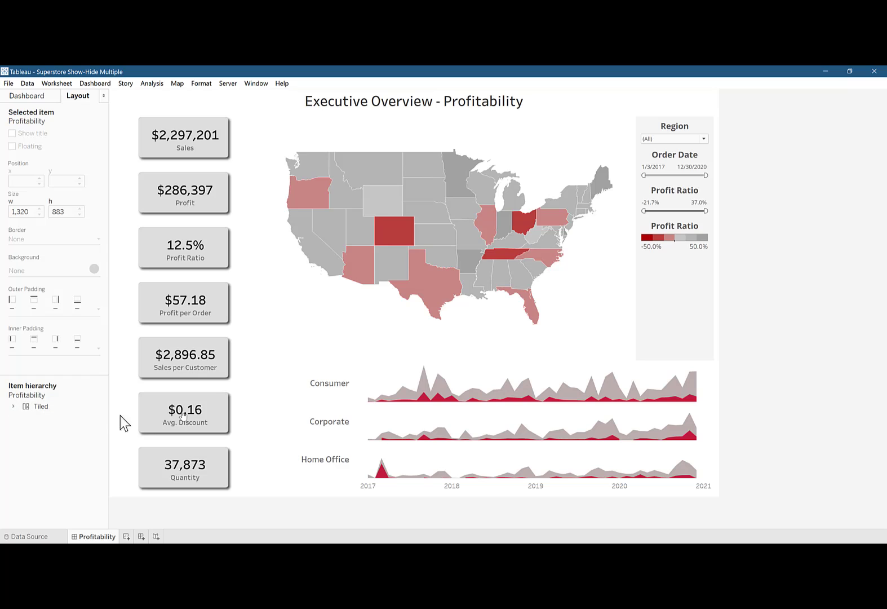
Make the vertical container holding the Region, Order Date and Profit Ratio filters a floating item.
{"action": "left_click", "coordinate": [667, 316]}
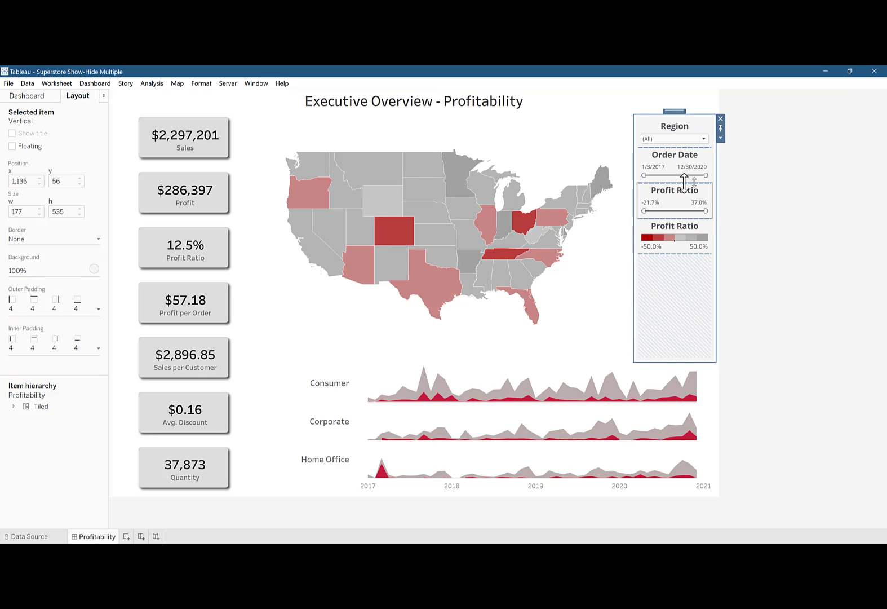
{"action": "left_click", "coordinate": [721, 138]}
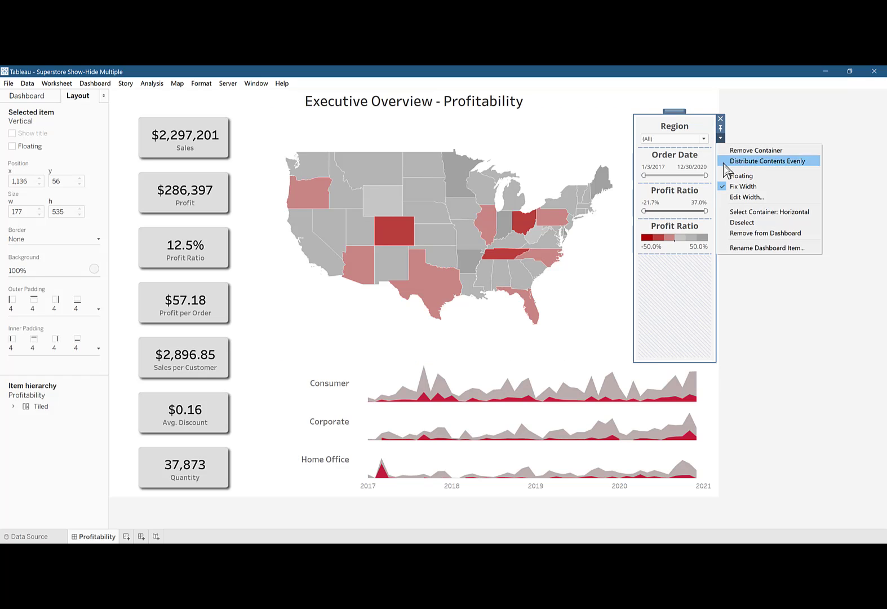
{"action": "left_click", "coordinate": [735, 178]}
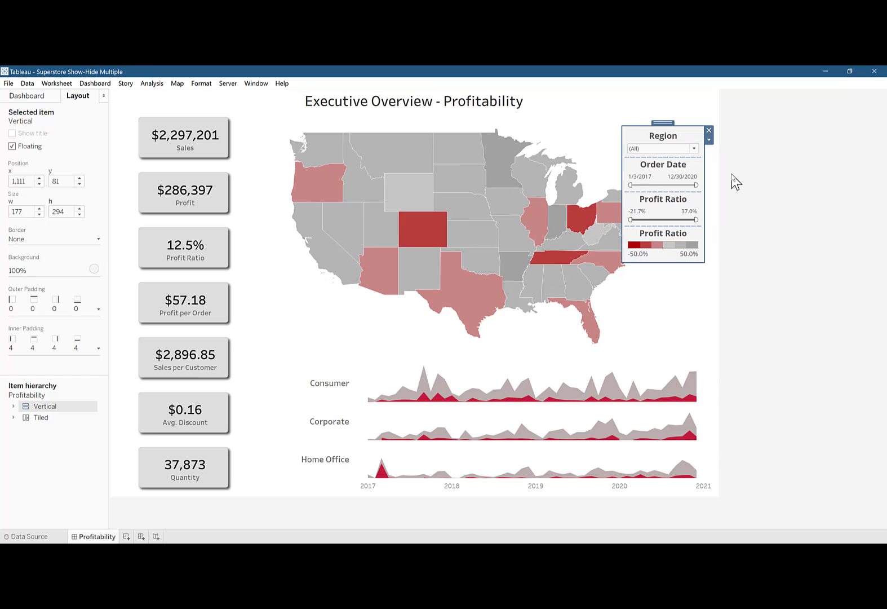
Rename the floating filter container as *Filters in the item hierarchy.
{"action": "right_click", "coordinate": [46, 407]}
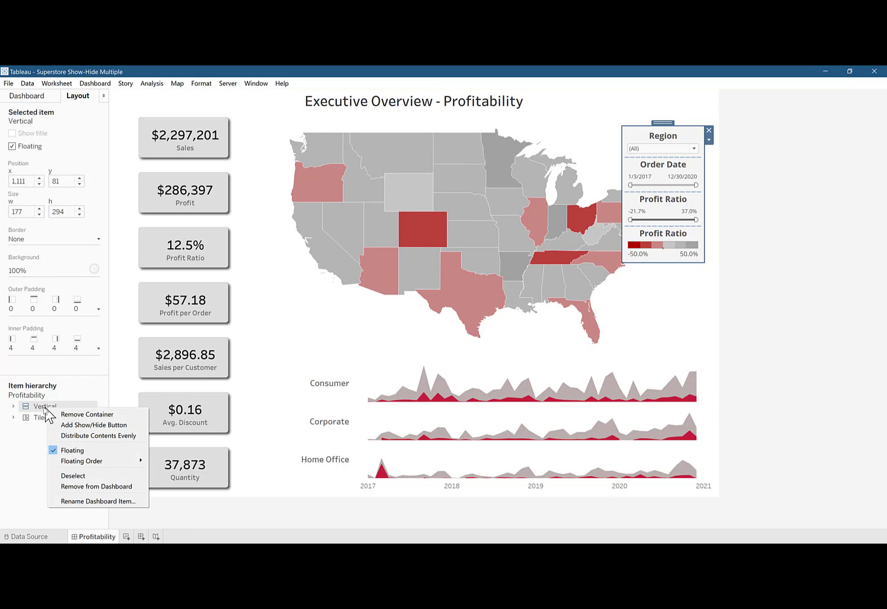
{"action": "right_click", "coordinate": [34, 406]}
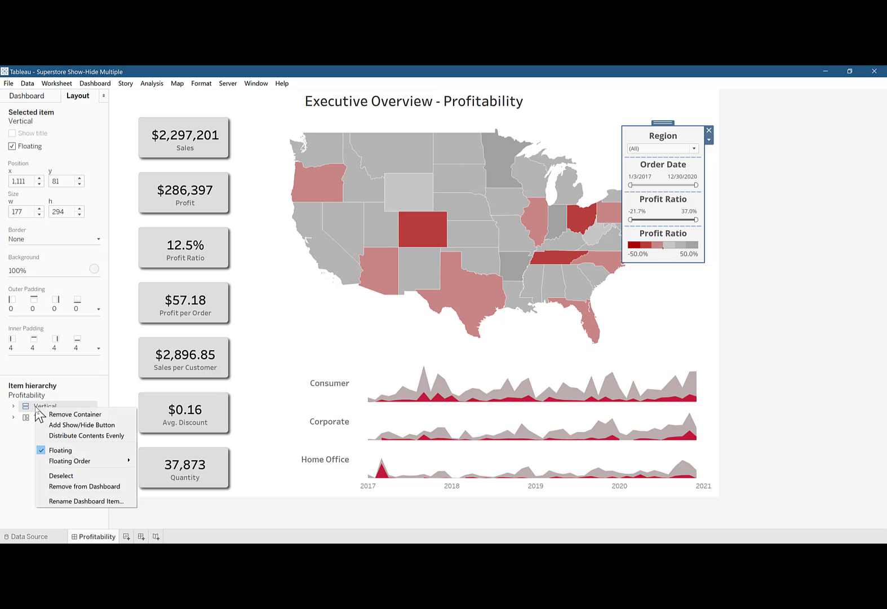
{"action": "left_click", "coordinate": [63, 503]}
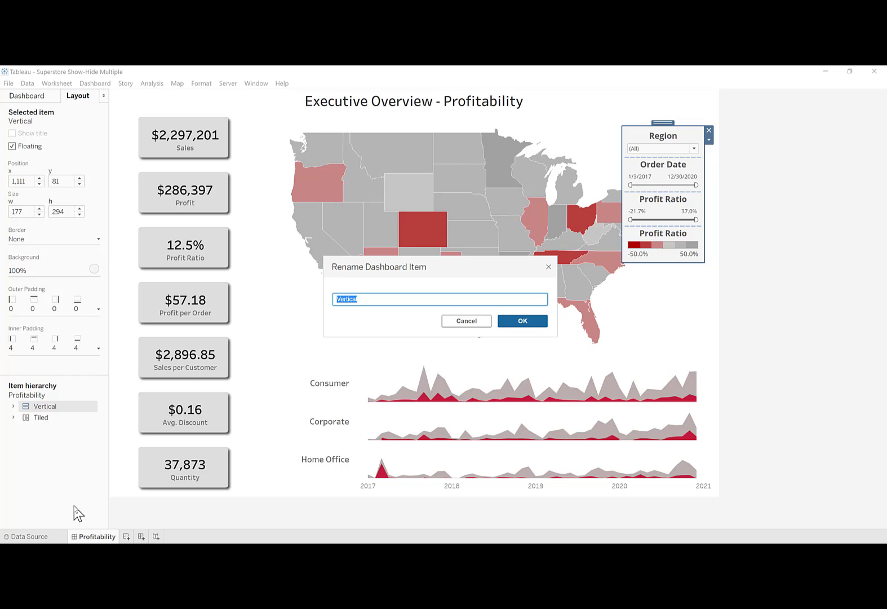
{"action": "type", "text": "T"}
{"action": "type", "text": "Filters"}
{"action": "key", "text": "Return"}
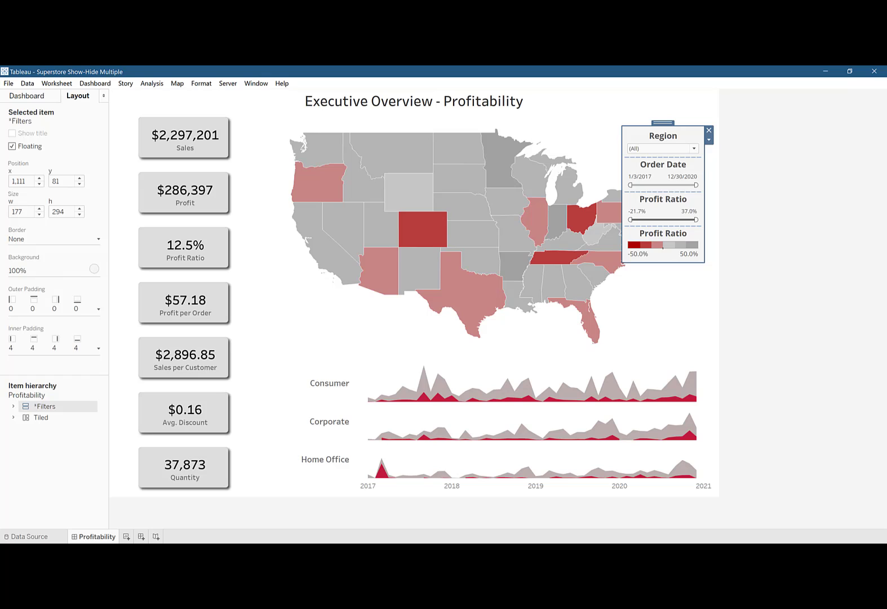
Add a floating horizontal container to the dashboard and set its position to x 0, y 0.
{"action": "left_click", "coordinate": [41, 99]}
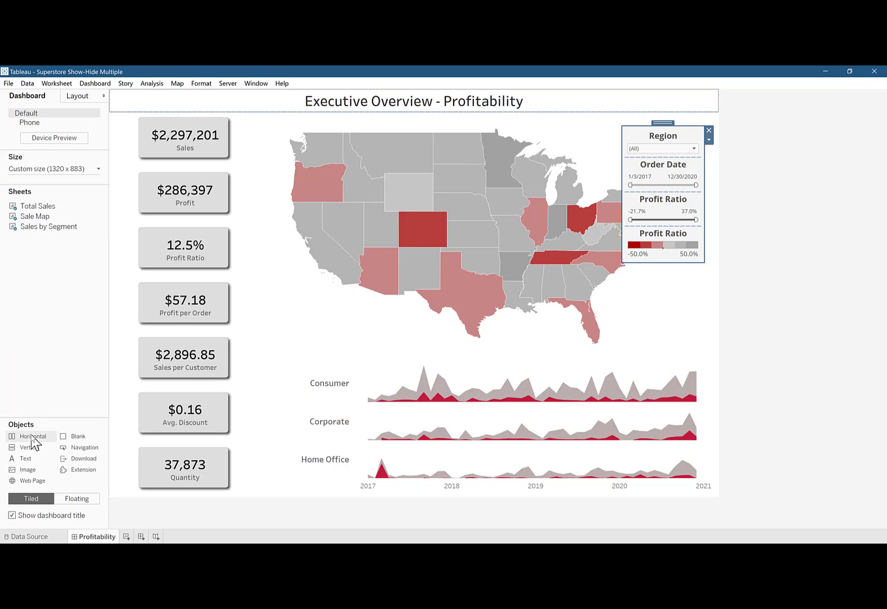
{"action": "left_click_drag", "start_coordinate": [33, 440], "coordinate": [294, 266]}
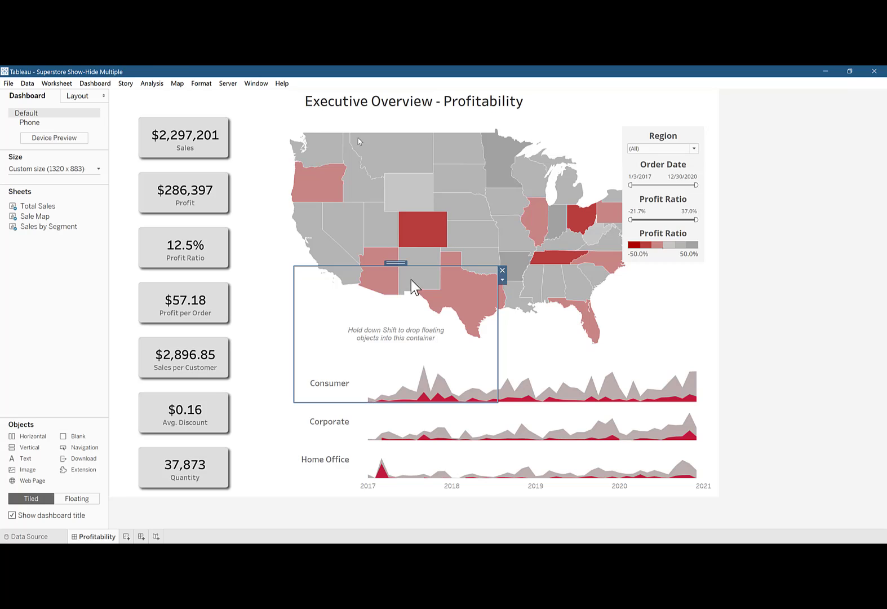
{"action": "left_click", "coordinate": [74, 98]}
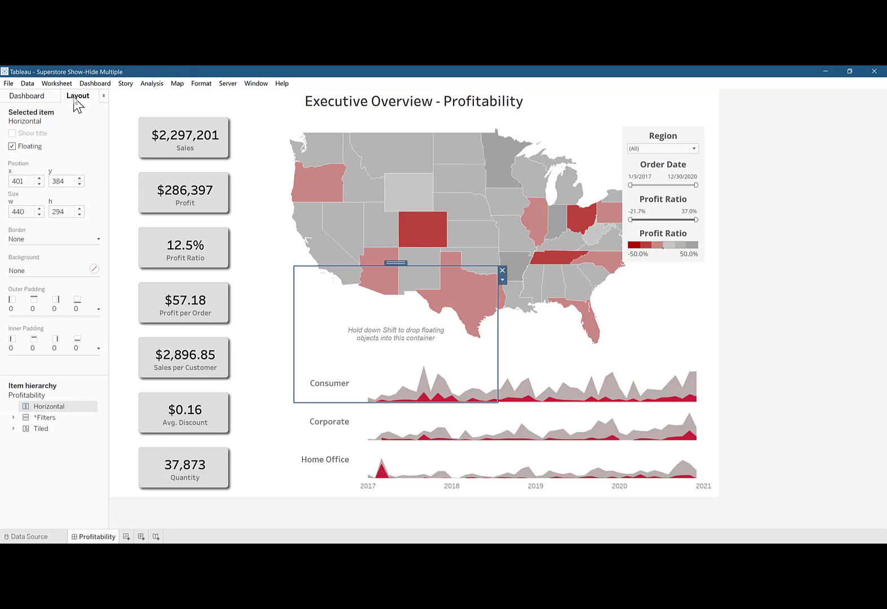
{"action": "double_click", "coordinate": [26, 181]}
{"action": "type", "text": "0"}
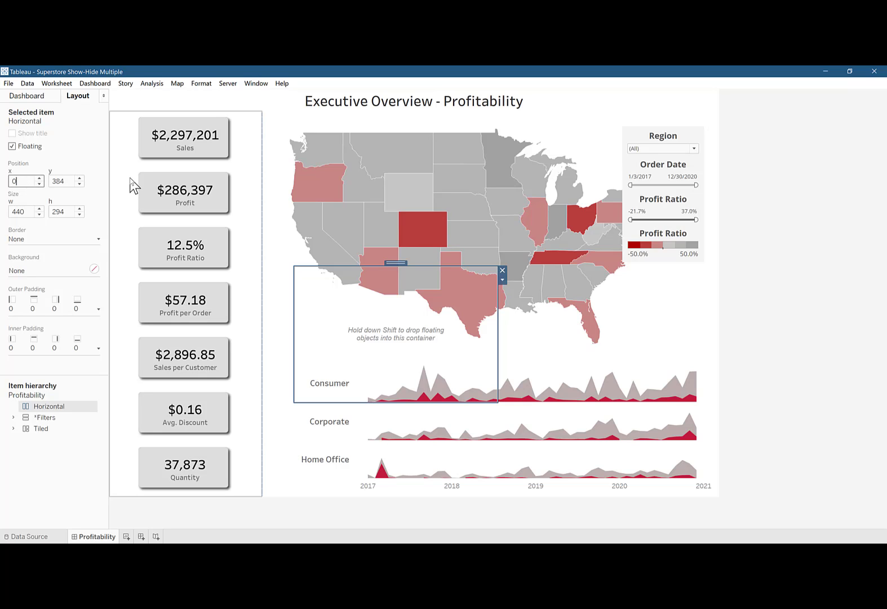
{"action": "key", "text": "Tab"}
{"action": "type", "text": "0"}
{"action": "key", "text": "Tab"}
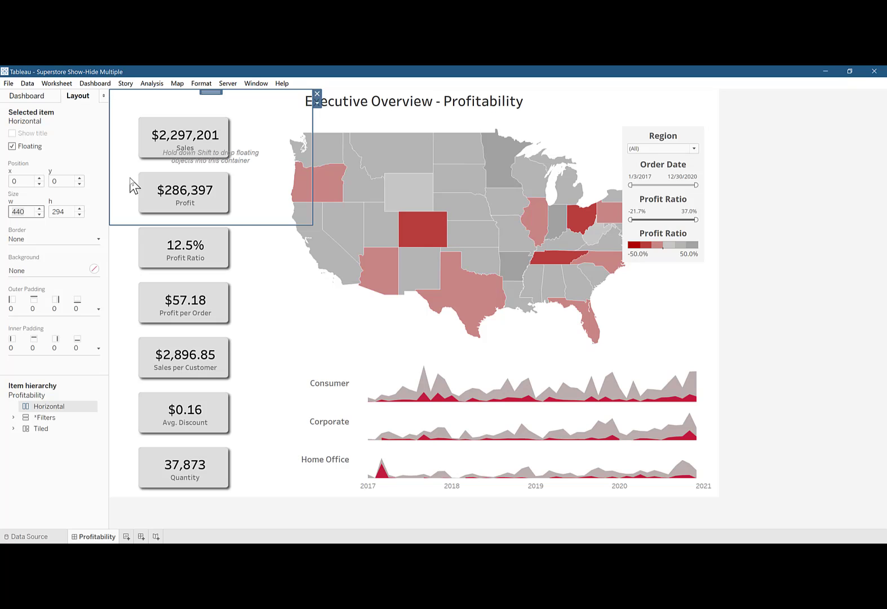
Set the new horizontal container's size to 1320 wide by 883 high, covering the whole dashboard.
{"action": "key", "text": "BackSpace"}
{"action": "type", "text": "1320"}
{"action": "key", "text": "Tab"}
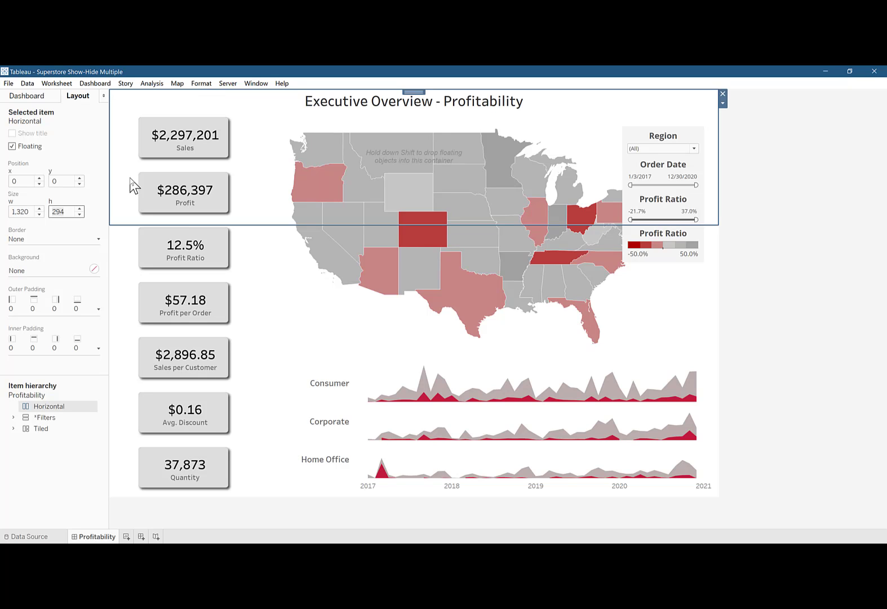
{"action": "type", "text": "883"}
{"action": "key", "text": "Return"}
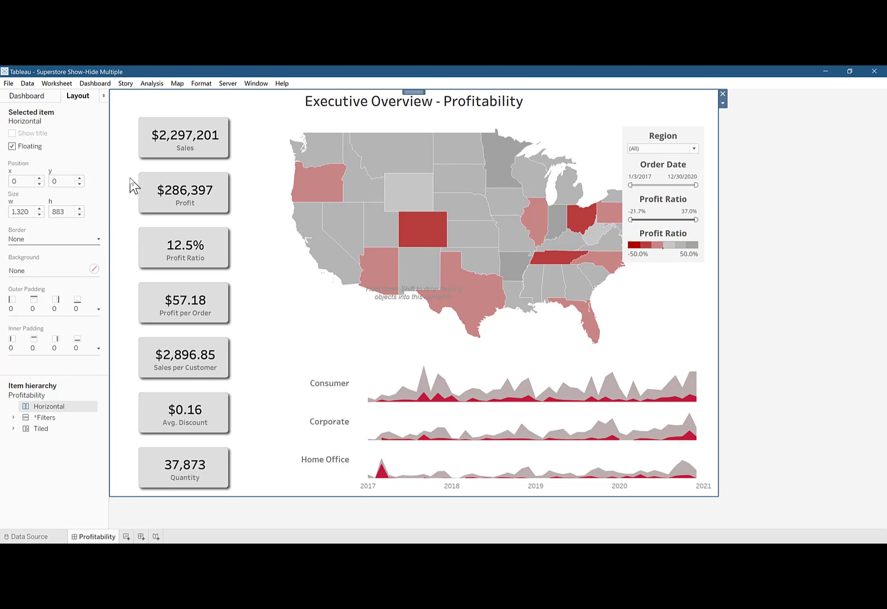
Give the full-size horizontal container a dark grey background with 90% opacity.
{"action": "left_click", "coordinate": [38, 270]}
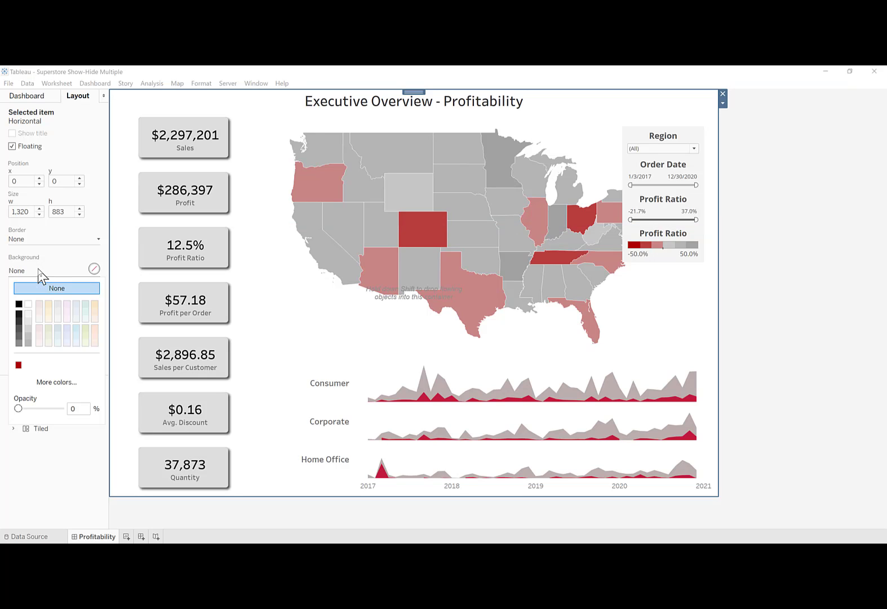
{"action": "left_click", "coordinate": [20, 328]}
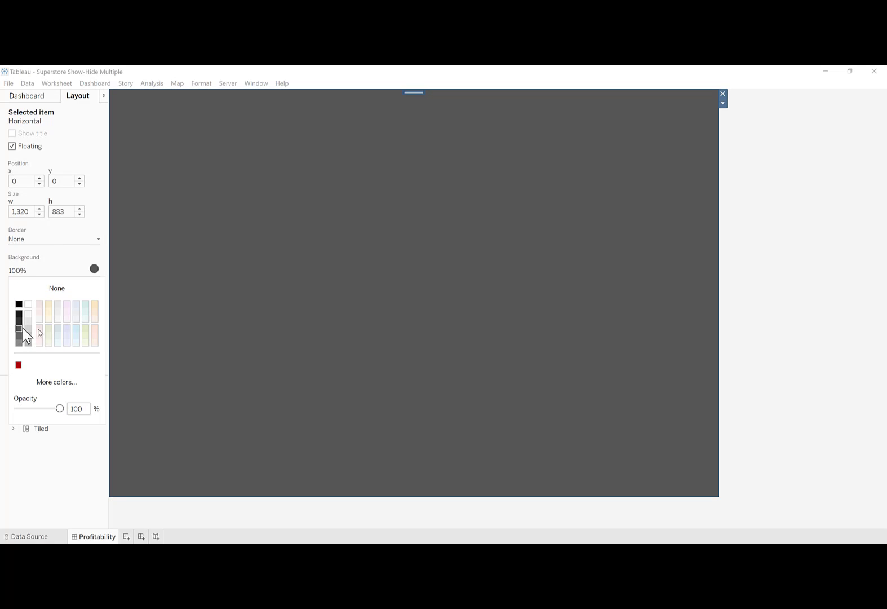
{"action": "left_click", "coordinate": [95, 269]}
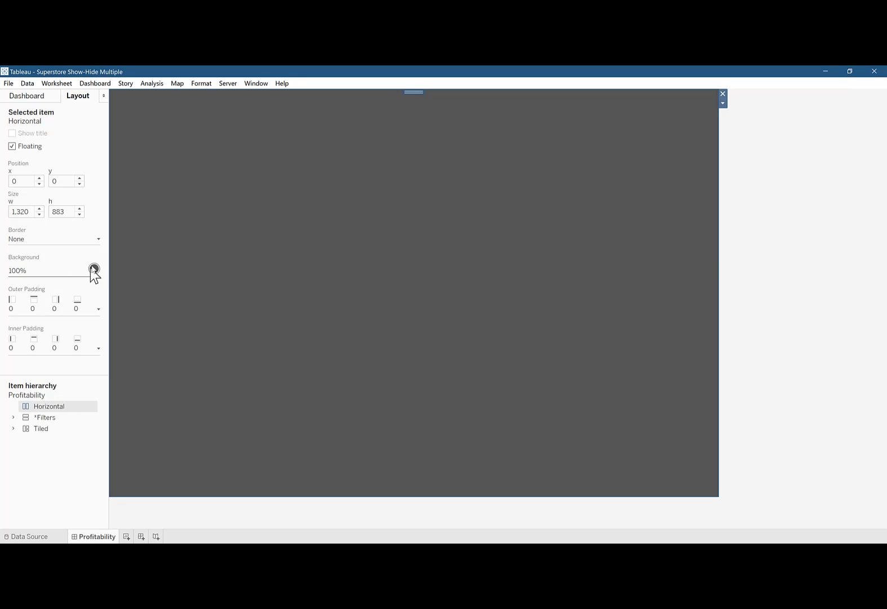
{"action": "left_click", "coordinate": [94, 269]}
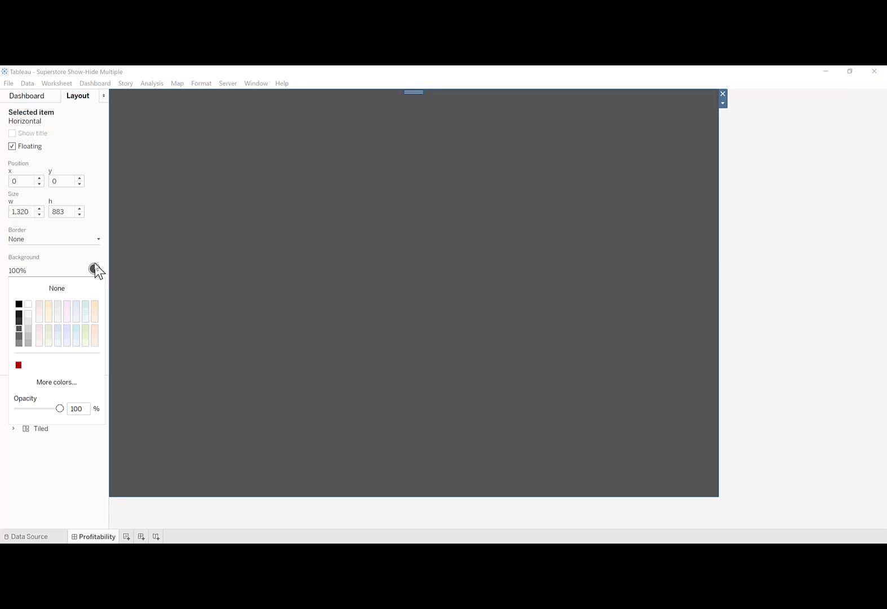
{"action": "double_click", "coordinate": [83, 406]}
{"action": "type", "text": "90"}
{"action": "key", "text": "Return"}
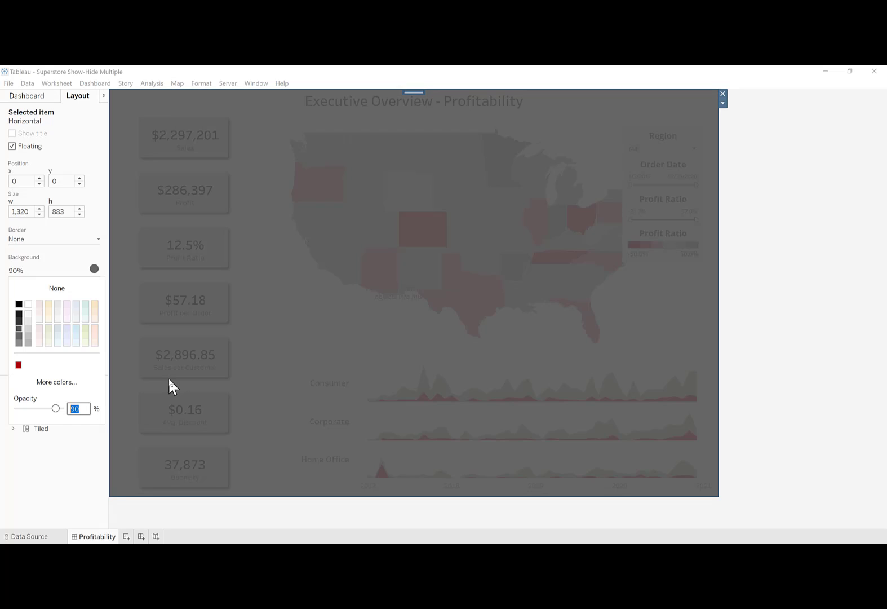
{"action": "left_click", "coordinate": [44, 99]}
{"action": "left_click", "coordinate": [44, 101]}
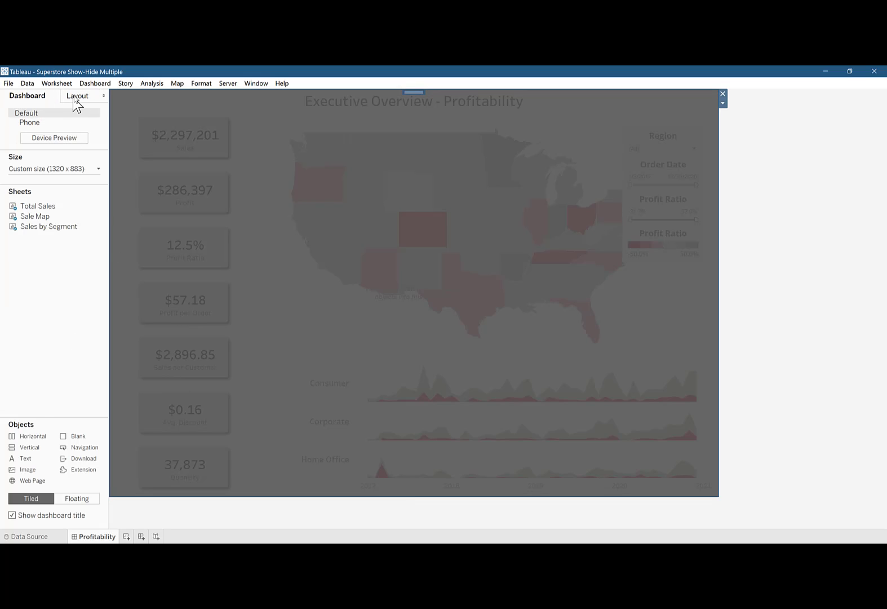
Rename the full-size horizontal container as *FilterBackground.
{"action": "left_click", "coordinate": [75, 97]}
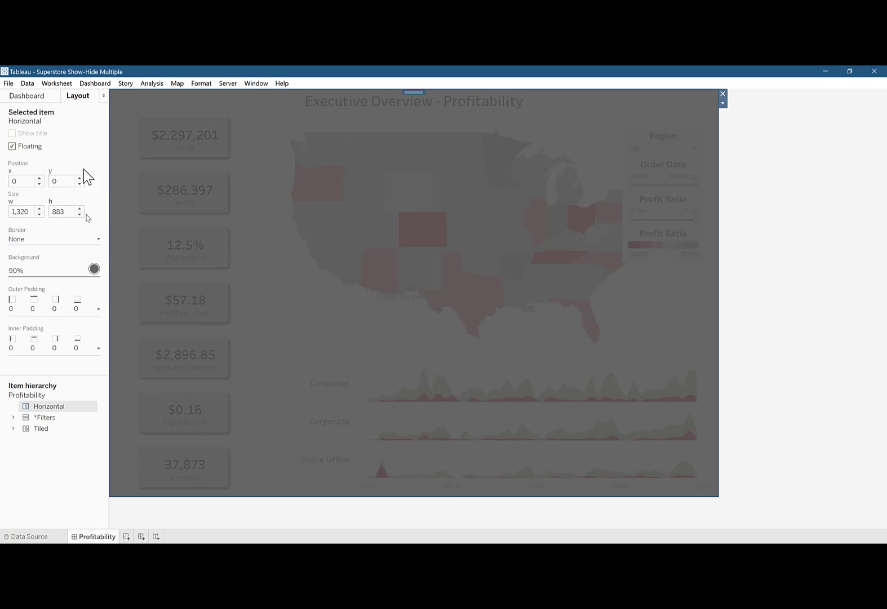
{"action": "right_click", "coordinate": [45, 416]}
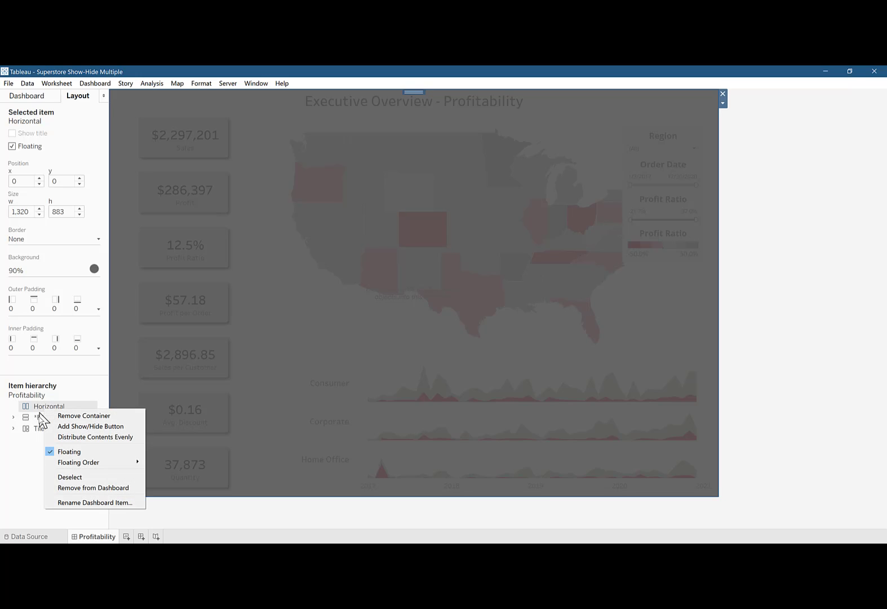
{"action": "left_click", "coordinate": [85, 502]}
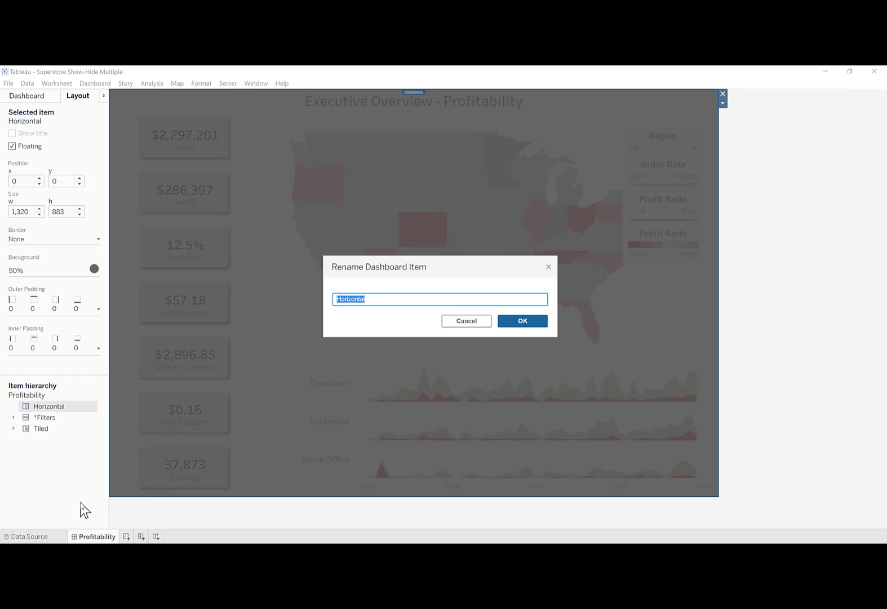
{"action": "type", "text": "*"}
{"action": "key", "text": "BackSpace"}
{"action": "type", "text": "*FilterBackground"}
{"action": "key", "text": "Return"}
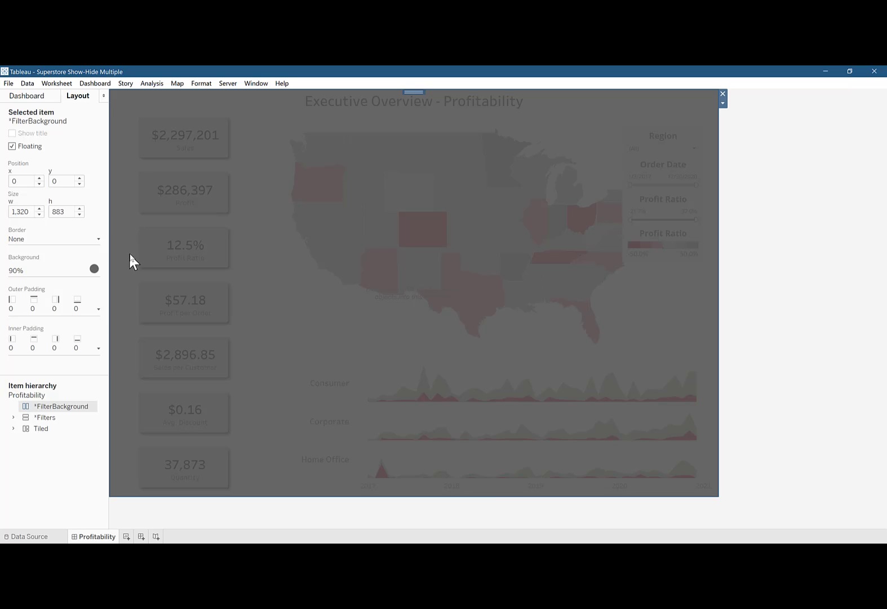
Add a second floating horizontal container over the map and place an image object inside it.
{"action": "left_click", "coordinate": [29, 97]}
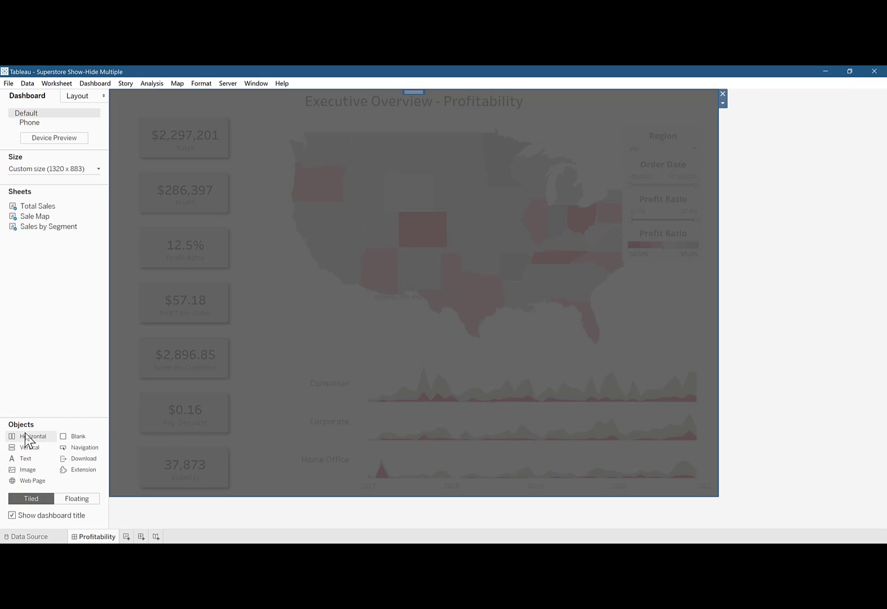
{"action": "left_click_drag", "start_coordinate": [30, 442], "coordinate": [324, 213]}
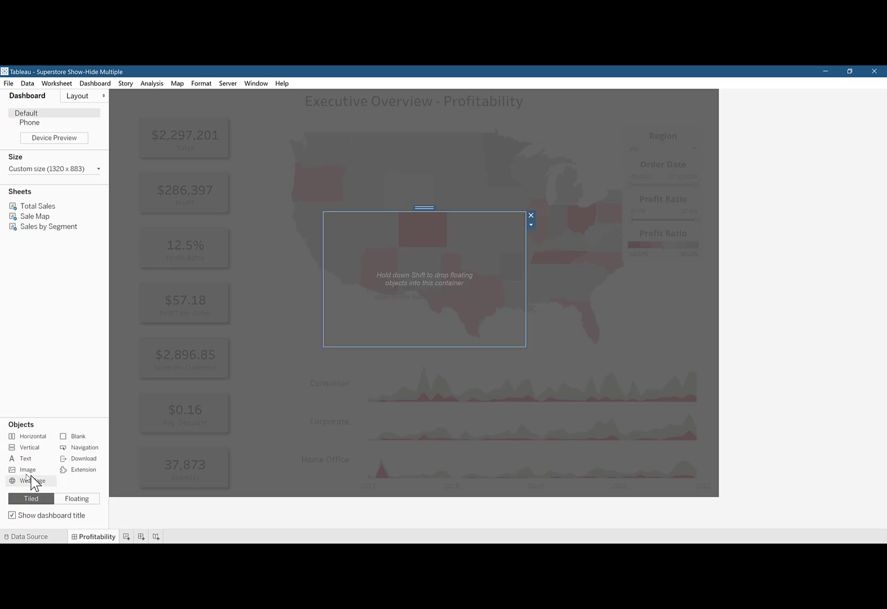
{"action": "left_click_drag", "start_coordinate": [27, 472], "coordinate": [370, 265]}
Choose Lg Square 53697a.png from the Containers - Square folder under Shapes as the image.
{"action": "left_click", "coordinate": [507, 242]}
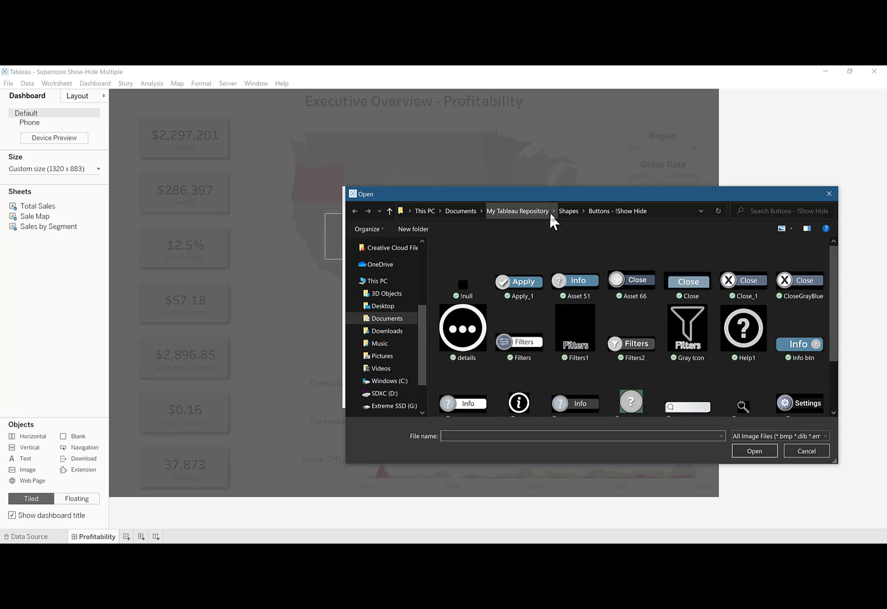
{"action": "left_click", "coordinate": [570, 212]}
{"action": "scroll", "coordinate": [547, 364], "scroll_direction": "down", "scroll_amount": 4}
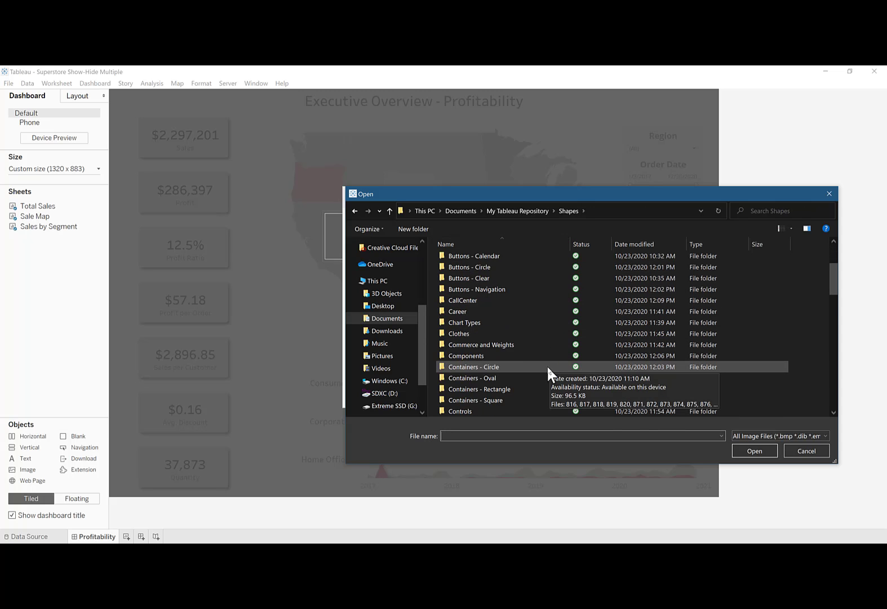
{"action": "left_click", "coordinate": [501, 332]}
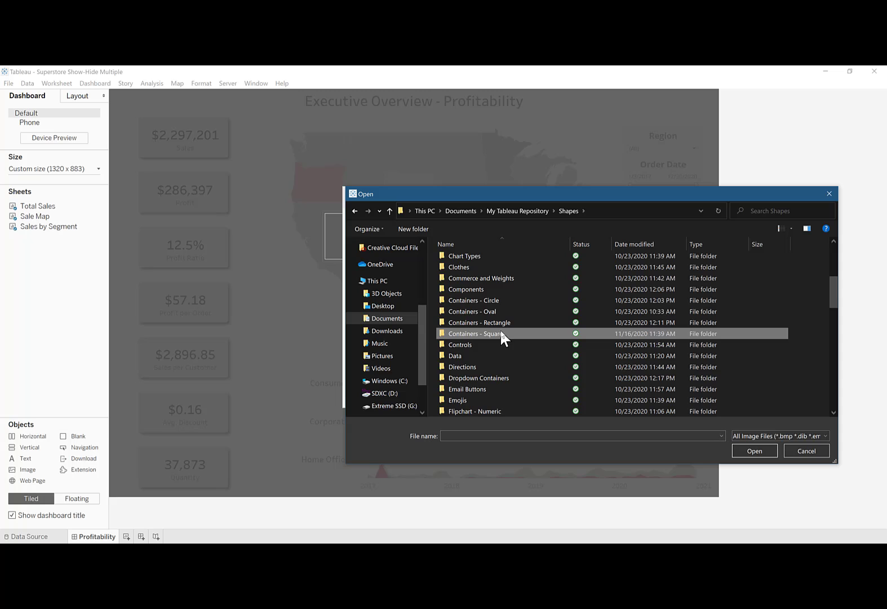
{"action": "double_click", "coordinate": [504, 333]}
{"action": "scroll", "coordinate": [717, 355], "scroll_direction": "down", "scroll_amount": 5}
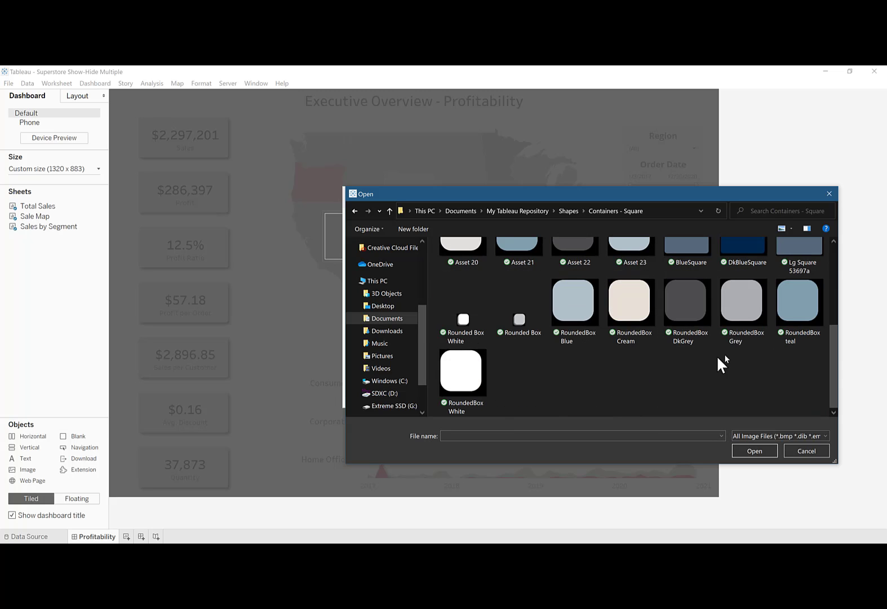
{"action": "double_click", "coordinate": [784, 255]}
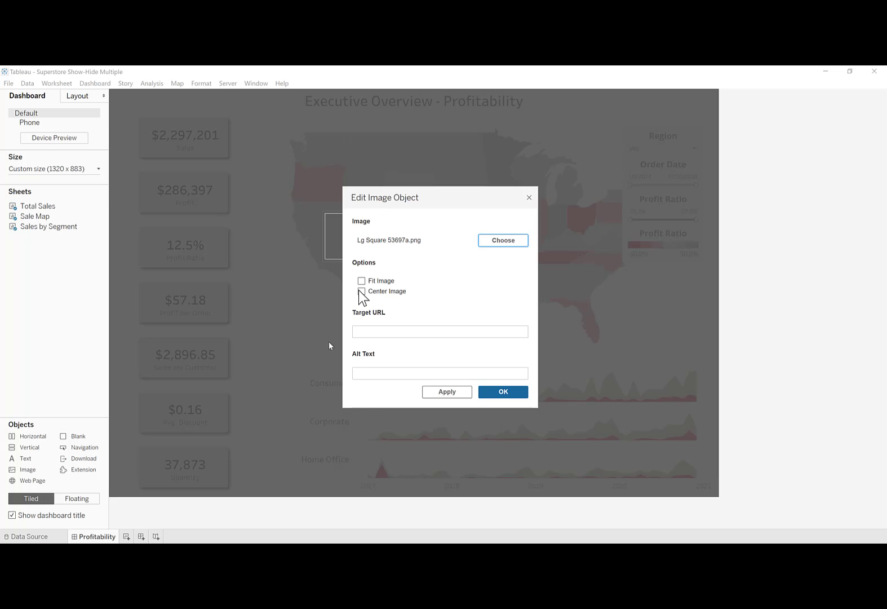
Enable Fit Image and Center Image for the image object and apply the settings.
{"action": "left_click", "coordinate": [361, 281]}
{"action": "left_click", "coordinate": [361, 291]}
{"action": "left_click", "coordinate": [452, 331]}
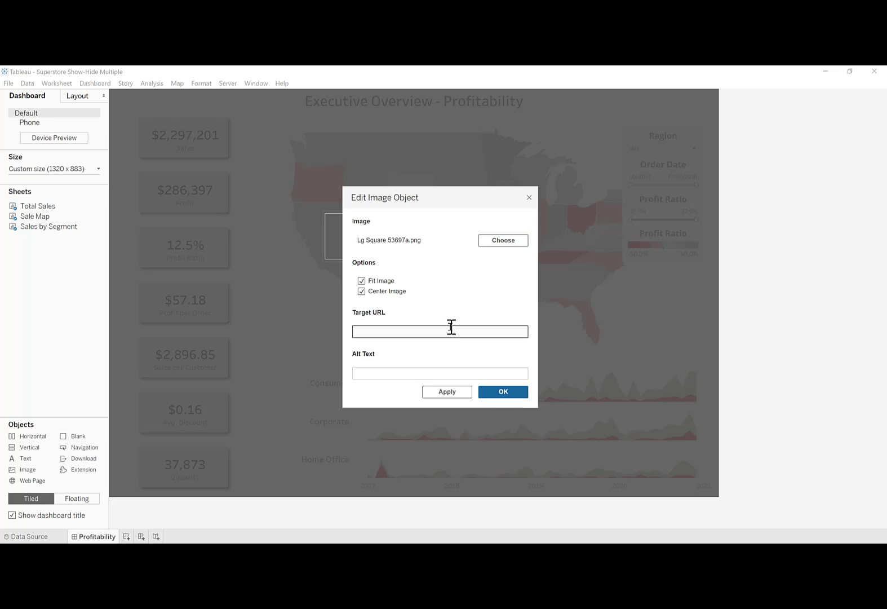
{"action": "left_click", "coordinate": [502, 394]}
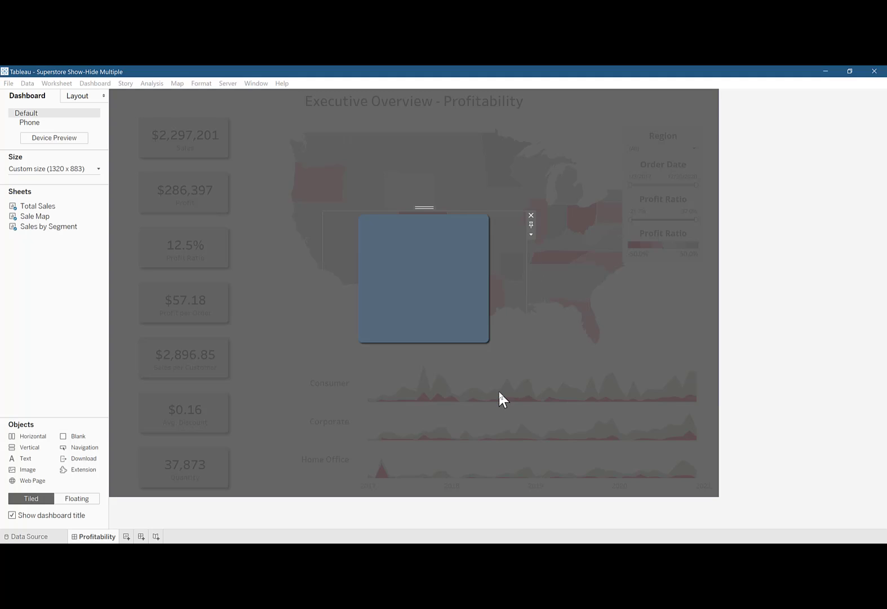
Enlarge and reposition the floating blue image container to about 560 × 499 at x 419, y 136.
{"action": "left_click", "coordinate": [423, 207]}
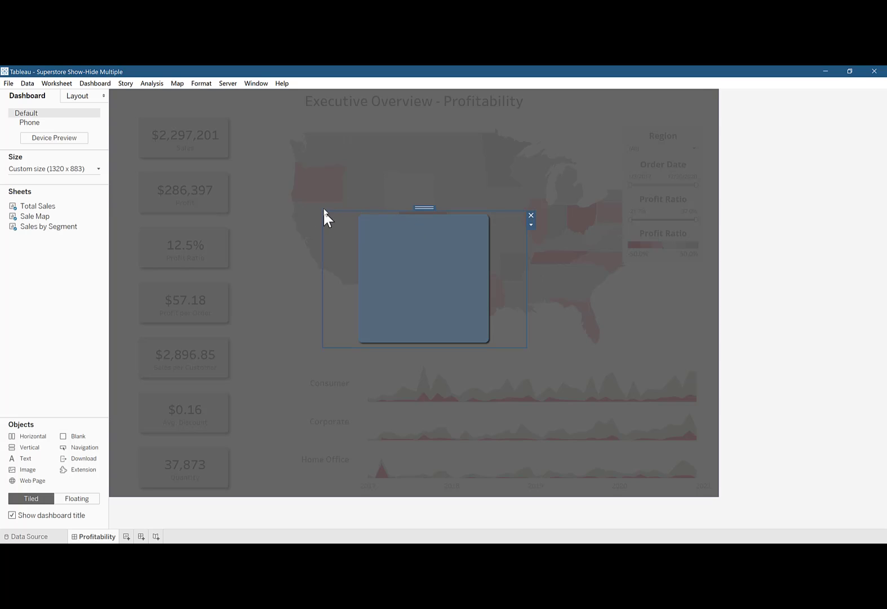
{"action": "left_click_drag", "start_coordinate": [323, 209], "coordinate": [289, 154]}
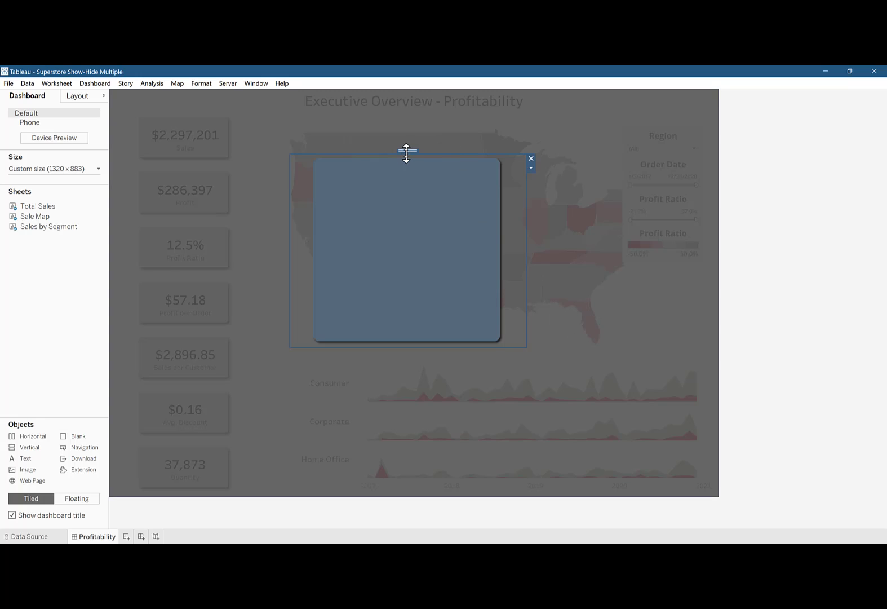
{"action": "left_click_drag", "start_coordinate": [406, 152], "coordinate": [418, 150]}
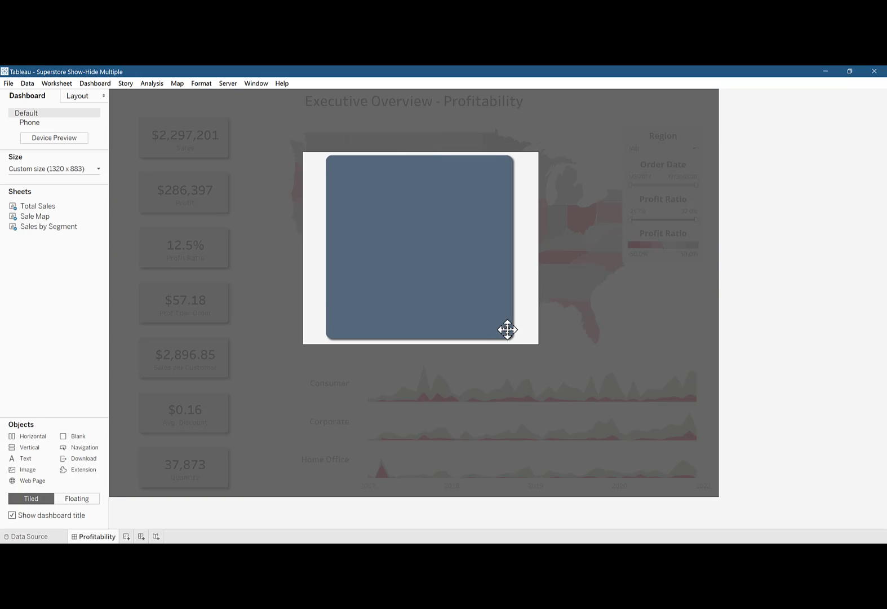
{"action": "left_click_drag", "start_coordinate": [534, 344], "coordinate": [561, 385]}
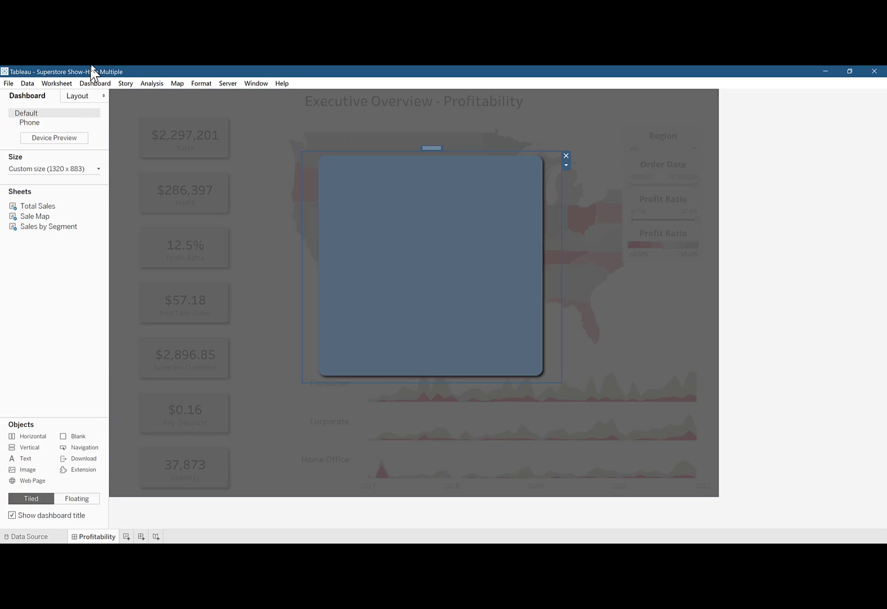
Rename the horizontal container holding the blue image as *FilterShadow.
{"action": "left_click", "coordinate": [77, 97]}
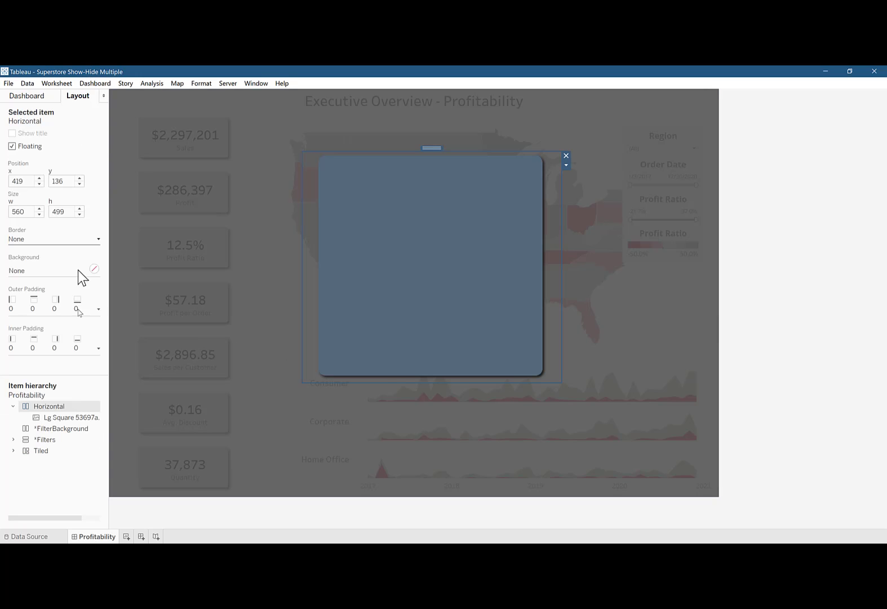
{"action": "right_click", "coordinate": [56, 410]}
{"action": "left_click", "coordinate": [13, 406]}
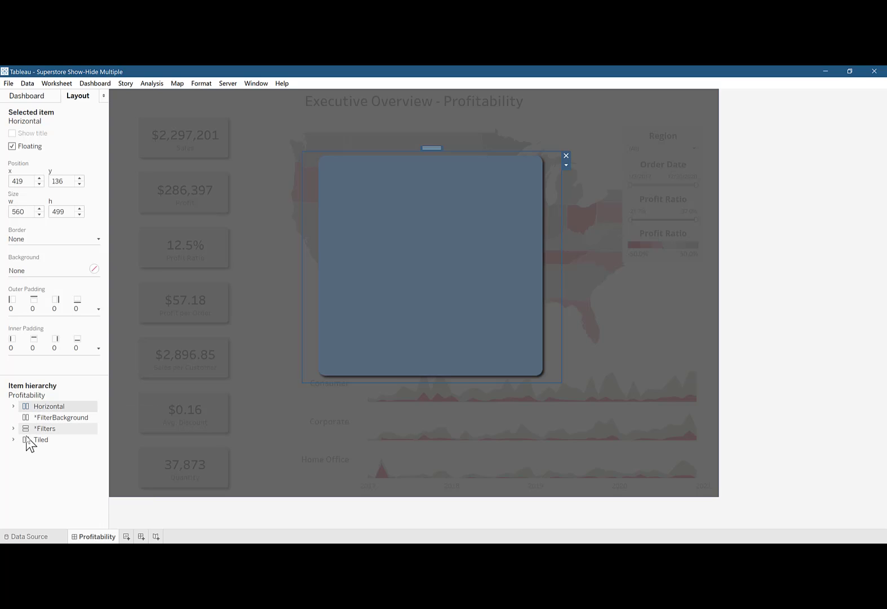
{"action": "right_click", "coordinate": [51, 405]}
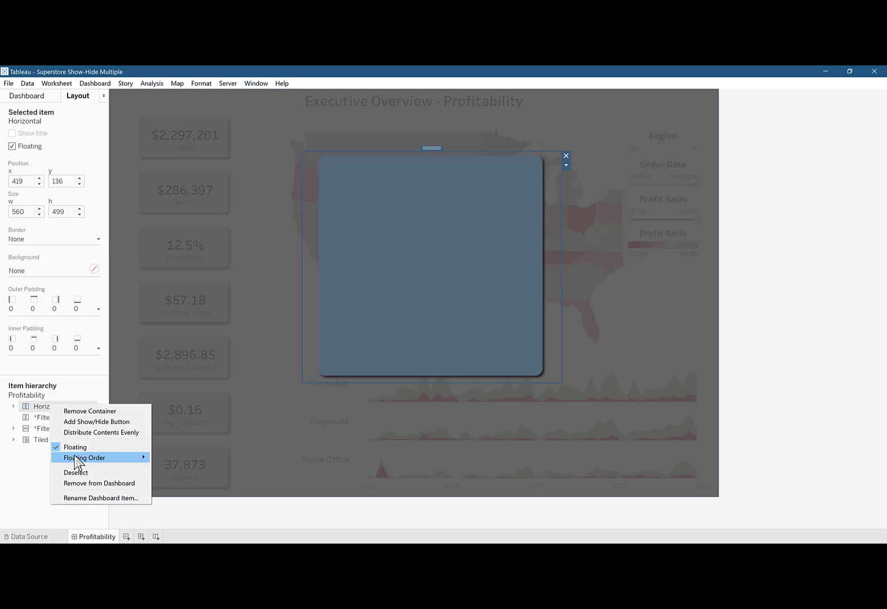
{"action": "left_click", "coordinate": [88, 498]}
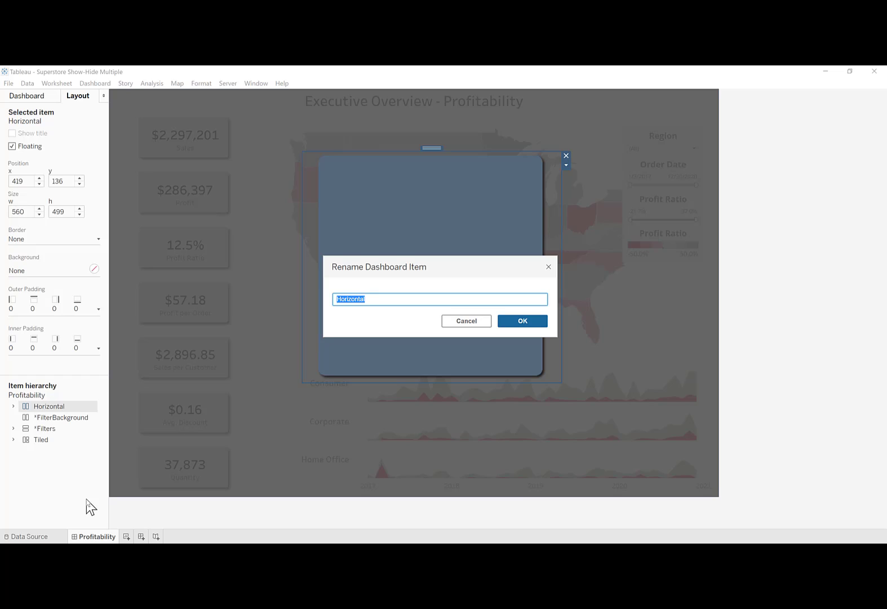
{"action": "type", "text": "*Fukte"}
{"action": "type", "text": "ilterShadow"}
{"action": "left_click", "coordinate": [526, 333]}
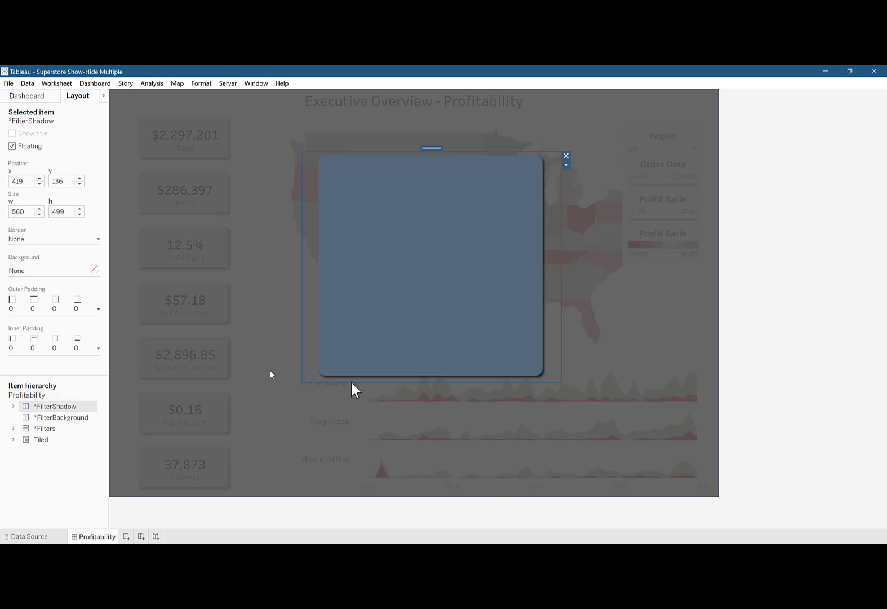
Move the *Filters container over the blue panel and place it above *FilterShadow and *FilterBackground in the item hierarchy.
{"action": "left_click", "coordinate": [52, 430], "text": "shift"}
{"action": "left_click", "coordinate": [52, 432]}
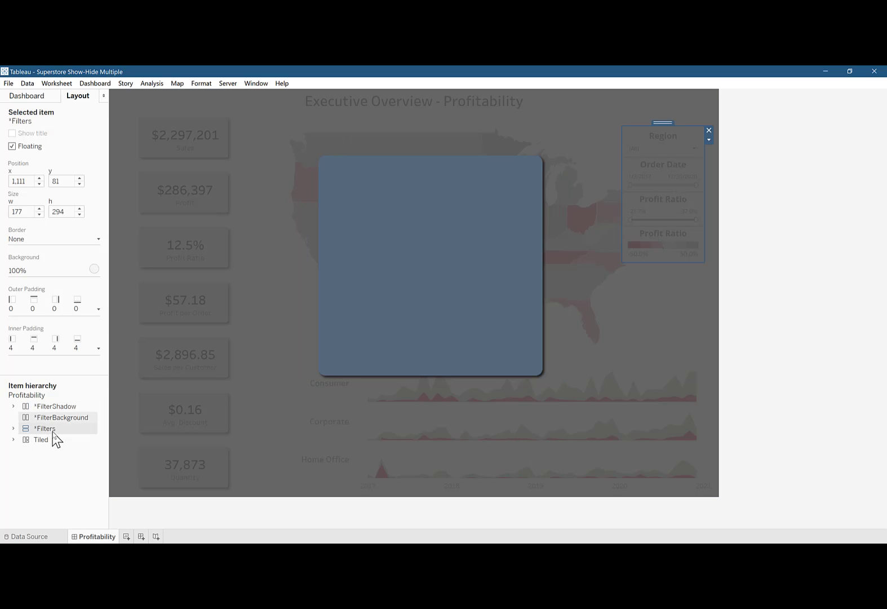
{"action": "double_click", "coordinate": [48, 432]}
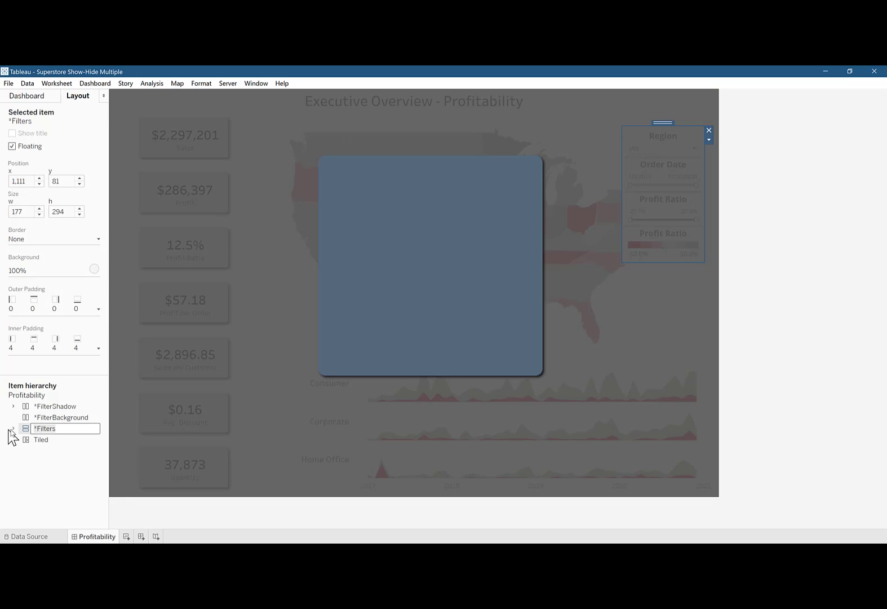
{"action": "right_click", "coordinate": [23, 435]}
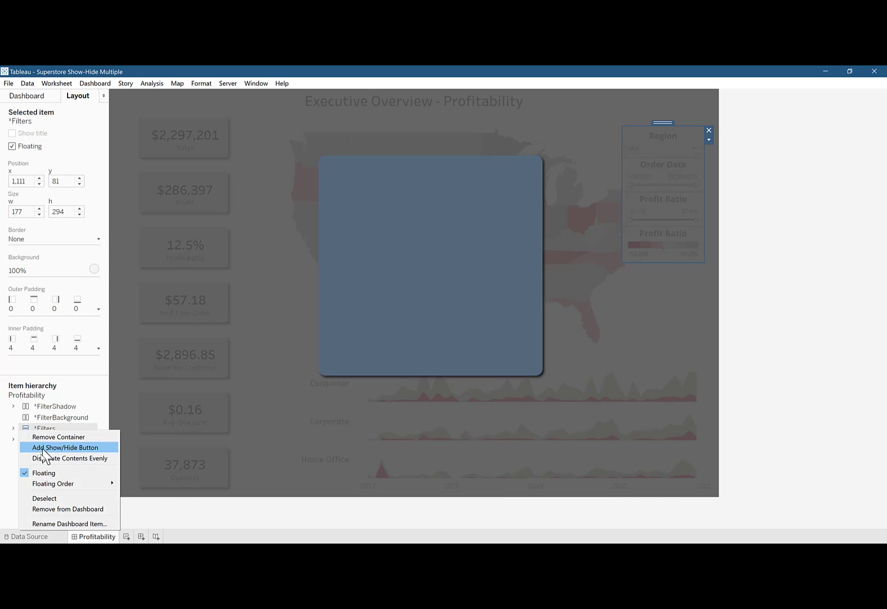
{"action": "mouse_move", "coordinate": [48, 486]}
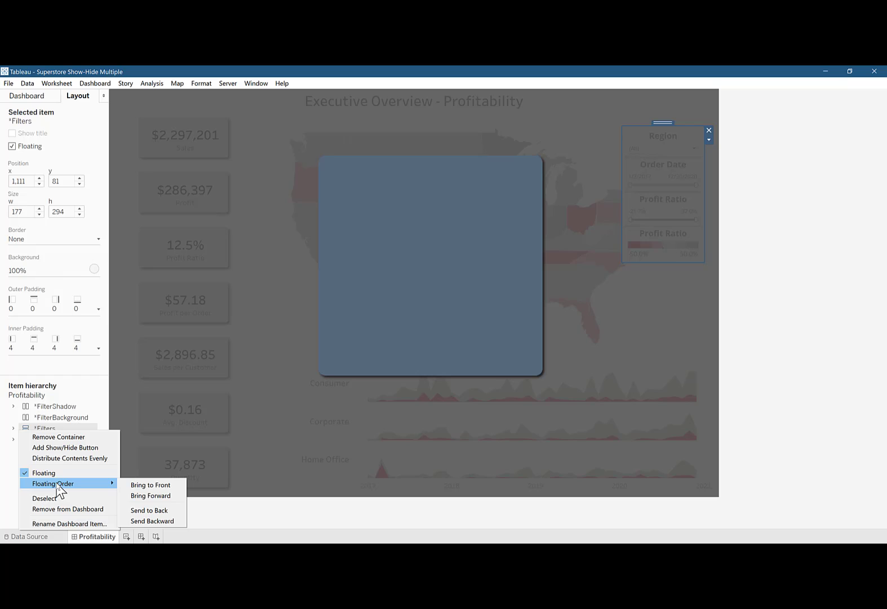
{"action": "left_click", "coordinate": [2, 478]}
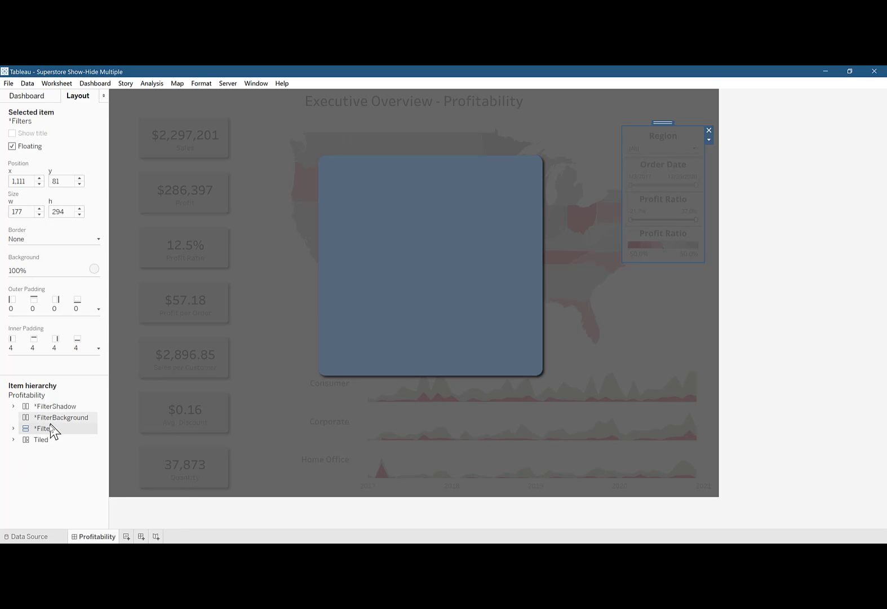
{"action": "left_click_drag", "start_coordinate": [51, 429], "coordinate": [66, 407]}
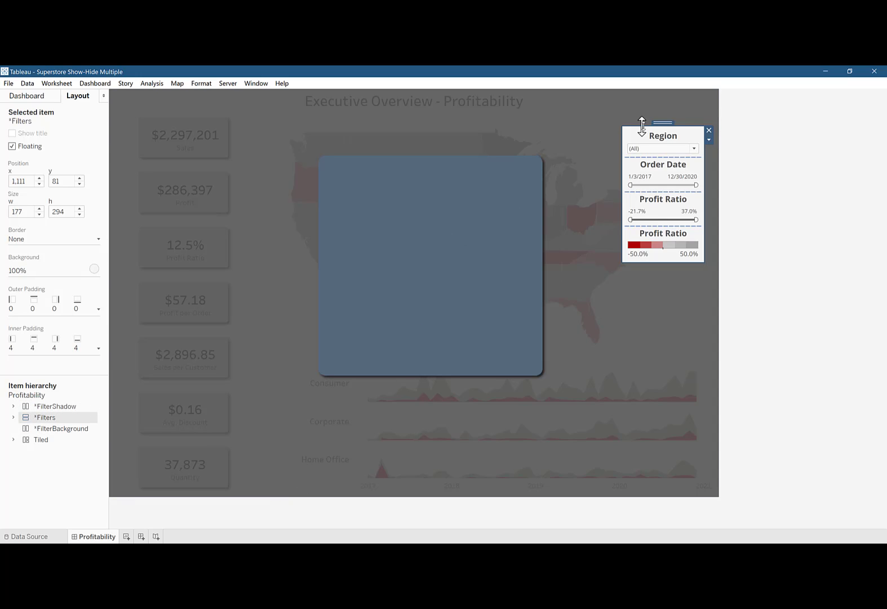
{"action": "left_click_drag", "start_coordinate": [665, 122], "coordinate": [434, 182]}
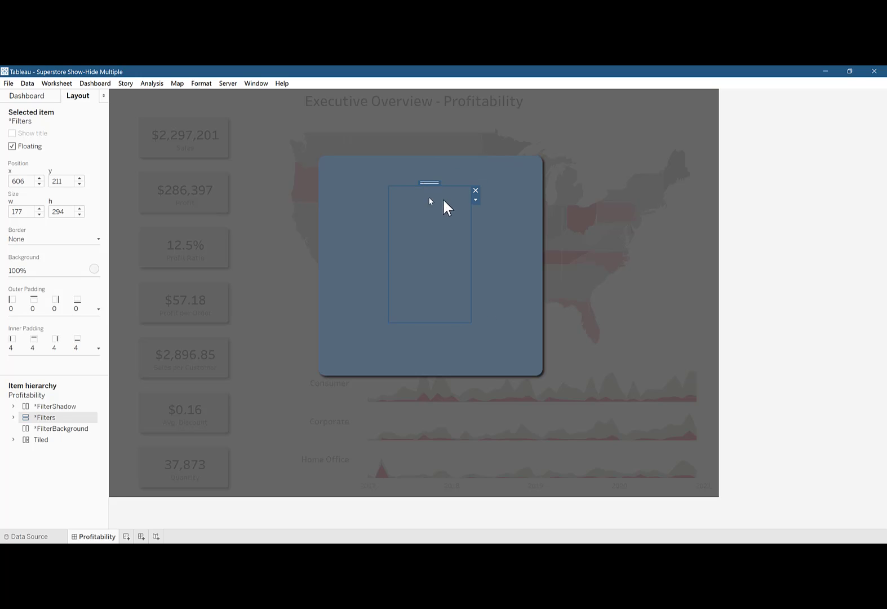
{"action": "left_click_drag", "start_coordinate": [38, 418], "coordinate": [43, 406]}
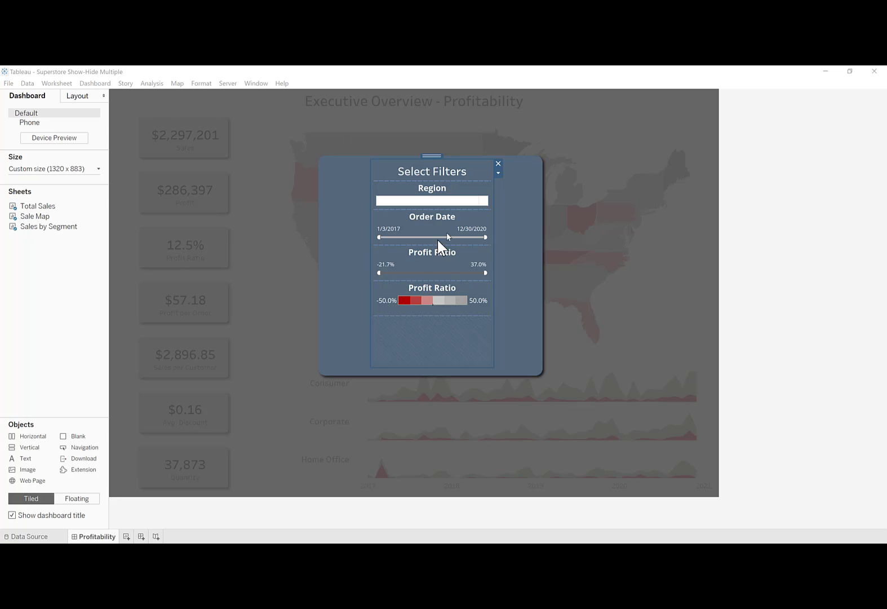
Change the Region filter to display as Single Value (list).
{"action": "left_click", "coordinate": [483, 202]}
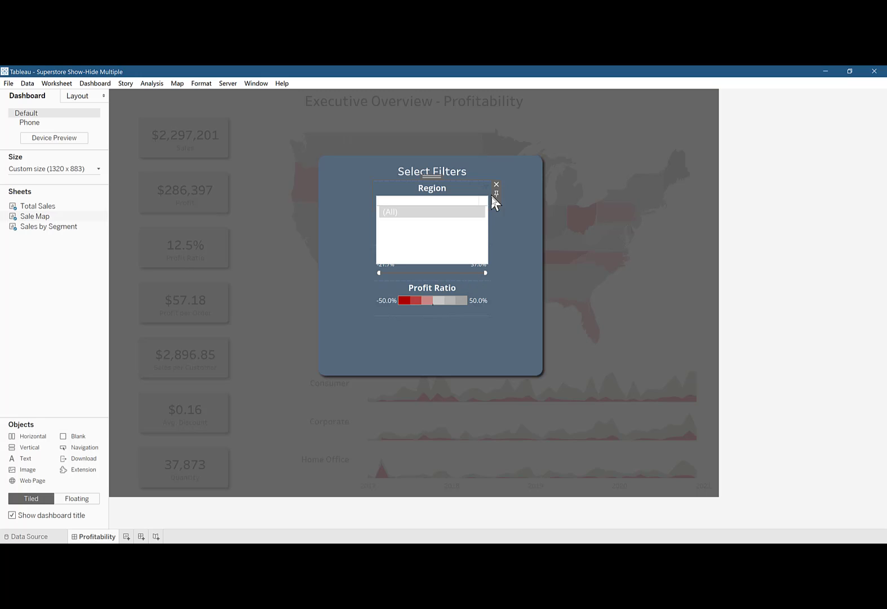
{"action": "left_click", "coordinate": [496, 203]}
{"action": "left_click", "coordinate": [496, 203]}
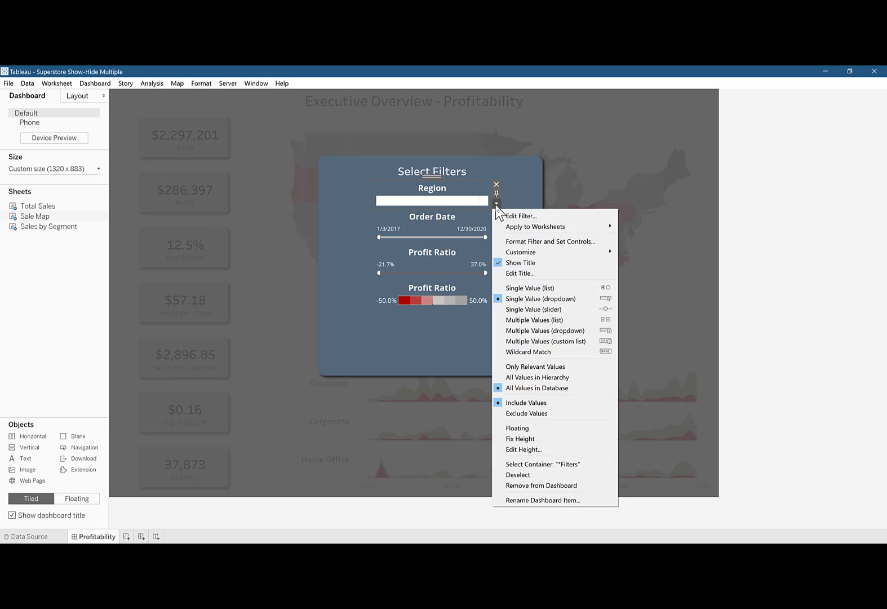
{"action": "left_click", "coordinate": [544, 289]}
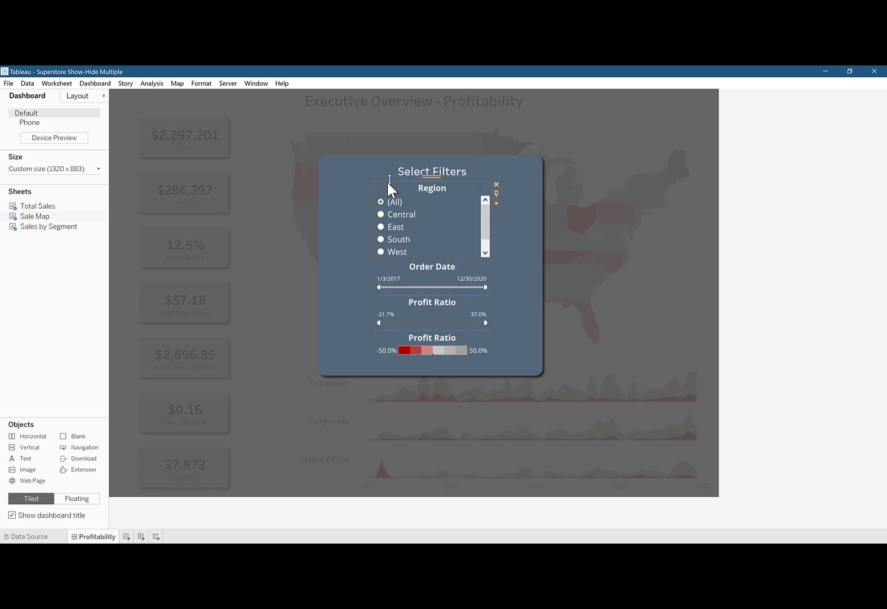
Enlarge the *Filters container to about 291 × 479 within the blue panel and release the Profit Ratio color legend's fixed height.
{"action": "double_click", "coordinate": [429, 178]}
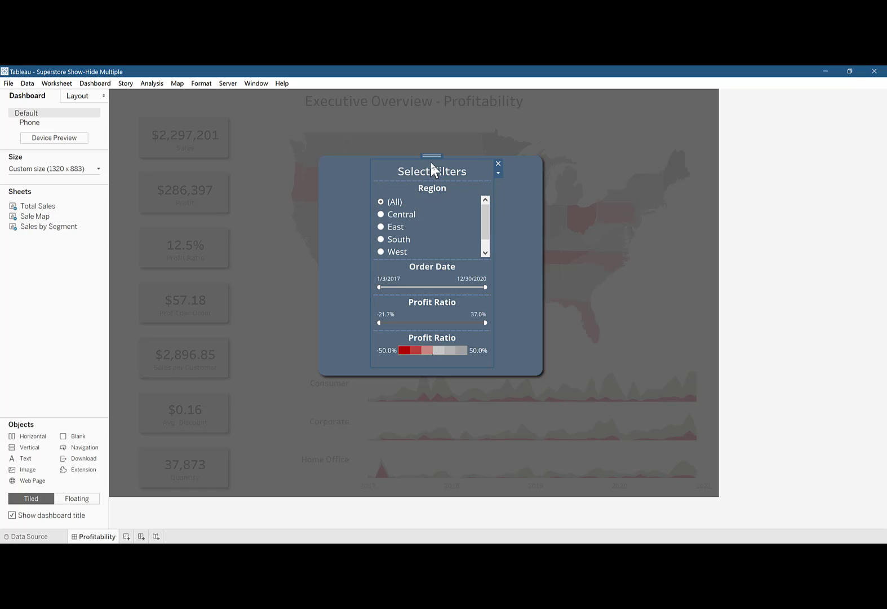
{"action": "left_click_drag", "start_coordinate": [453, 161], "coordinate": [451, 153]}
{"action": "mouse_move", "coordinate": [489, 367]}
{"action": "left_mouse_down"}
{"action": "mouse_move", "coordinate": [495, 301]}
{"action": "mouse_move", "coordinate": [487, 345]}
{"action": "left_mouse_up"}
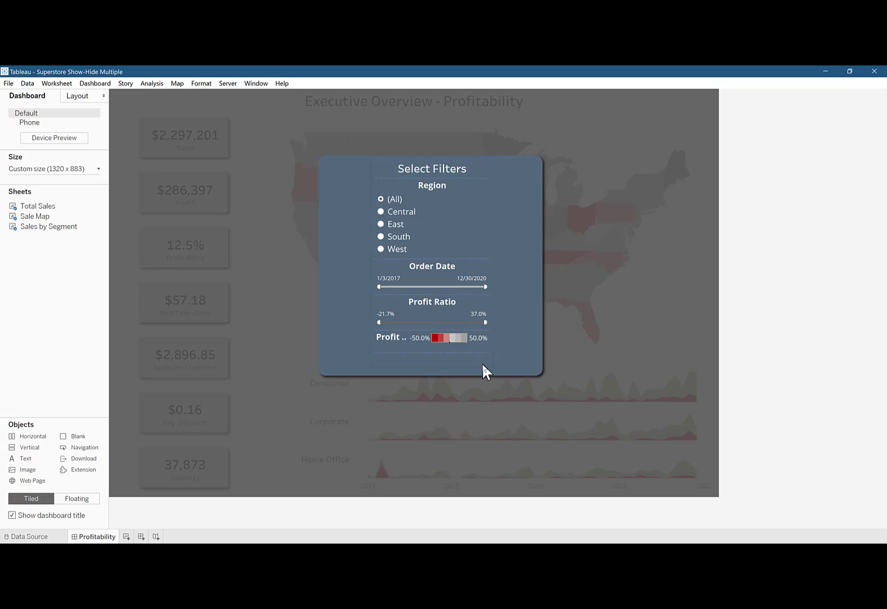
{"action": "left_click_drag", "start_coordinate": [483, 365], "coordinate": [491, 362]}
{"action": "left_click", "coordinate": [420, 166]}
{"action": "double_click", "coordinate": [429, 153]}
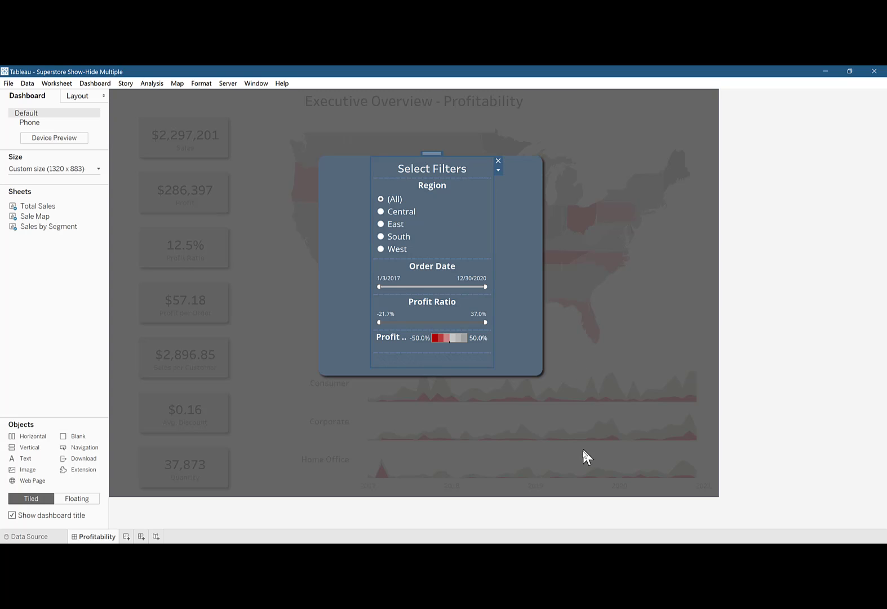
{"action": "mouse_move", "coordinate": [494, 368]}
{"action": "left_mouse_down"}
{"action": "mouse_move", "coordinate": [505, 389]}
{"action": "mouse_move", "coordinate": [502, 375]}
{"action": "left_mouse_up"}
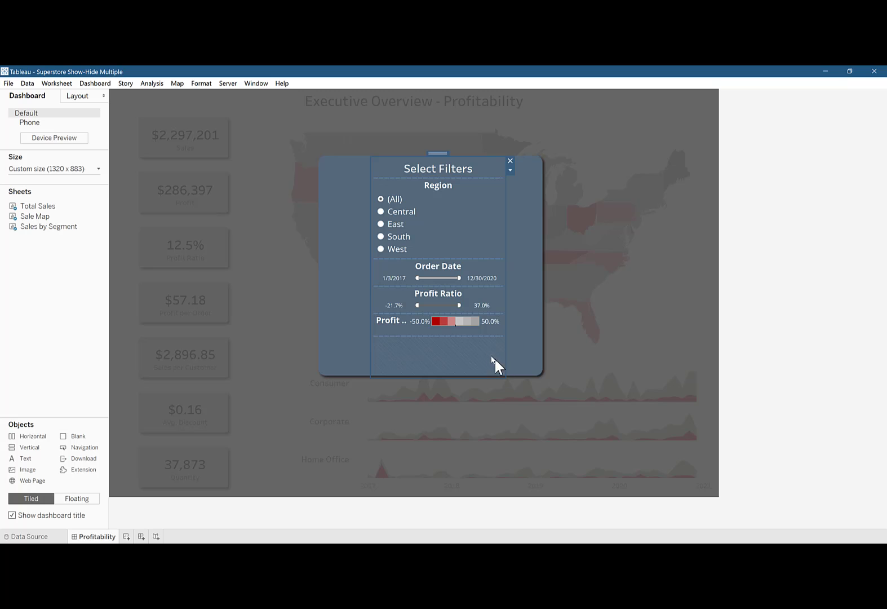
{"action": "left_click", "coordinate": [384, 321]}
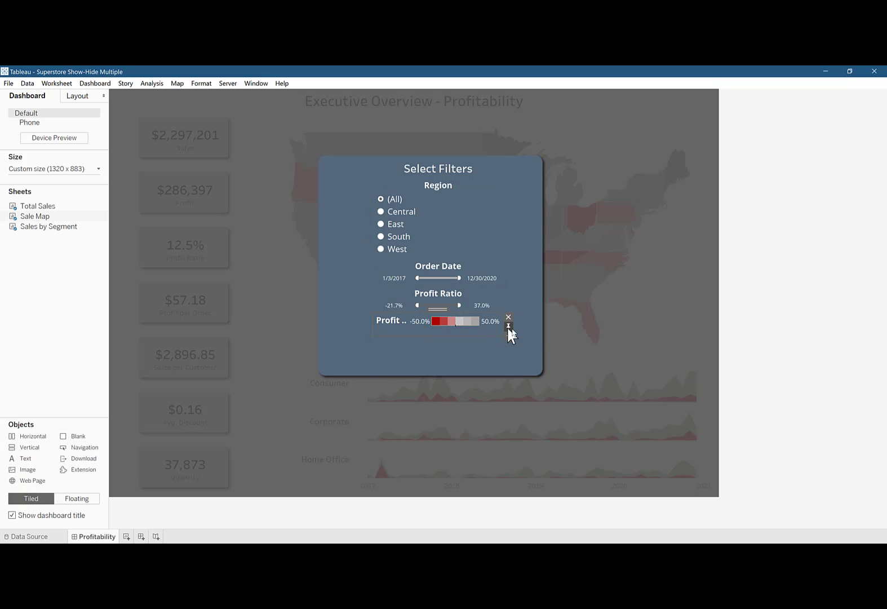
{"action": "left_click", "coordinate": [508, 327]}
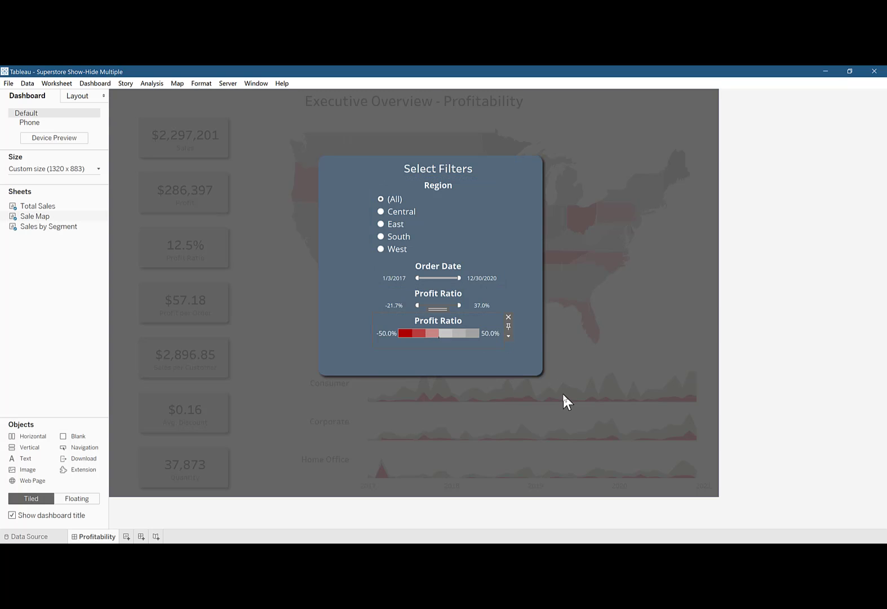
Nudge the *Filters container left to center it horizontally on the blue panel.
{"action": "left_click", "coordinate": [417, 183]}
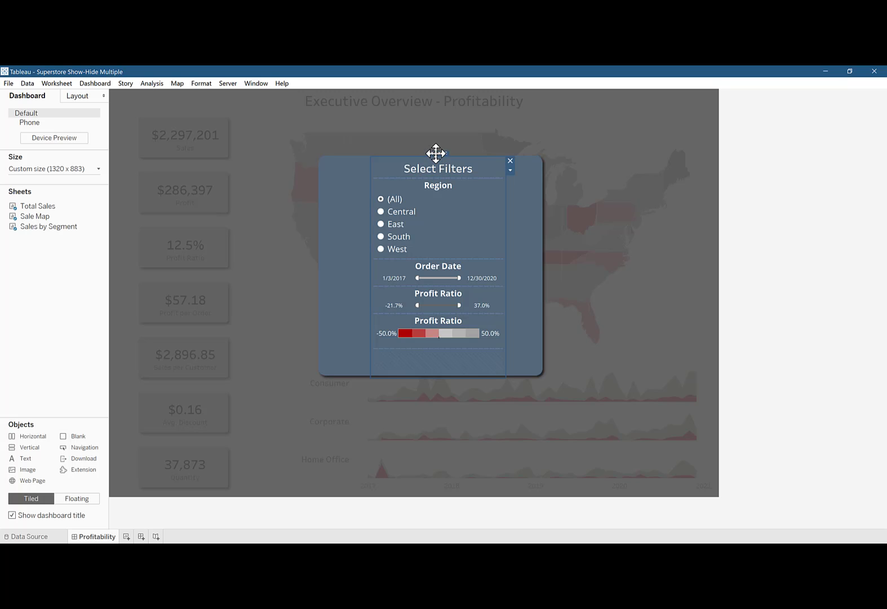
{"action": "key", "text": "Left"}
{"action": "key", "text": "Left"}
{"action": "key", "text": "Left"}
{"action": "key", "text": "Left"}
{"action": "key", "text": "Left"}
{"action": "key", "text": "Left"}
{"action": "key", "text": "Left"}
{"action": "key", "text": "Left"}
{"action": "key", "text": "Left"}
{"action": "key", "text": "Left"}
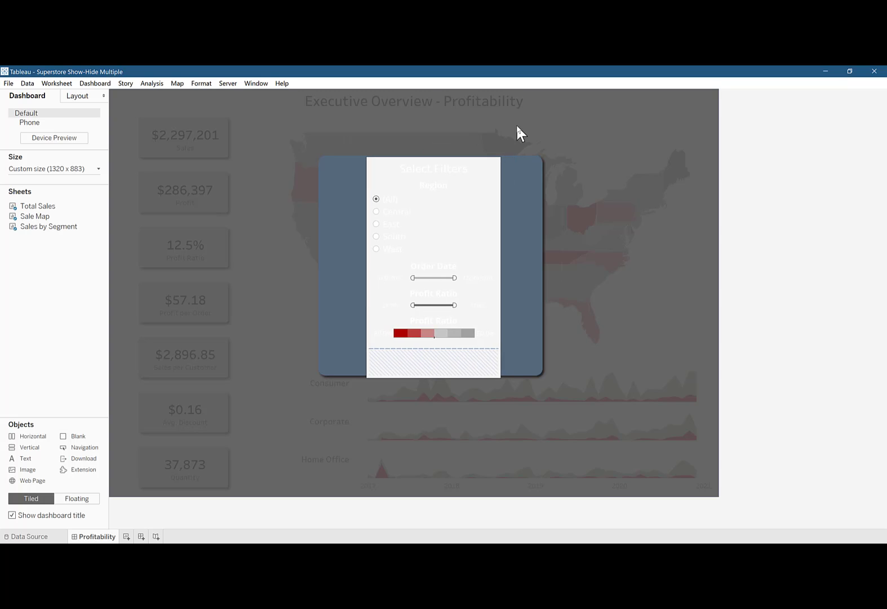
{"action": "key", "text": "Left"}
{"action": "key", "text": "Left"}
{"action": "key", "text": "Left"}
{"action": "key", "text": "Left"}
{"action": "key", "text": "Left"}
{"action": "key", "text": "Left"}
{"action": "key", "text": "Left"}
{"action": "key", "text": "Left"}
{"action": "key", "text": "Left"}
{"action": "key", "text": "Left"}
{"action": "key", "text": "Left"}
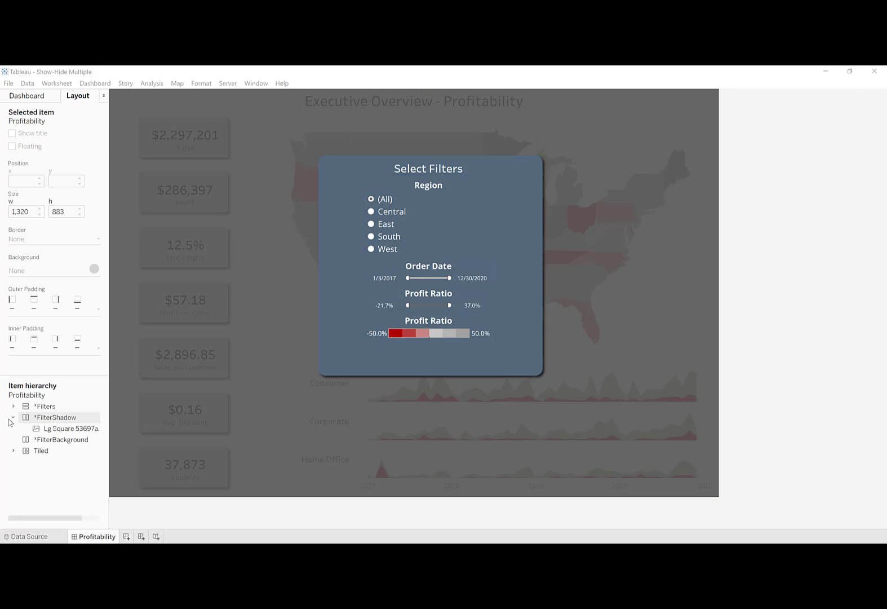
Collapse *FilterShadow in the item hierarchy and add a show/hide button to the *Filters container.
{"action": "left_click", "coordinate": [13, 418]}
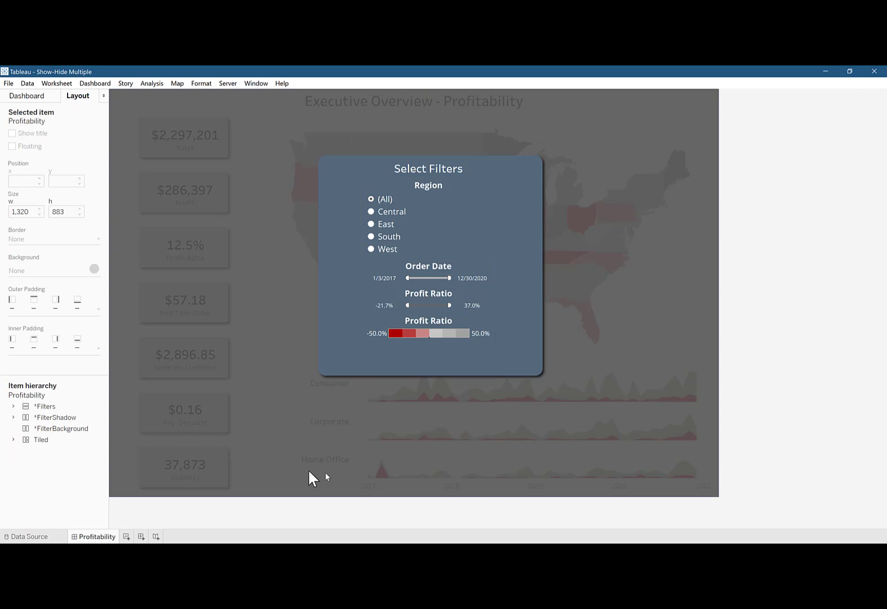
{"action": "left_click", "coordinate": [62, 418], "text": "shift"}
{"action": "left_click", "coordinate": [433, 172]}
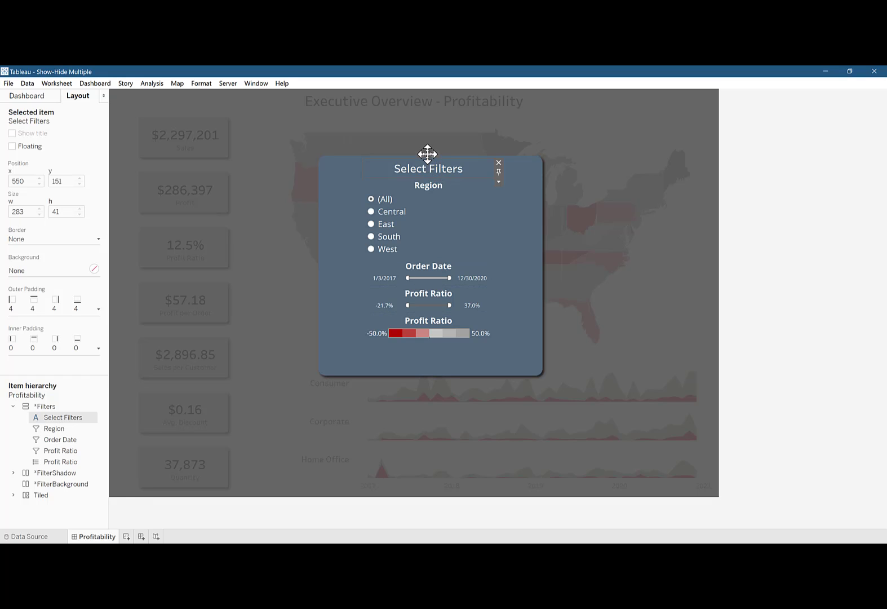
{"action": "double_click", "coordinate": [427, 153]}
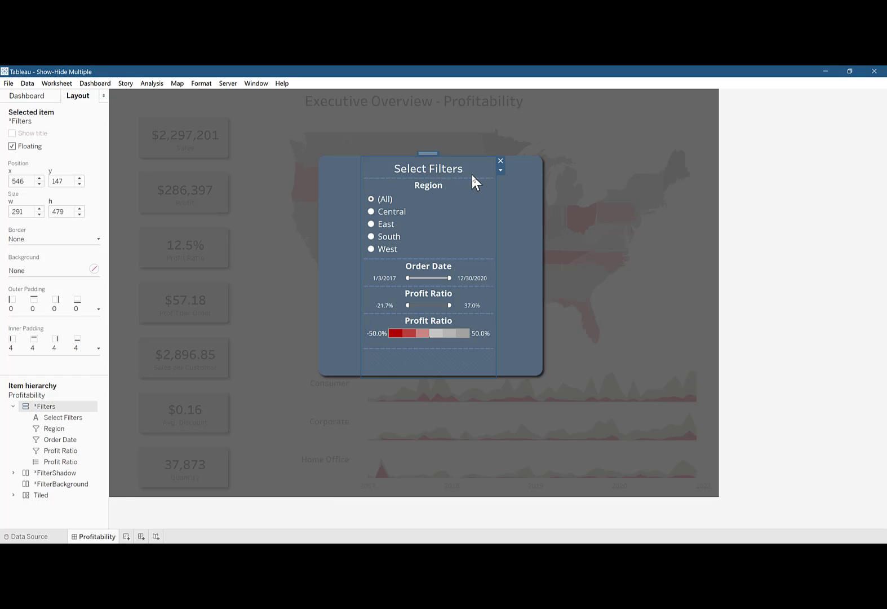
{"action": "left_click", "coordinate": [500, 171]}
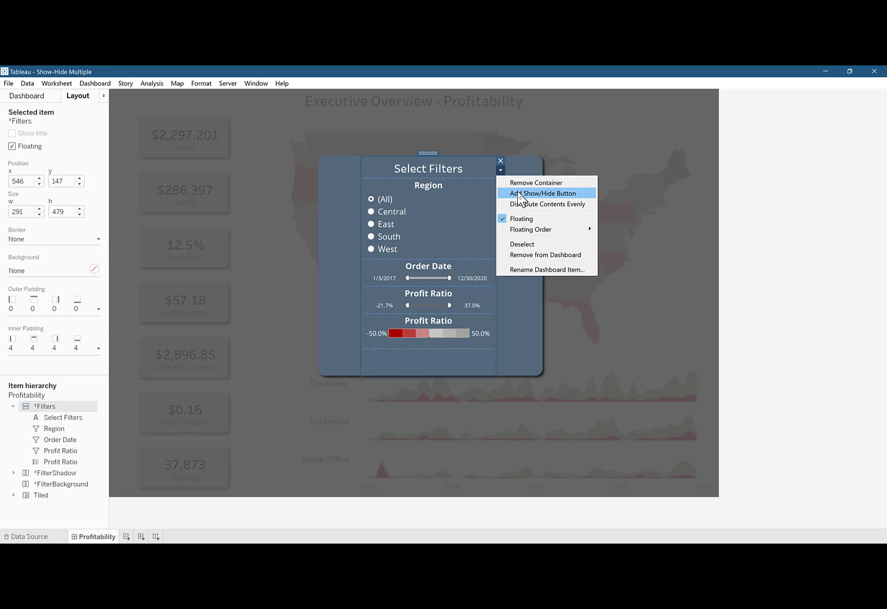
{"action": "left_click", "coordinate": [517, 193]}
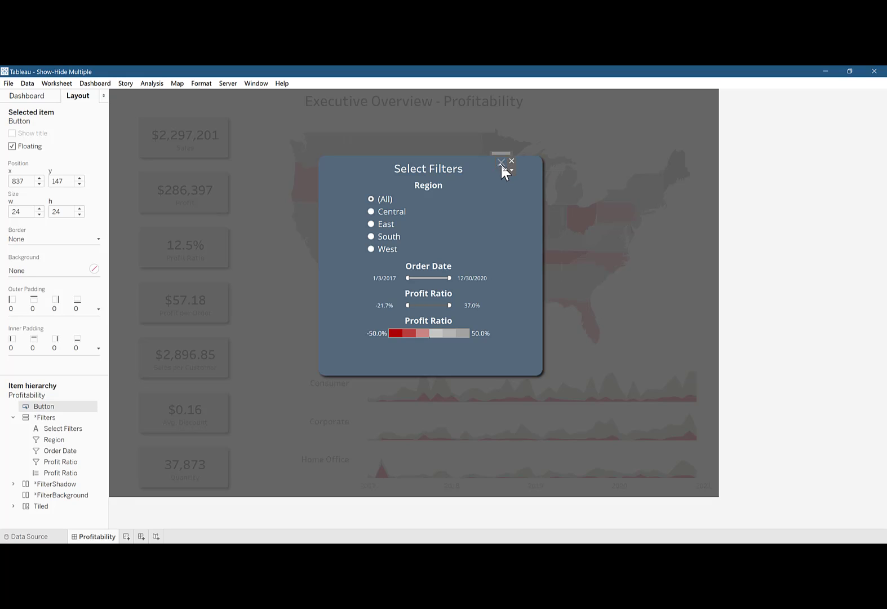
Review the show/hide button's settings and the list of dashboard items it can control, keeping *Filters as the target.
{"action": "left_click", "coordinate": [509, 169]}
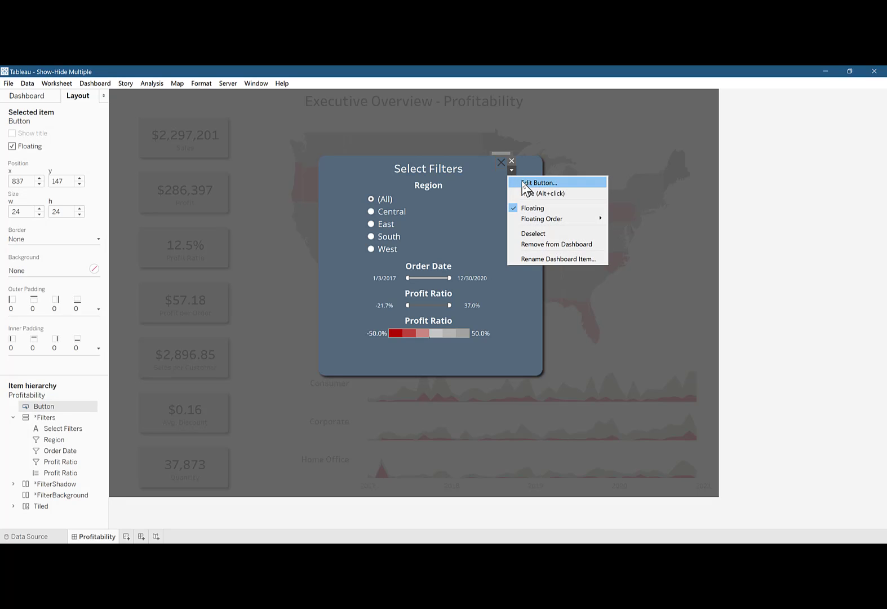
{"action": "left_click", "coordinate": [522, 183]}
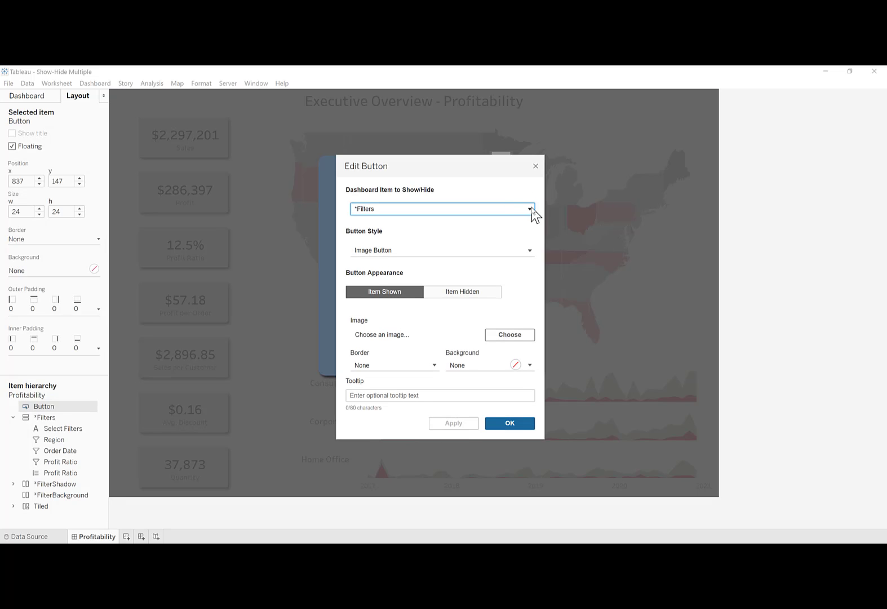
{"action": "left_click", "coordinate": [531, 209]}
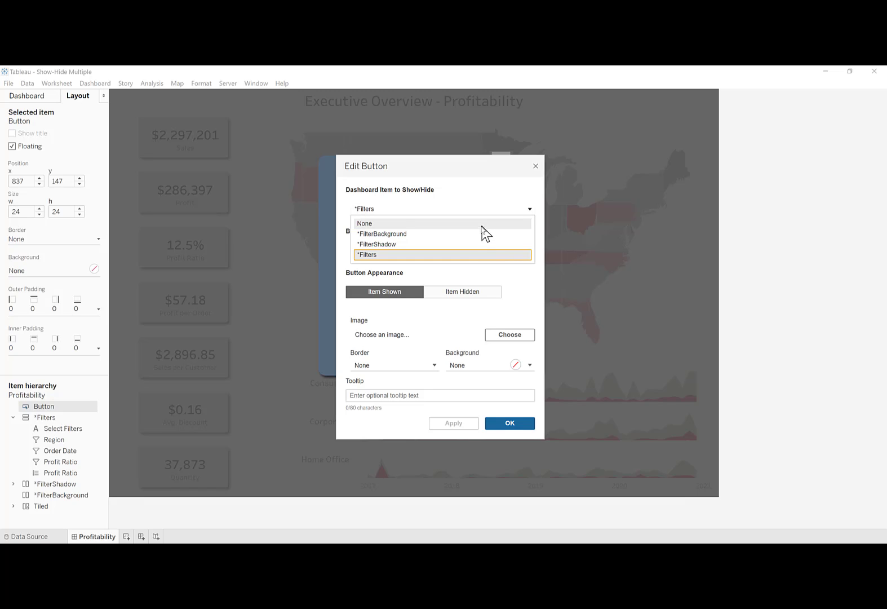
{"action": "left_click", "coordinate": [461, 199]}
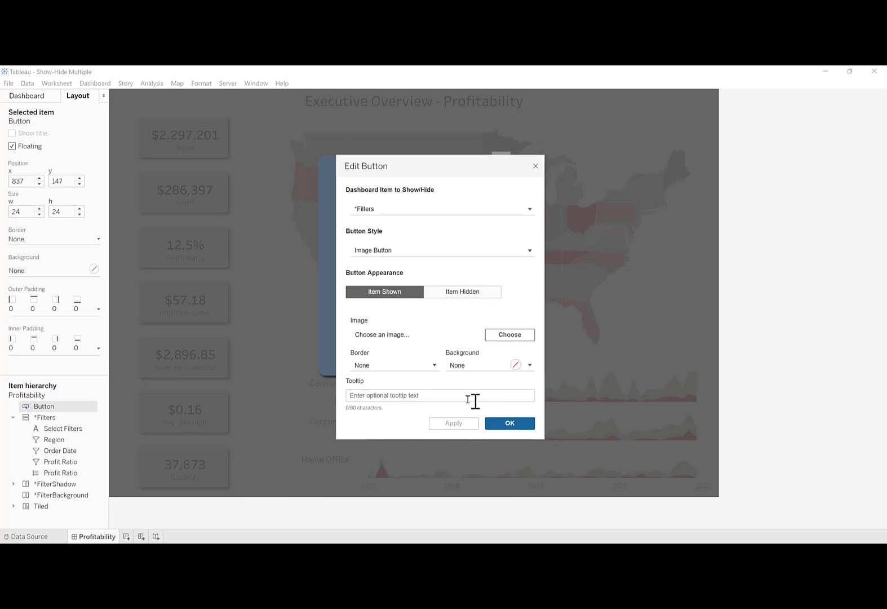
{"action": "left_click", "coordinate": [516, 425]}
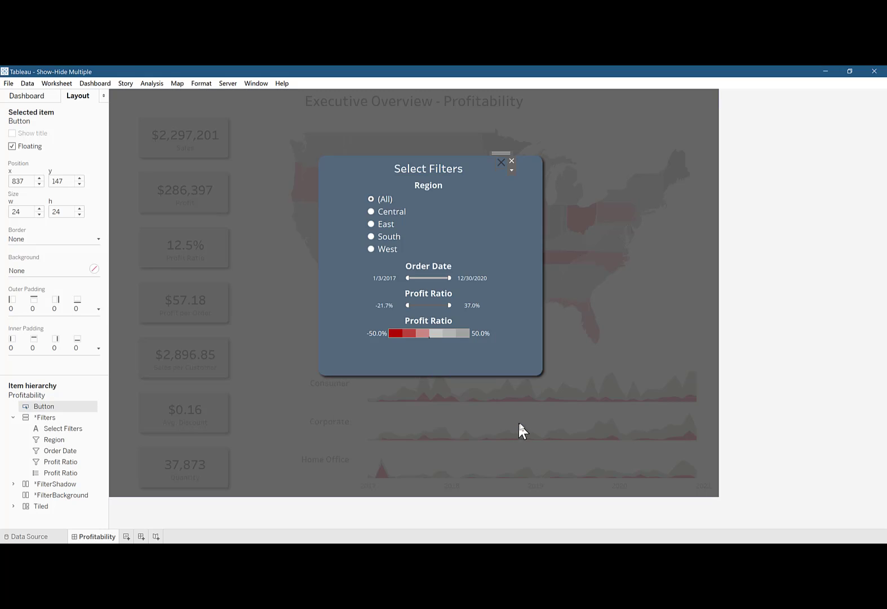
Save the workbook as Show-Hide Multiple in Tableau Workbook (*.twb) format, replacing the existing file.
{"action": "left_click", "coordinate": [9, 83]}
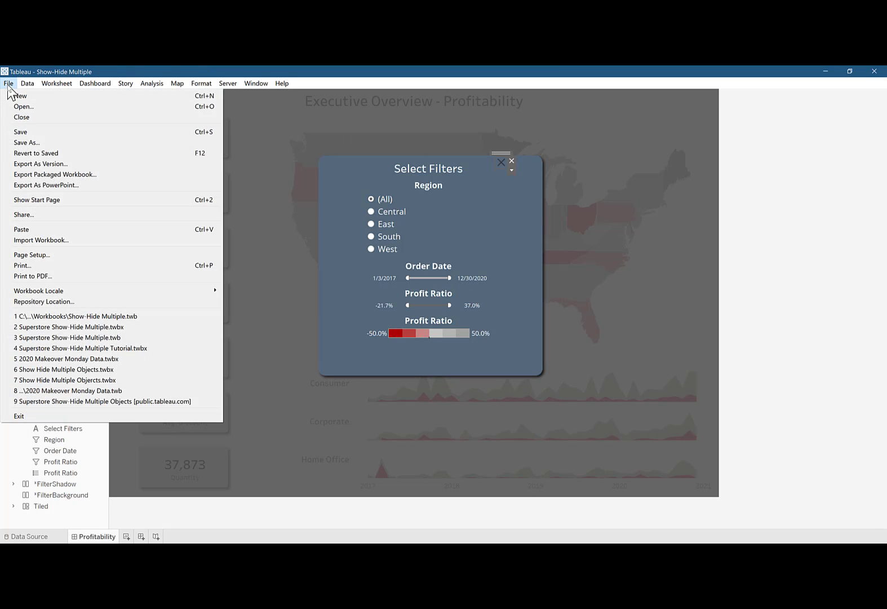
{"action": "left_click", "coordinate": [24, 133]}
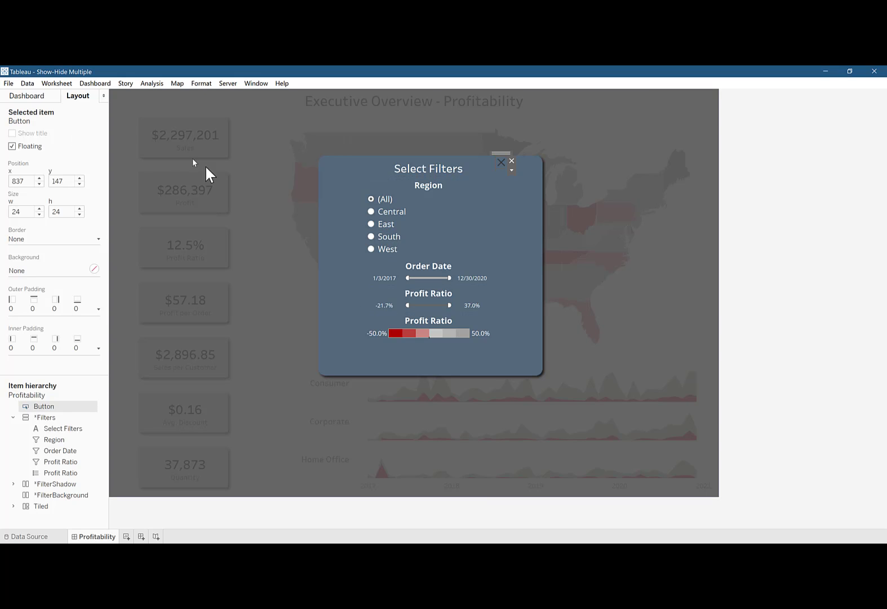
{"action": "left_click", "coordinate": [8, 83]}
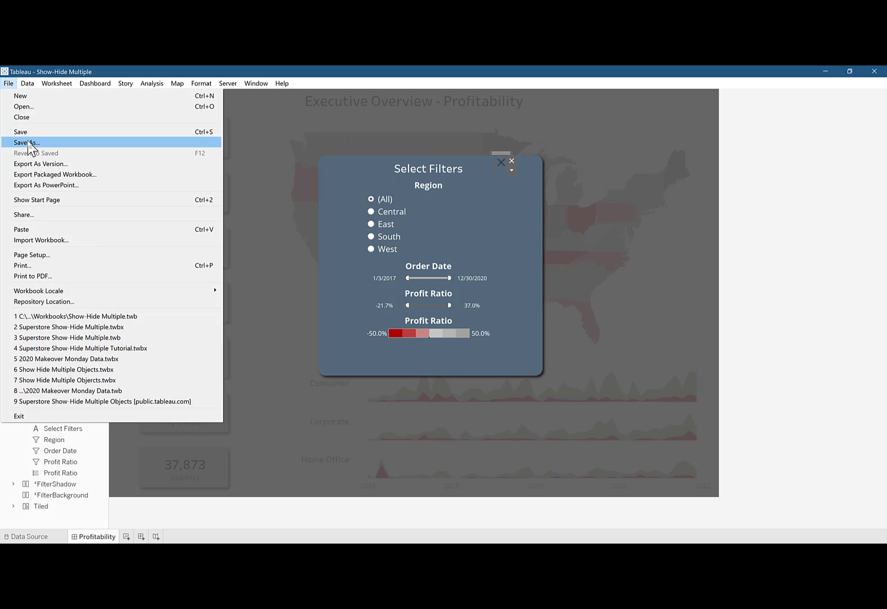
{"action": "left_click", "coordinate": [27, 143]}
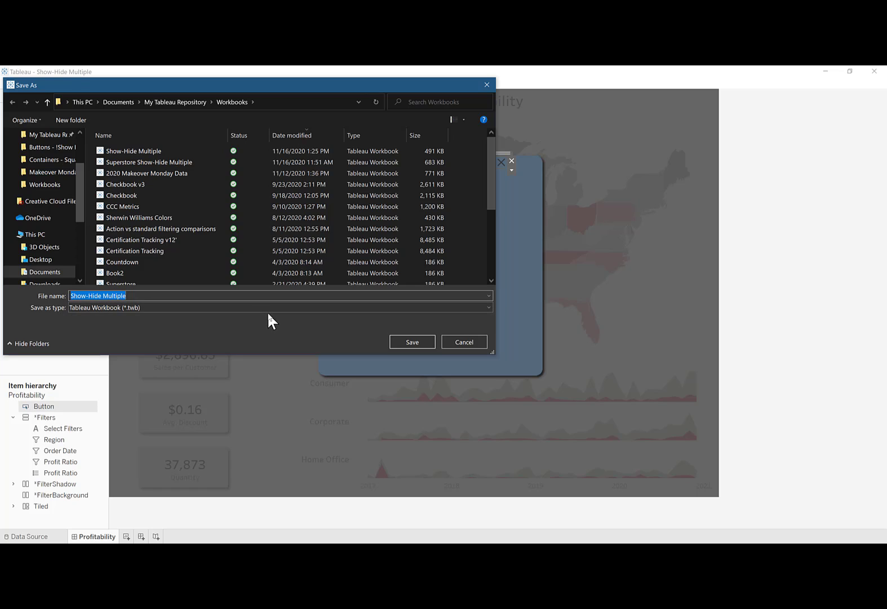
{"action": "left_click", "coordinate": [419, 341]}
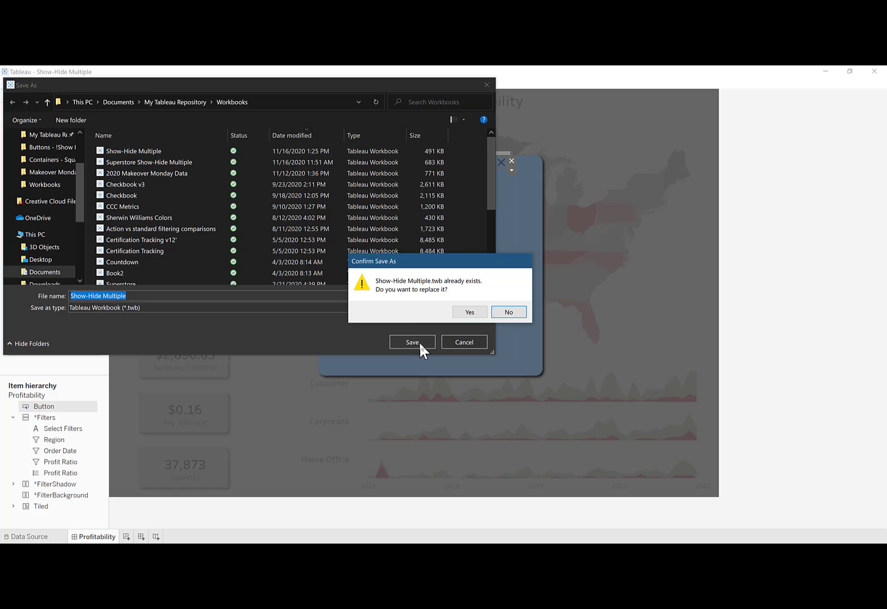
{"action": "left_click", "coordinate": [472, 314]}
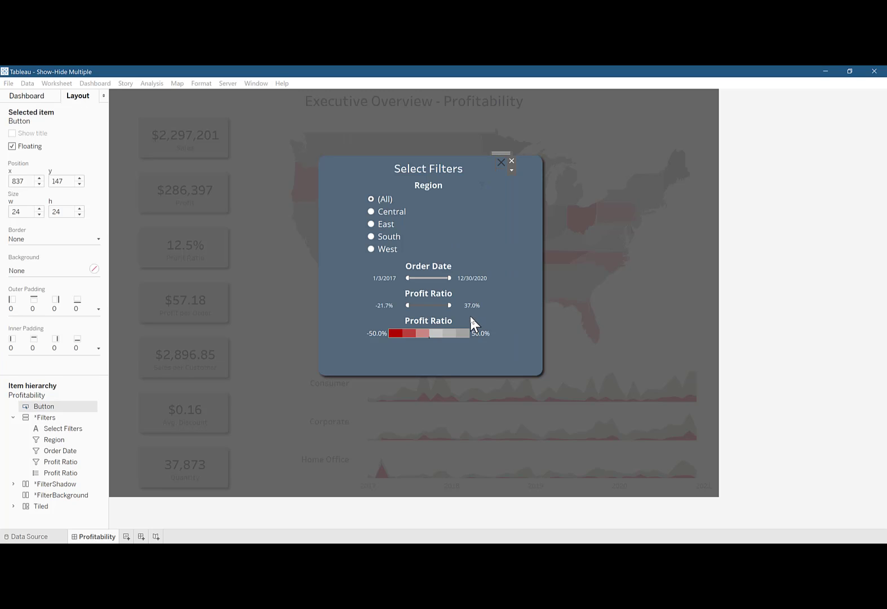
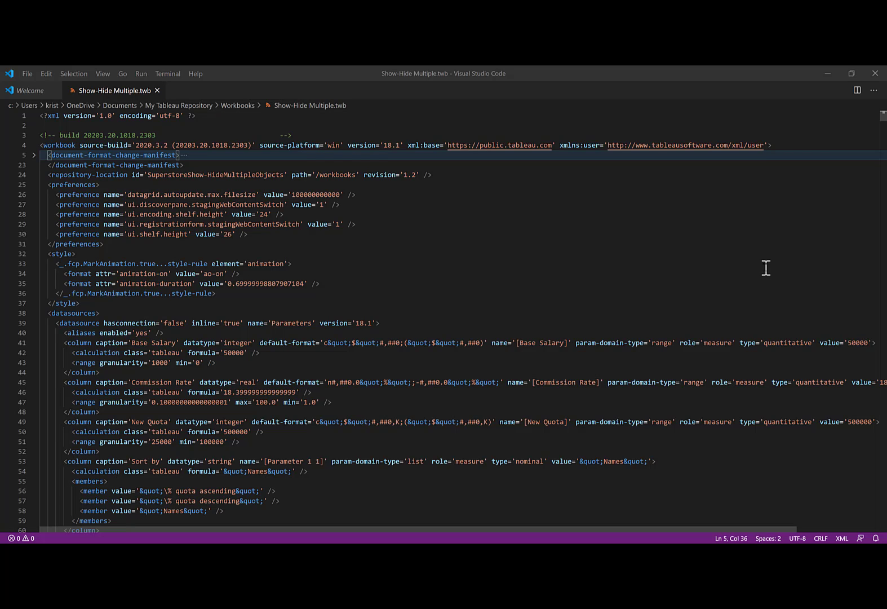
Search the workbook's XML for *filter in Visual Studio Code.
{"action": "left_click", "coordinate": [562, 313]}
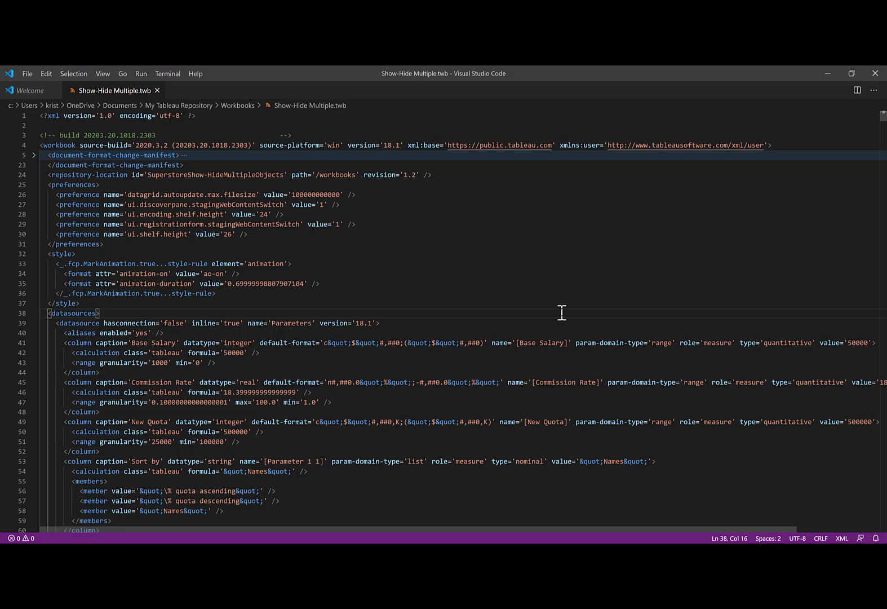
{"action": "key", "text": "ctrl+a"}
{"action": "key", "text": "ctrl+f"}
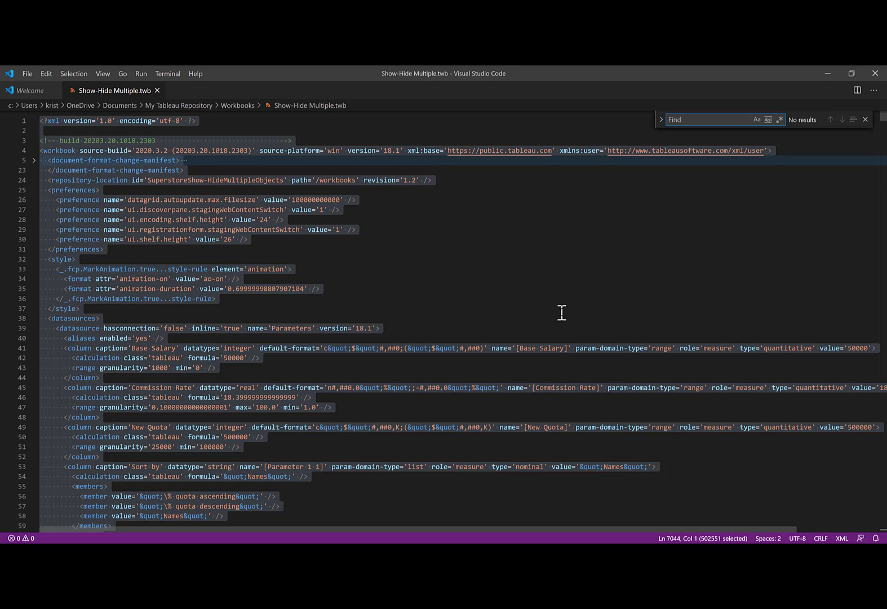
{"action": "mouse_move", "coordinate": [559, 72]}
{"action": "left_mouse_down"}
{"action": "mouse_move", "coordinate": [703, 83]}
{"action": "mouse_move", "coordinate": [603, 104]}
{"action": "mouse_move", "coordinate": [561, 64]}
{"action": "mouse_move", "coordinate": [545, 72]}
{"action": "left_mouse_up"}
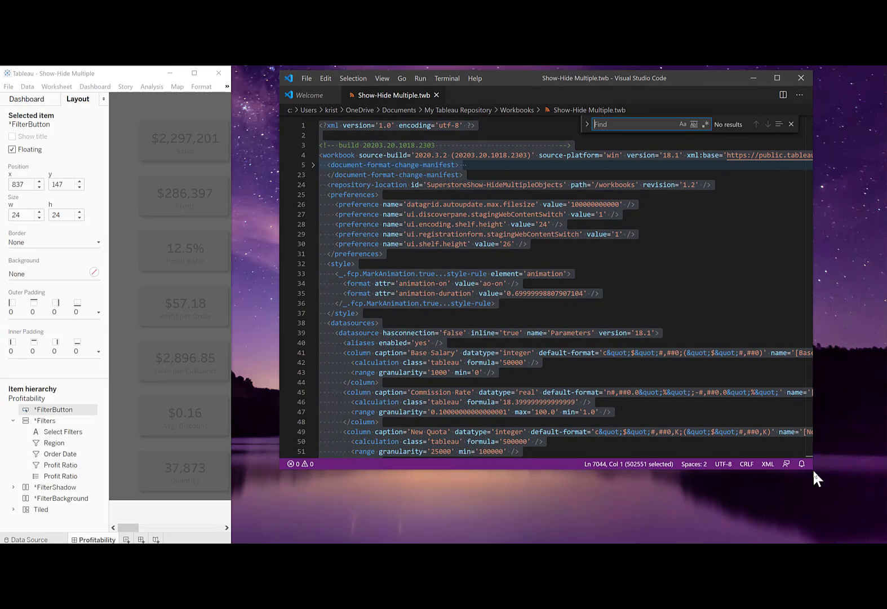
{"action": "left_click_drag", "start_coordinate": [810, 469], "coordinate": [886, 543]}
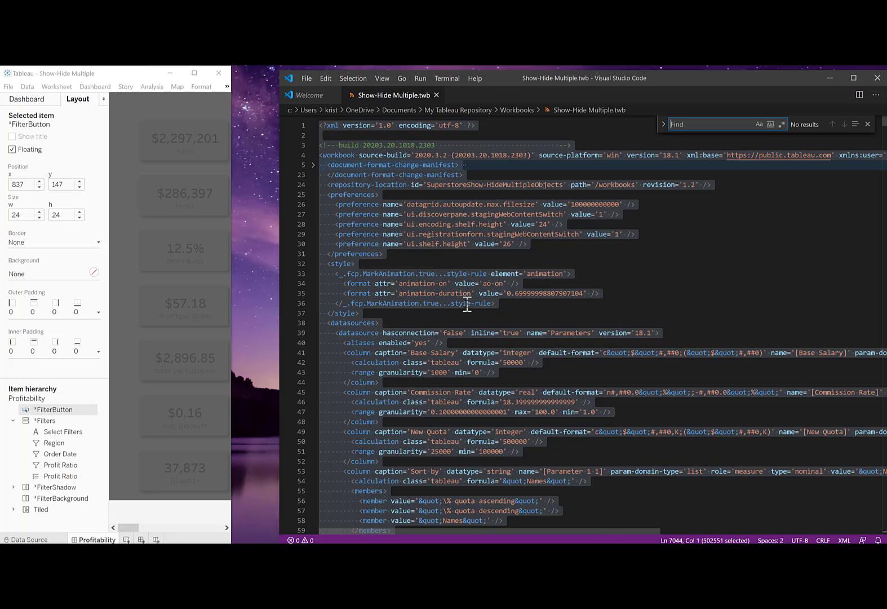
{"action": "type", "text": "*filter"}
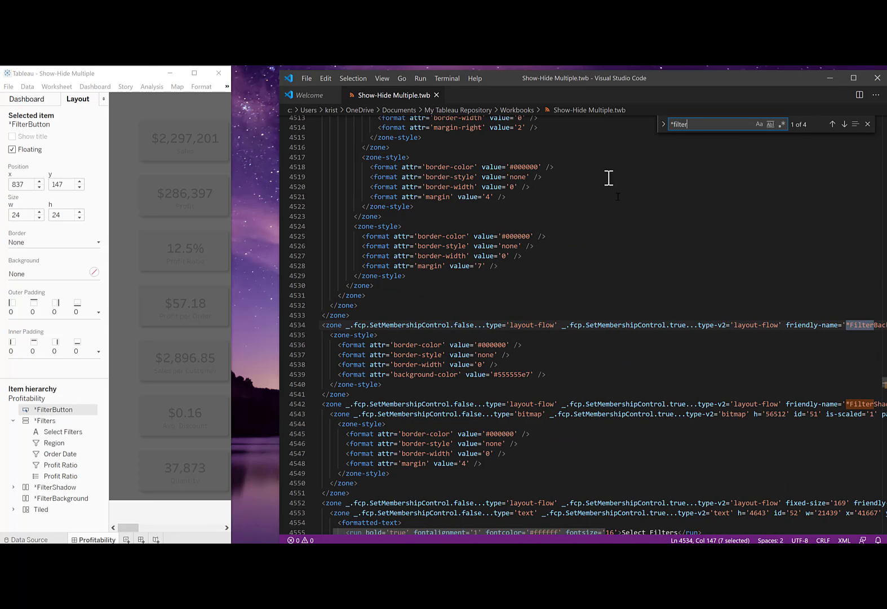
{"action": "left_click", "coordinate": [855, 78]}
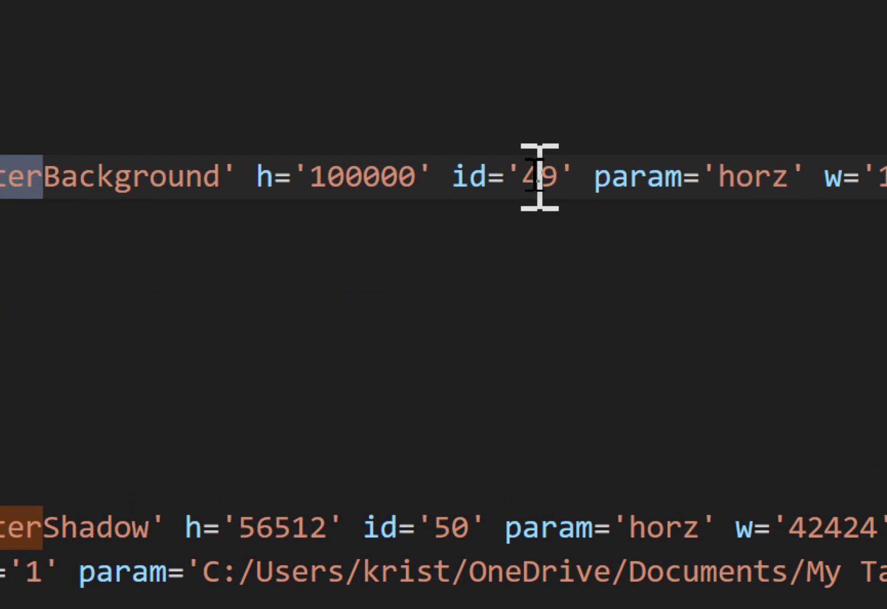
Look up the zone ids of *FilterBackground, *FilterShadow and *Filters in the workbook XML.
{"action": "double_click", "coordinate": [540, 176]}
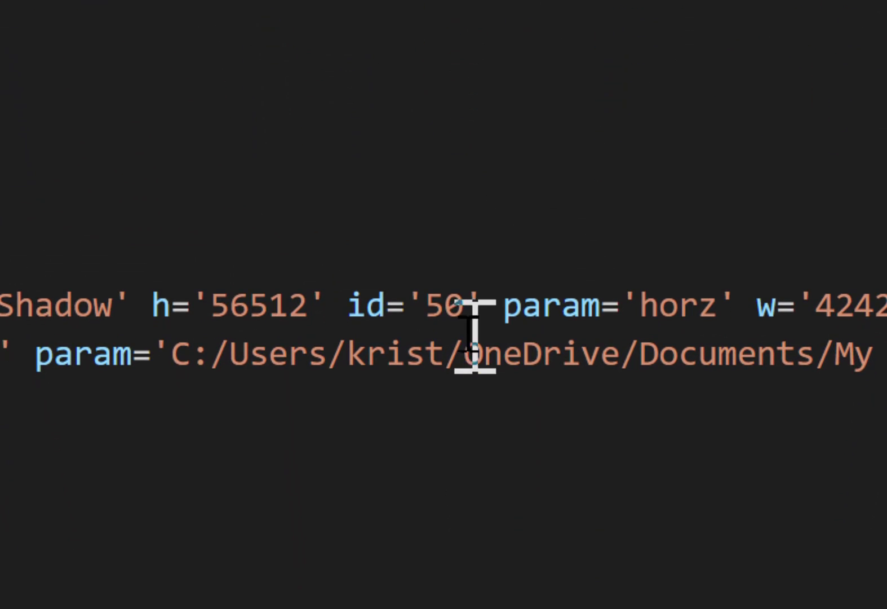
{"action": "left_click_drag", "start_coordinate": [432, 305], "coordinate": [449, 304]}
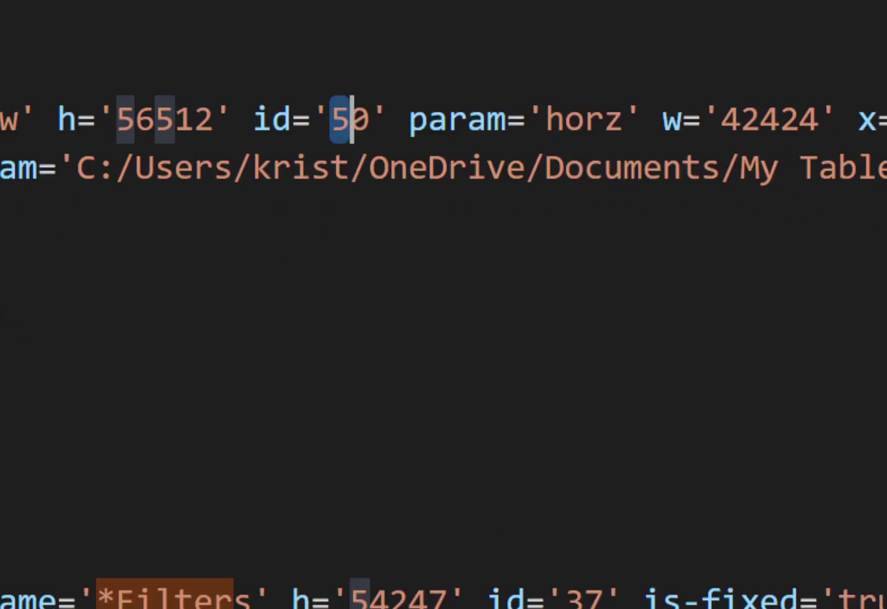
{"action": "left_click_drag", "start_coordinate": [565, 597], "coordinate": [593, 596]}
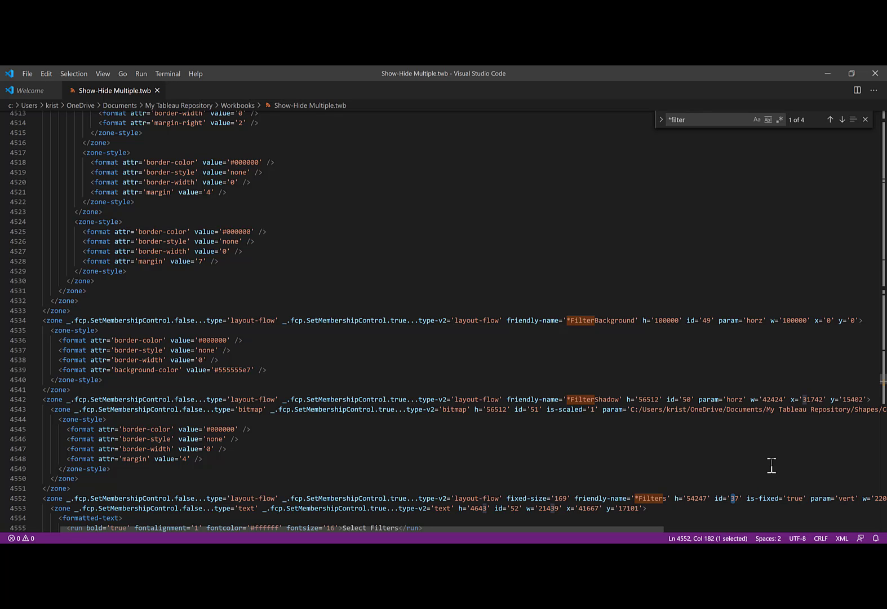
{"action": "scroll", "coordinate": [755, 440], "scroll_direction": "down", "scroll_amount": 2}
{"action": "scroll", "coordinate": [755, 440], "scroll_direction": "down", "scroll_amount": 6}
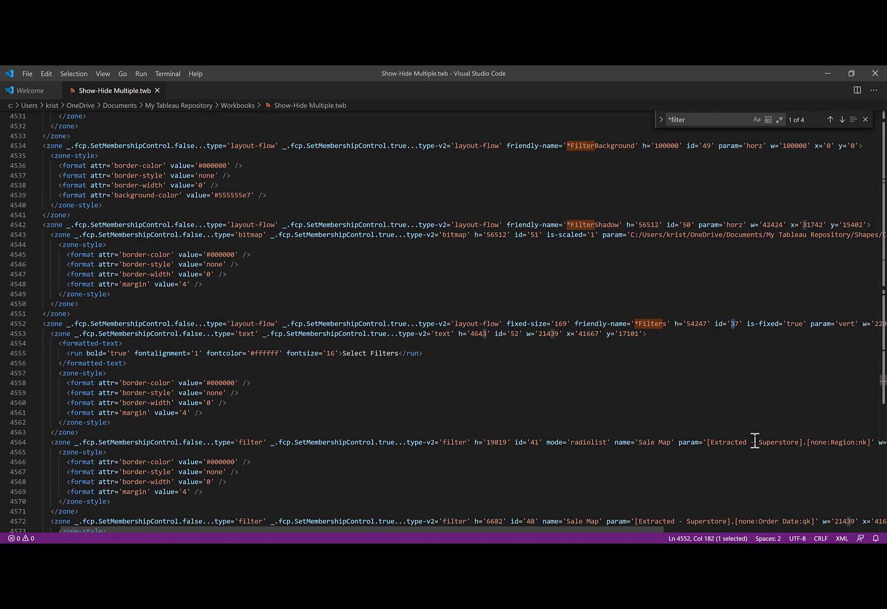
Find *filterbutton in the XML, extend its toggle-action zone-ids to [37,49,50] and save the file.
{"action": "double_click", "coordinate": [674, 120]}
{"action": "type", "text": "filterbutton"}
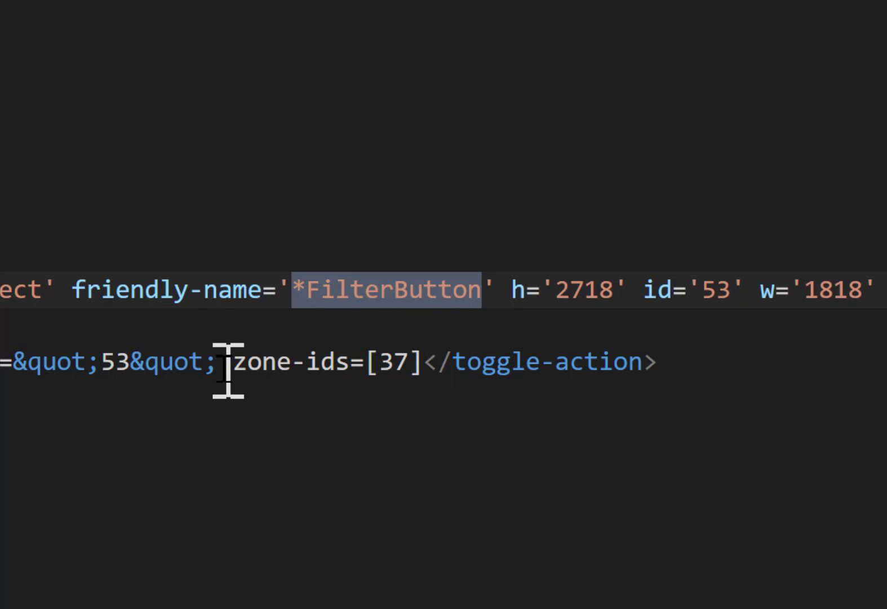
{"action": "left_click_drag", "start_coordinate": [228, 369], "coordinate": [414, 371]}
{"action": "left_click", "coordinate": [415, 366]}
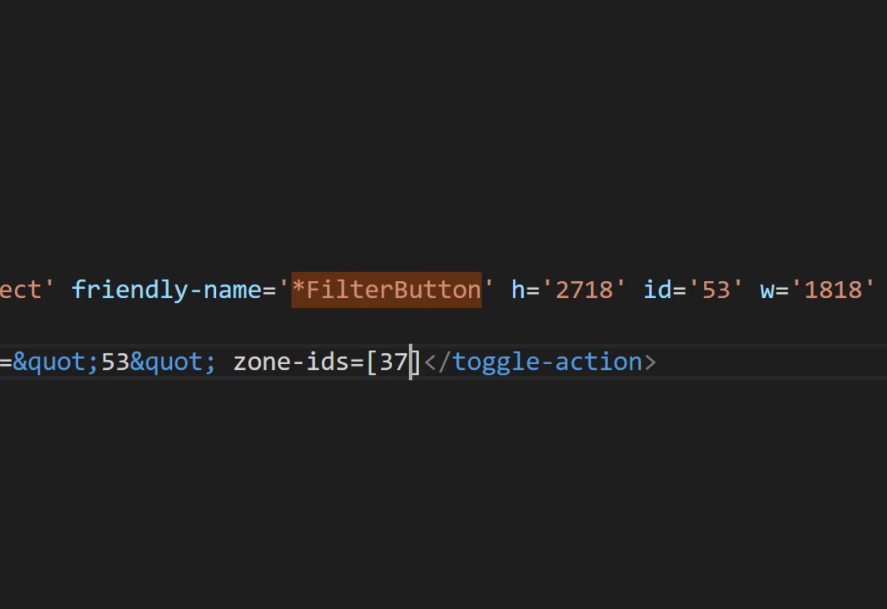
{"action": "type", "text": ","}
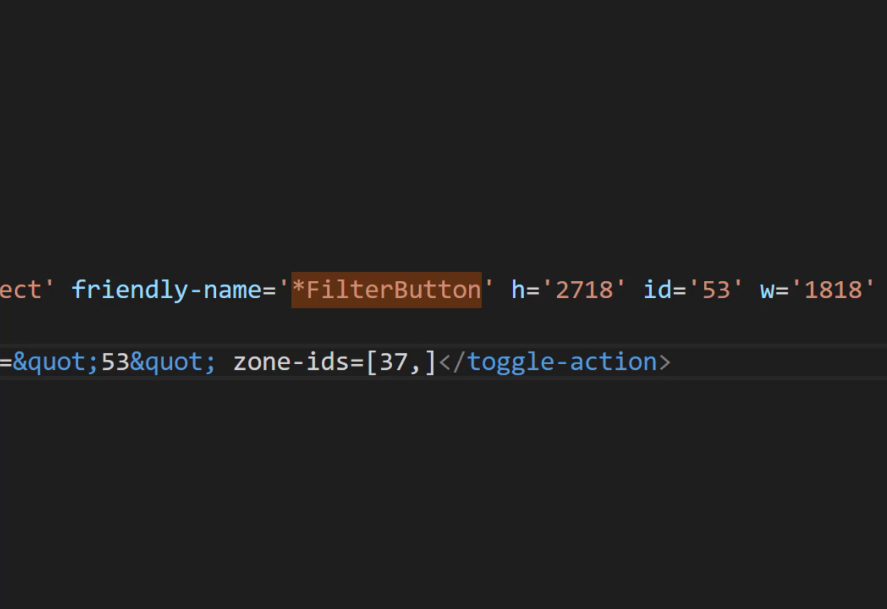
{"action": "type", "text": "49,"}
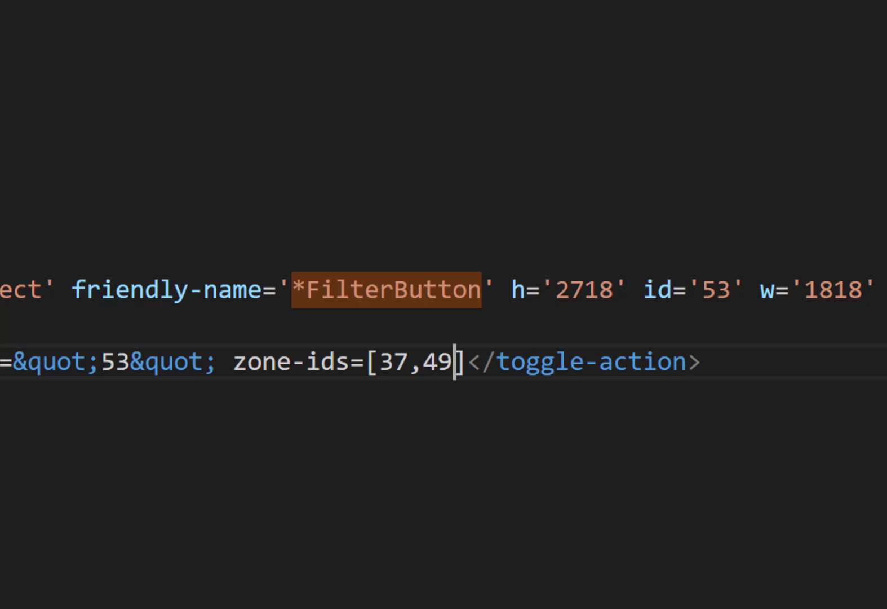
{"action": "type", "text": "50"}
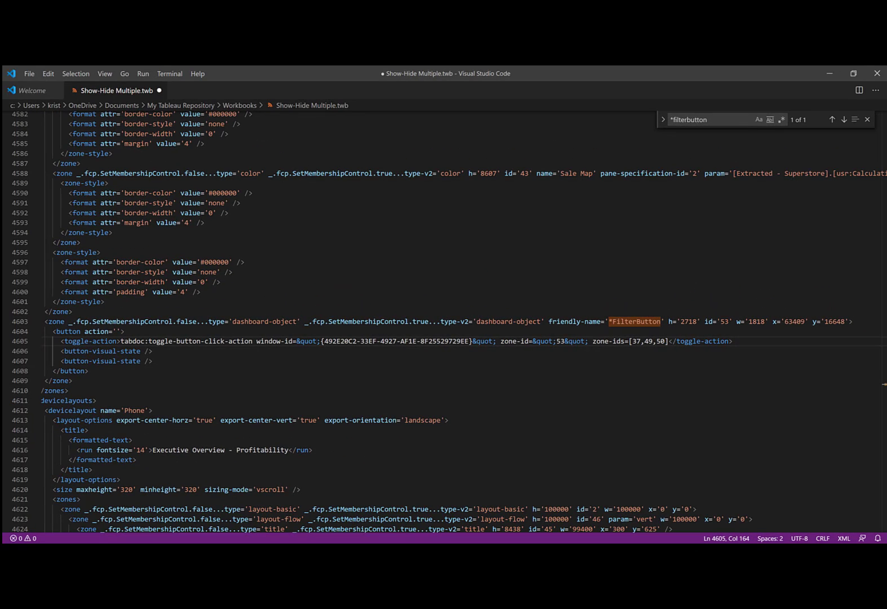
{"action": "key", "text": "ctrl+s"}
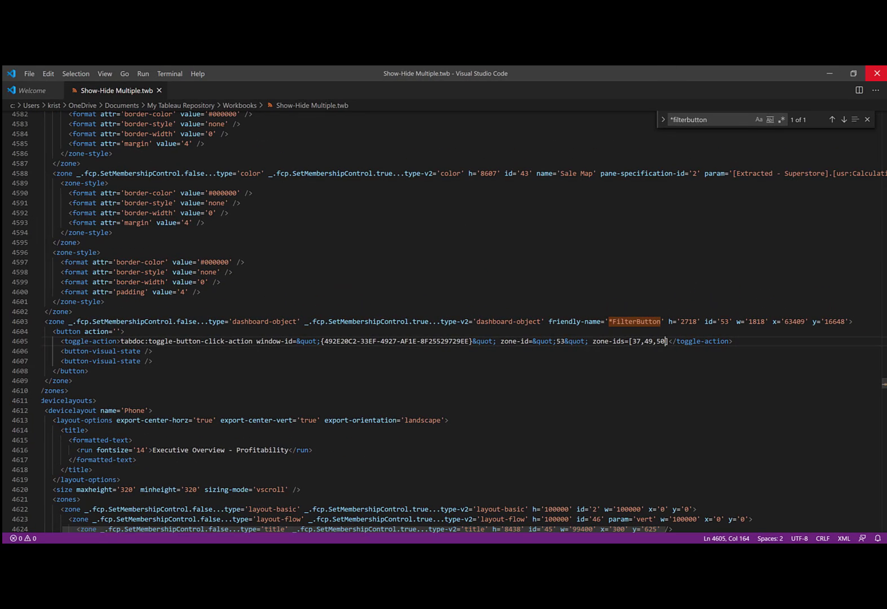
Switch back to Tableau, maximize its window and reopen the recent workbook Show-Hide Multiple.twb.
{"action": "left_click", "coordinate": [821, 69]}
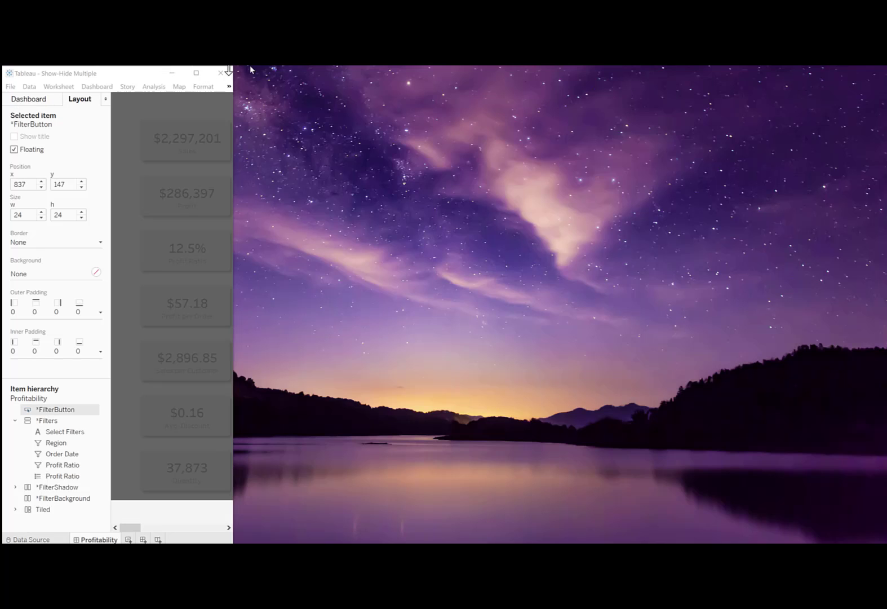
{"action": "left_click", "coordinate": [196, 73]}
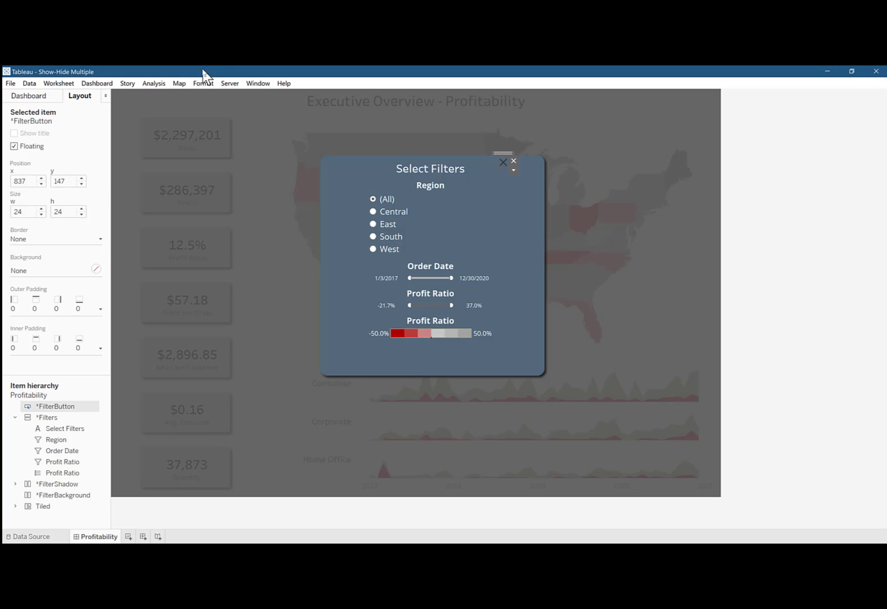
{"action": "left_click", "coordinate": [11, 84]}
{"action": "left_click", "coordinate": [133, 316]}
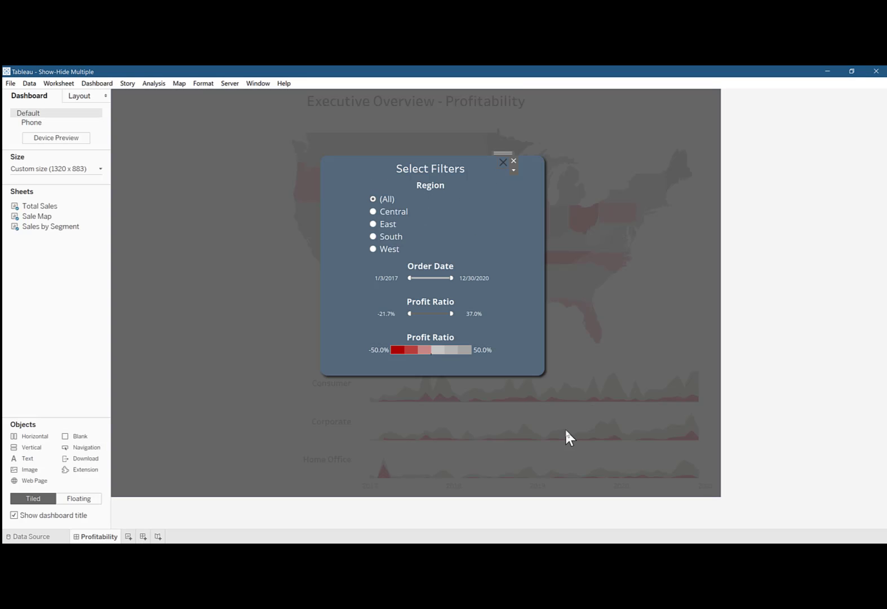
Test the show/hide button by hiding the filter panel with its background and showing it again.
{"action": "left_click", "coordinate": [503, 163]}
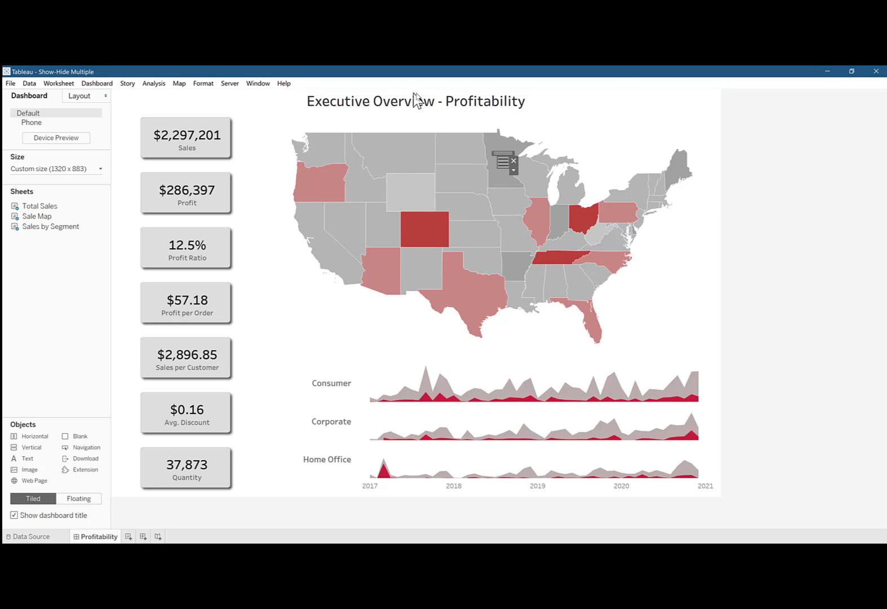
{"action": "left_click", "coordinate": [504, 162]}
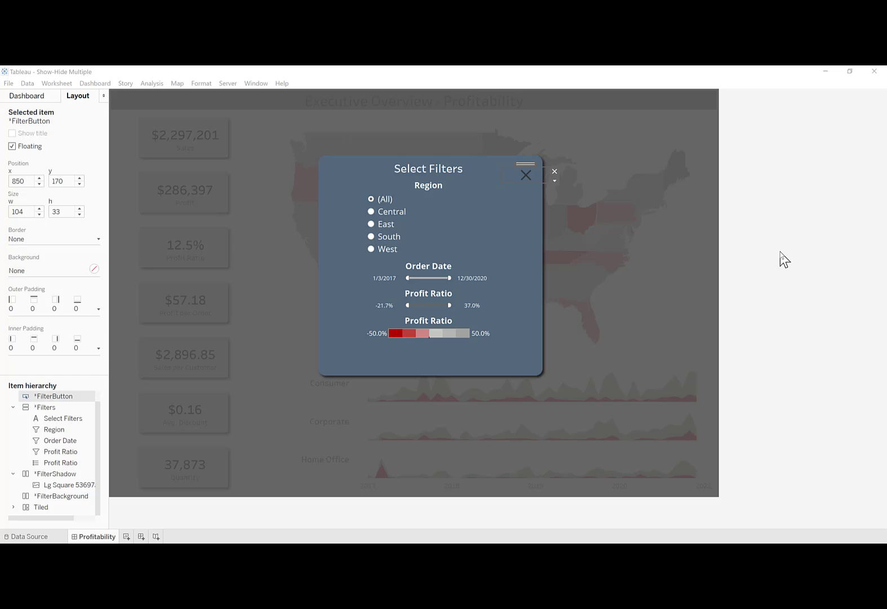
Give *FilterButton the image Filters.png and the tooltip "Show Filters" for its Item Hidden state.
{"action": "left_click", "coordinate": [780, 252]}
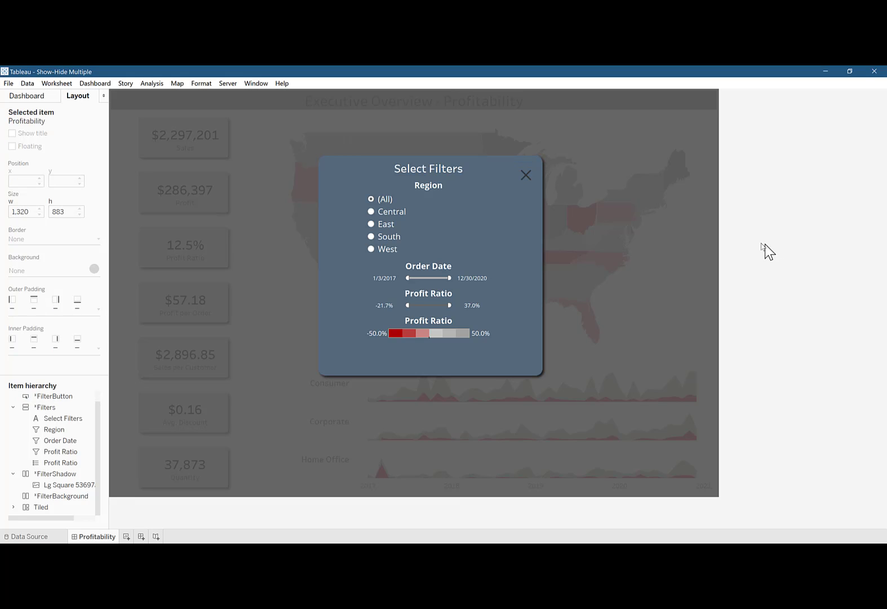
{"action": "left_click", "coordinate": [528, 172]}
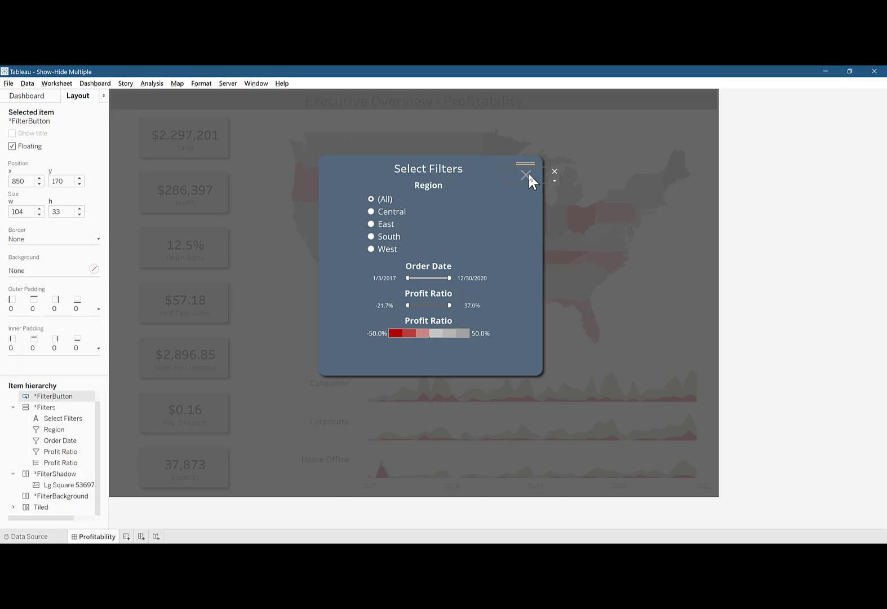
{"action": "left_click", "coordinate": [528, 172]}
{"action": "left_click", "coordinate": [529, 173]}
{"action": "left_click", "coordinate": [554, 181]}
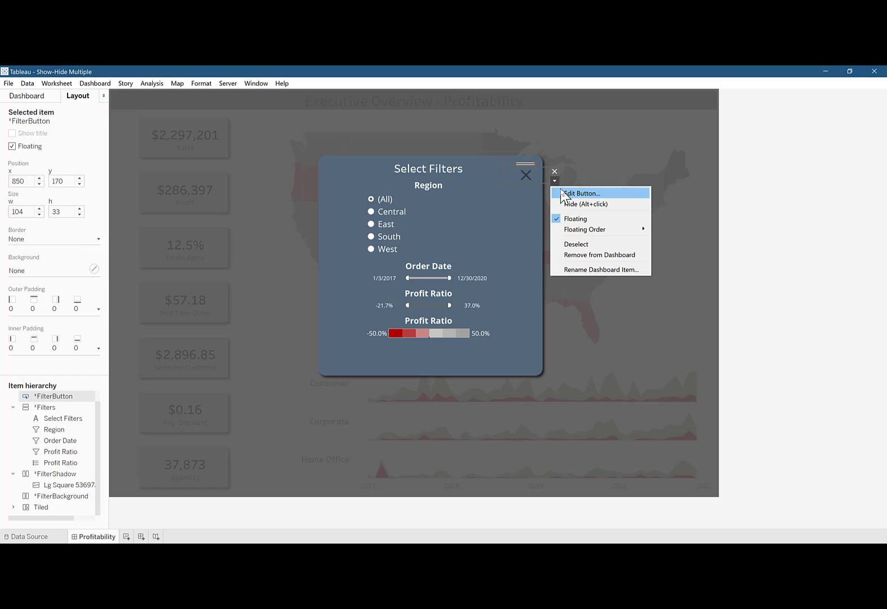
{"action": "left_click", "coordinate": [561, 193]}
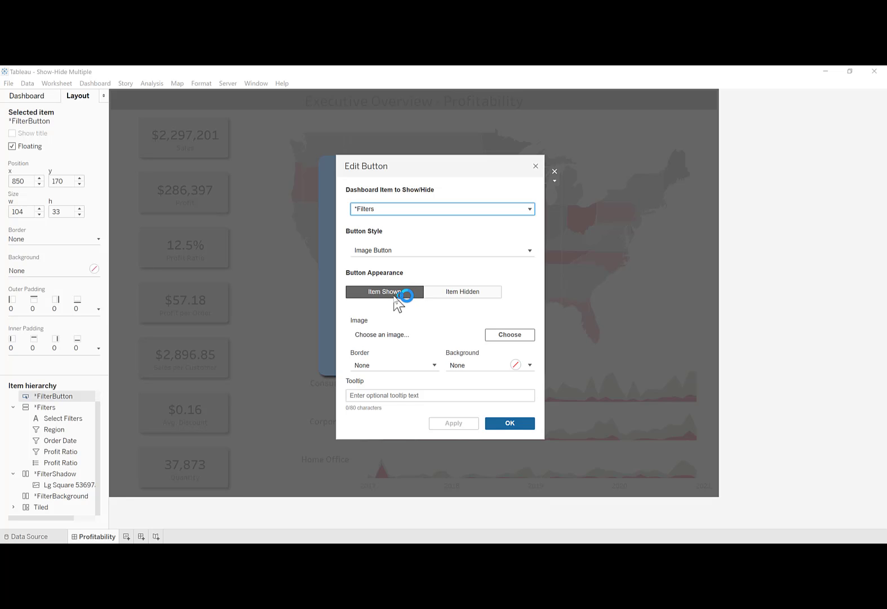
{"action": "left_click", "coordinate": [462, 292]}
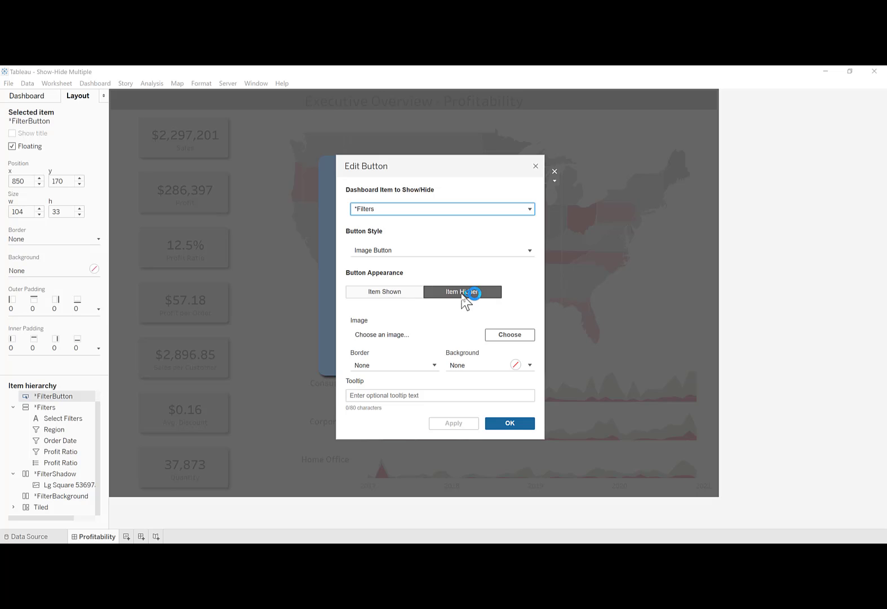
{"action": "left_click", "coordinate": [507, 340]}
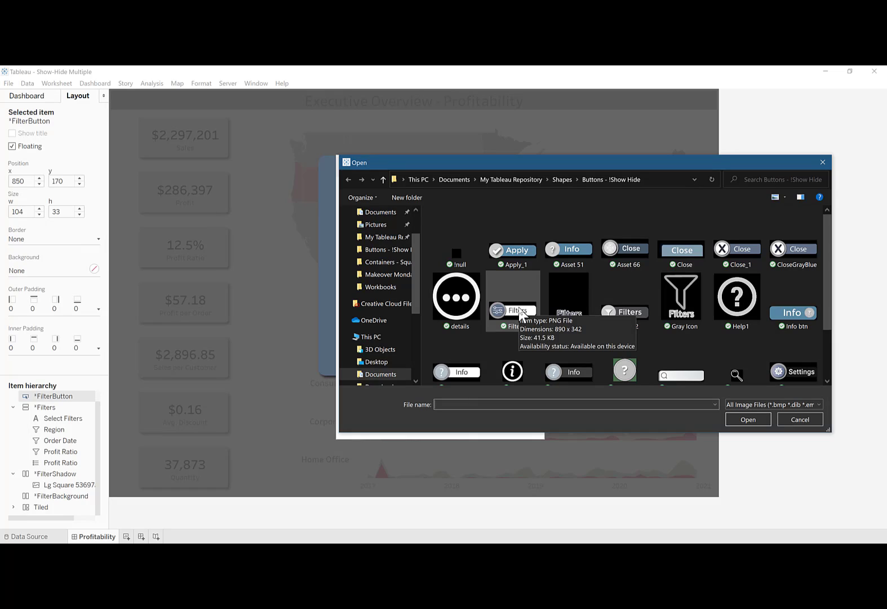
{"action": "double_click", "coordinate": [521, 313]}
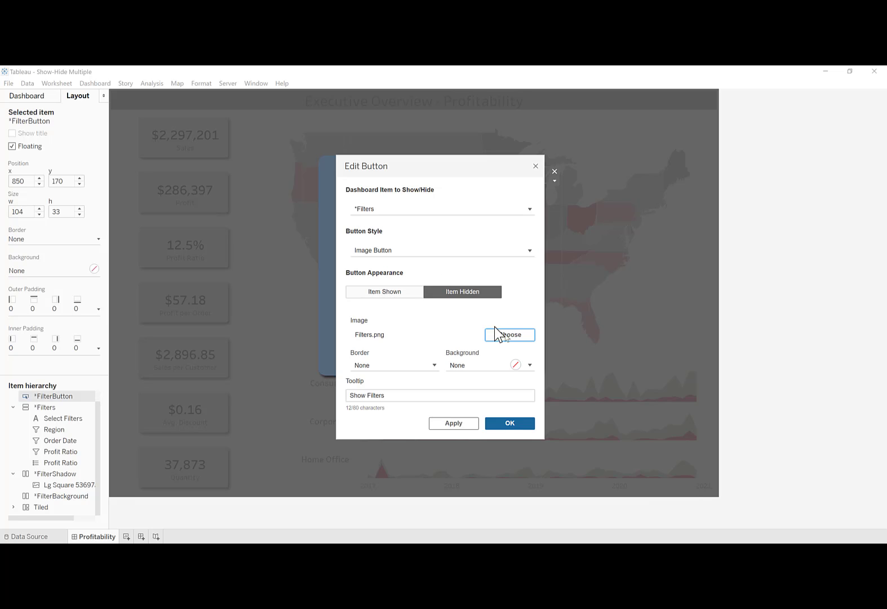
{"action": "triple_click", "coordinate": [418, 395]}
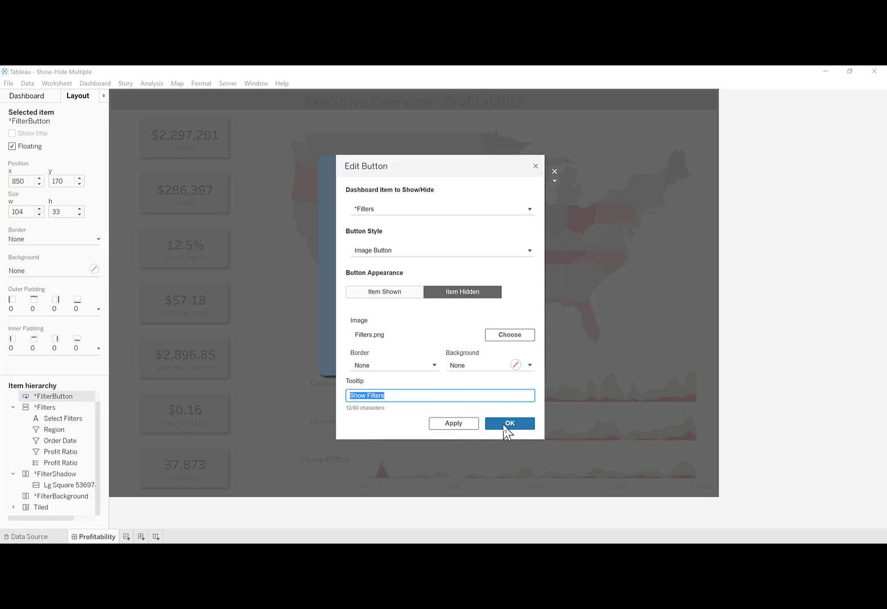
{"action": "left_click", "coordinate": [463, 424]}
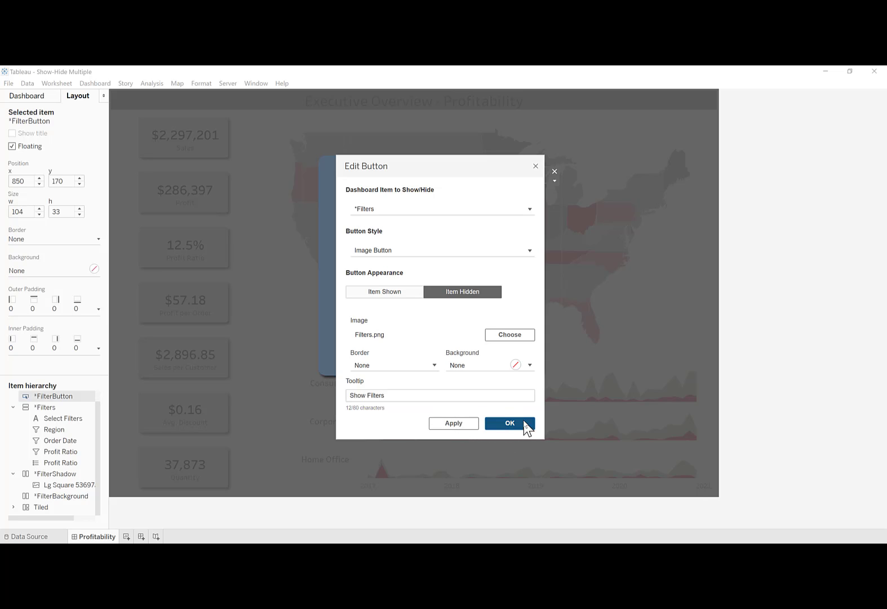
{"action": "key", "text": "Return"}
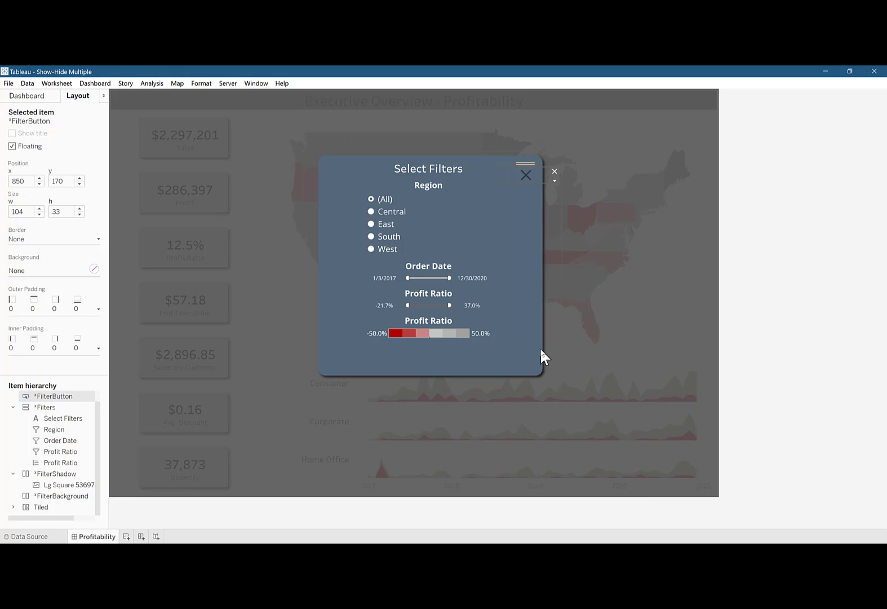
Test *FilterButton by hiding and showing the filter panel and dimmed background twice.
{"action": "left_click", "coordinate": [529, 179]}
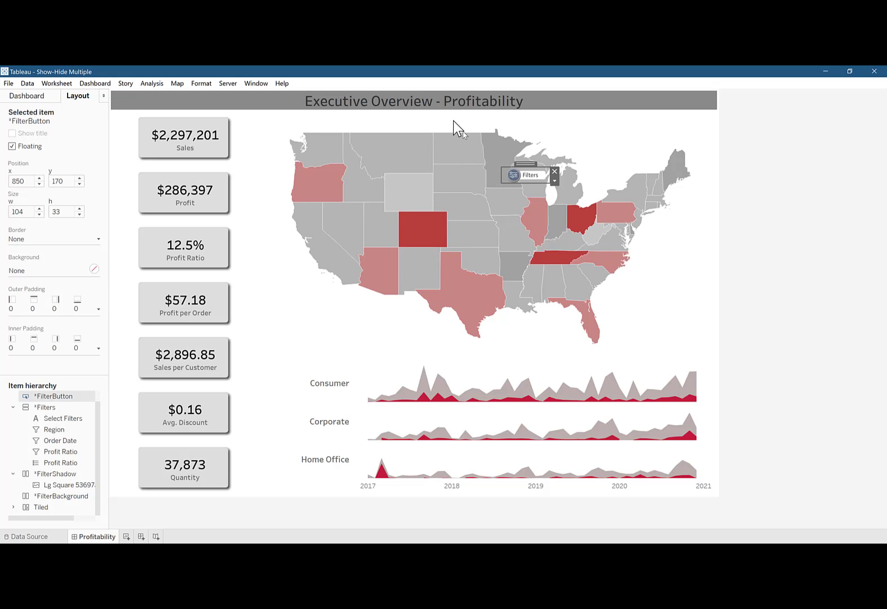
{"action": "left_click", "coordinate": [525, 175]}
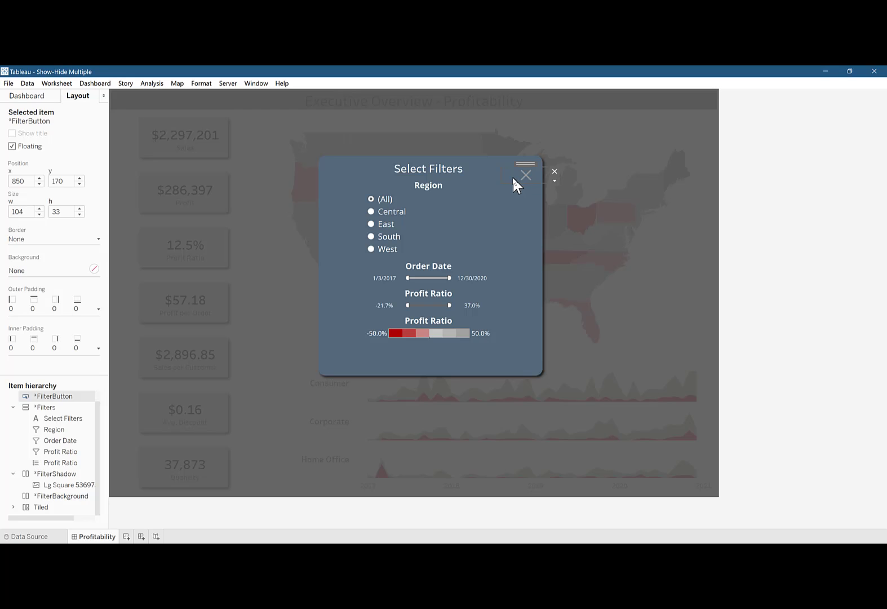
{"action": "left_click", "coordinate": [530, 178]}
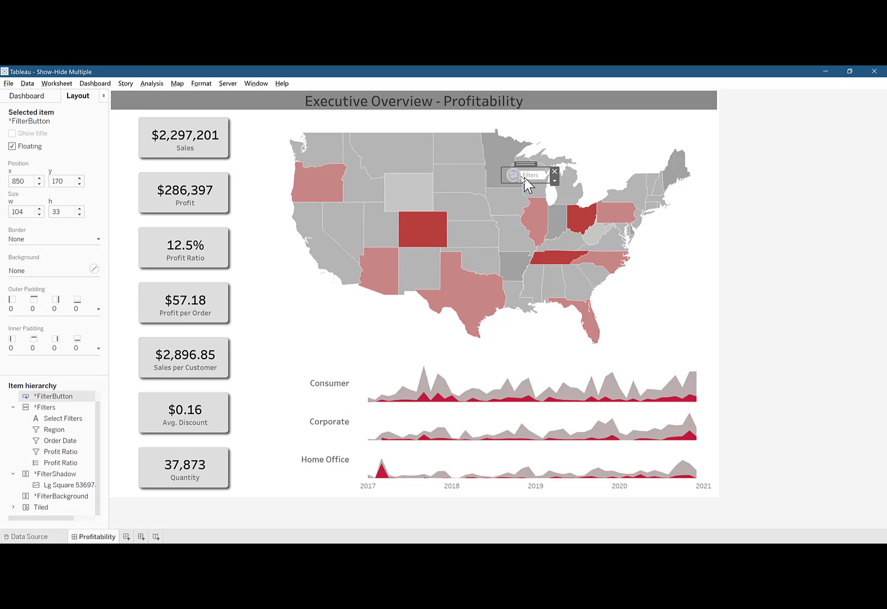
{"action": "left_click", "coordinate": [527, 176]}
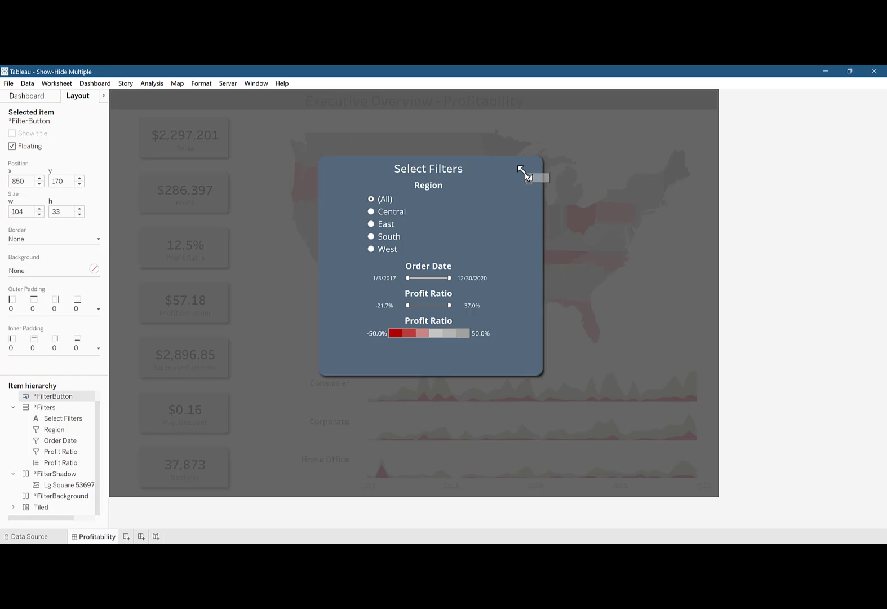
Enlarge *FilterButton to about 116 by 35 px and move it to the dashboard's upper-right corner, at about x 1198, y 7.
{"action": "left_click_drag", "start_coordinate": [521, 169], "coordinate": [538, 181]}
{"action": "left_click", "coordinate": [538, 178]}
{"action": "left_click_drag", "start_coordinate": [521, 169], "coordinate": [496, 163]}
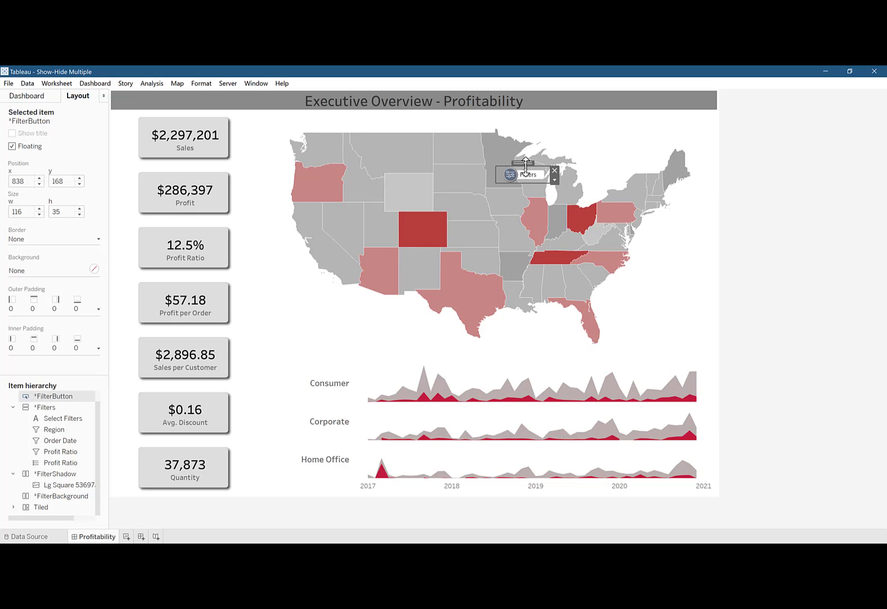
{"action": "left_click_drag", "start_coordinate": [552, 159], "coordinate": [691, 86]}
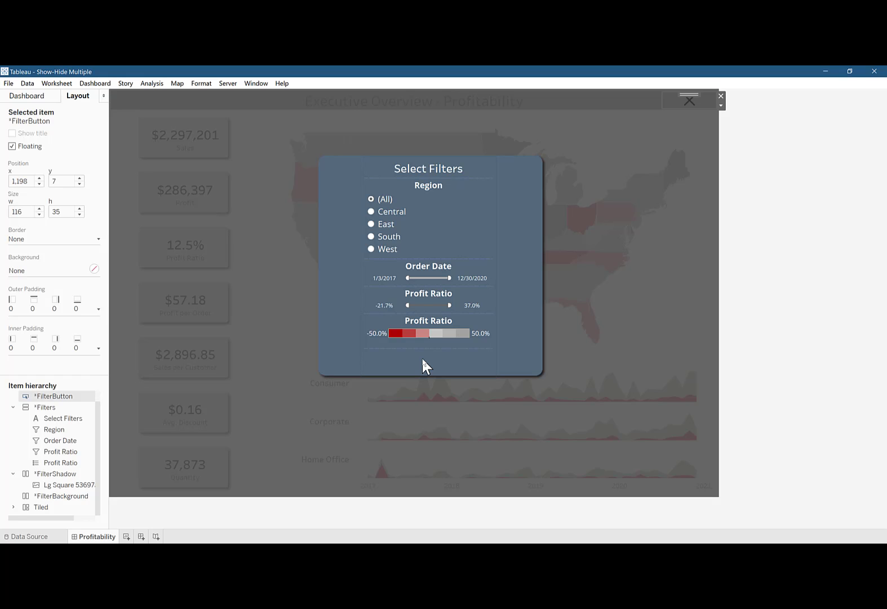
Add a floating vertical container about 440 by 294 px over the dashboard's lower-left area and rename it ****.
{"action": "left_click", "coordinate": [32, 97]}
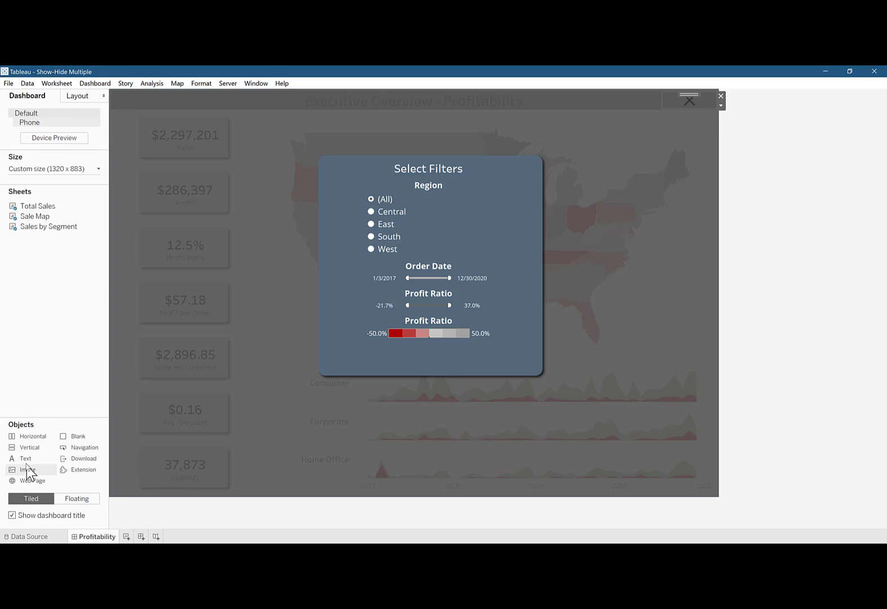
{"action": "left_click_drag", "start_coordinate": [32, 449], "coordinate": [174, 321]}
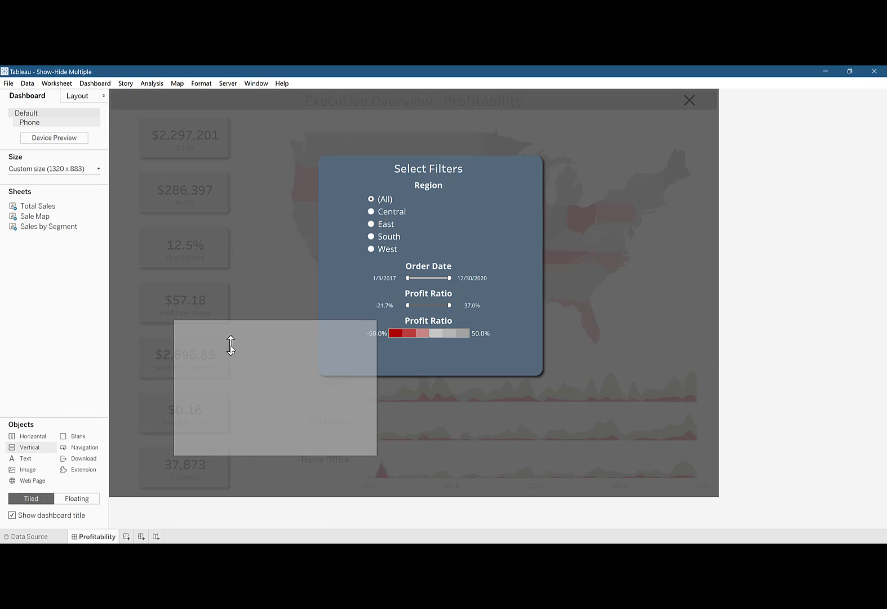
{"action": "left_click", "coordinate": [83, 97]}
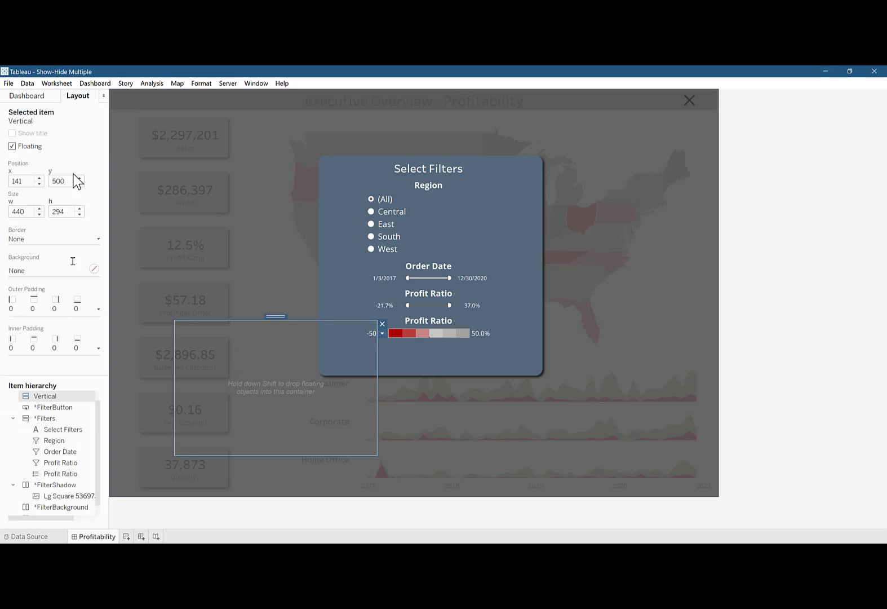
{"action": "right_click", "coordinate": [49, 396]}
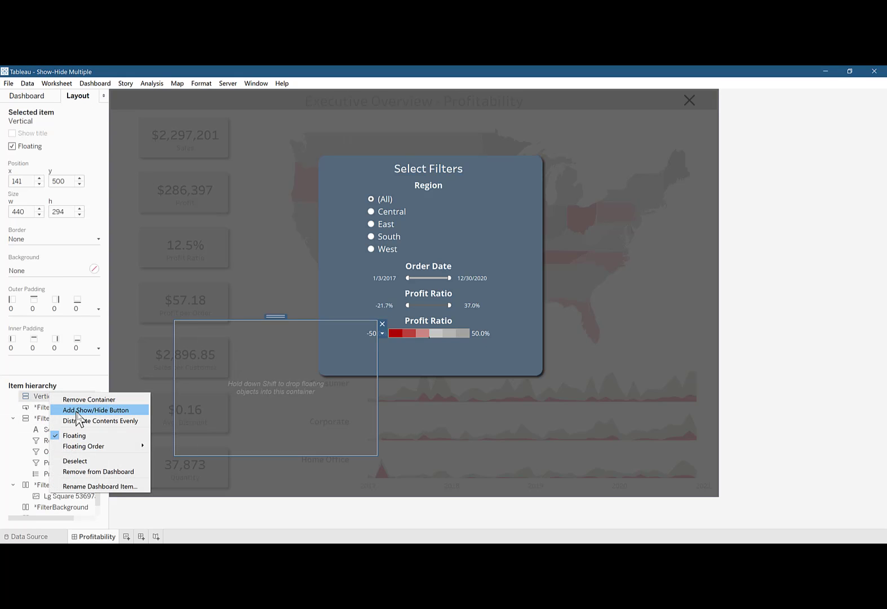
{"action": "left_click", "coordinate": [95, 485]}
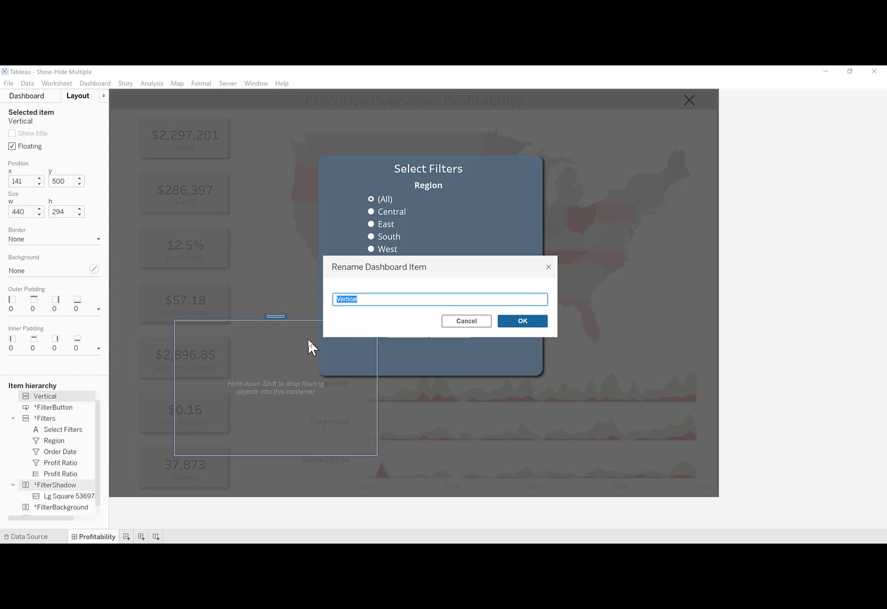
{"action": "type", "text": "****"}
{"action": "left_click", "coordinate": [529, 322]}
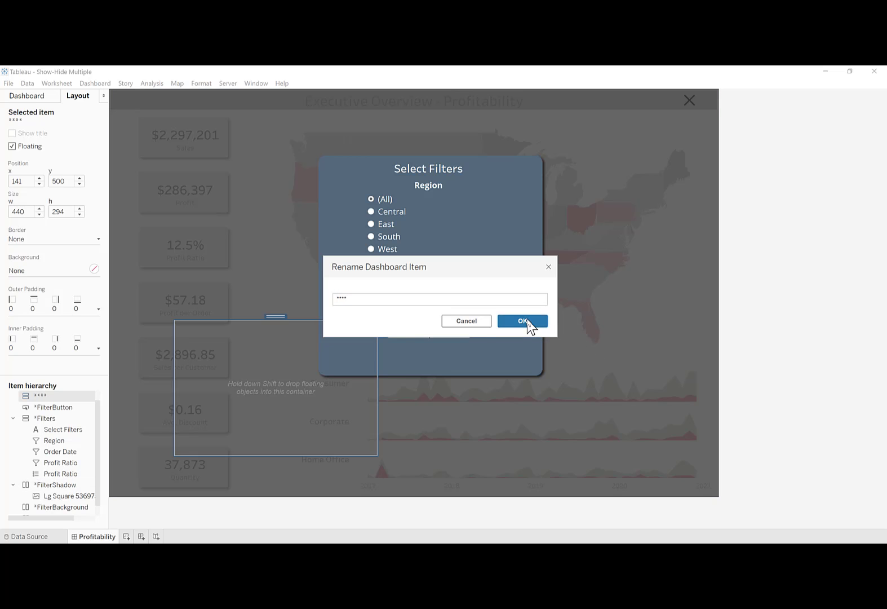
Add a show/hide button for the **** container and move it into the *Filters container below the Profit Ratio legend.
{"action": "left_click", "coordinate": [382, 333]}
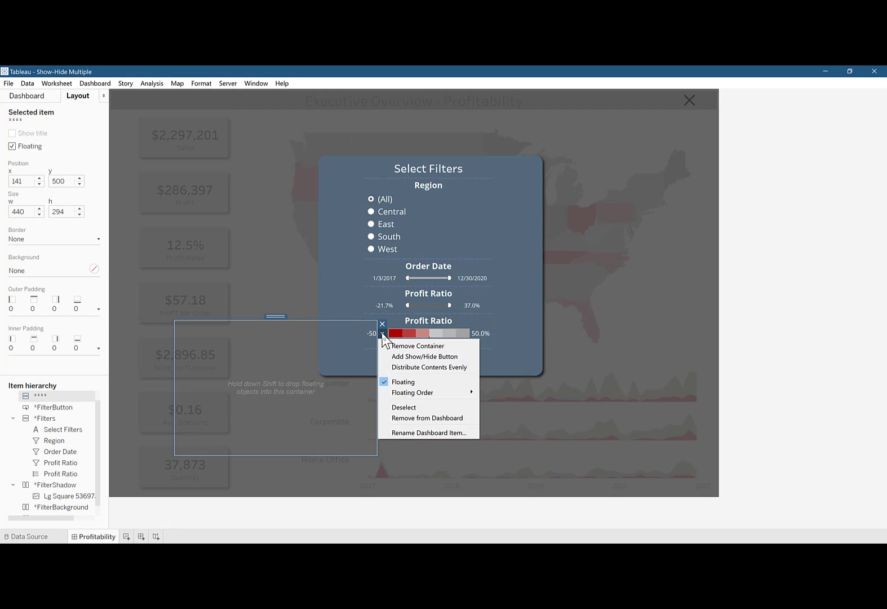
{"action": "left_click", "coordinate": [410, 353]}
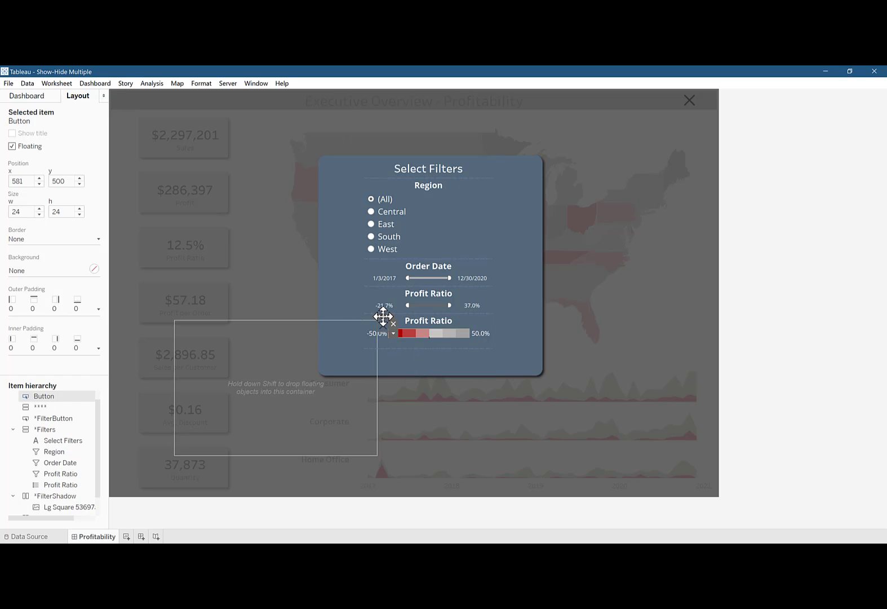
{"action": "left_click_drag", "start_coordinate": [384, 317], "coordinate": [399, 352]}
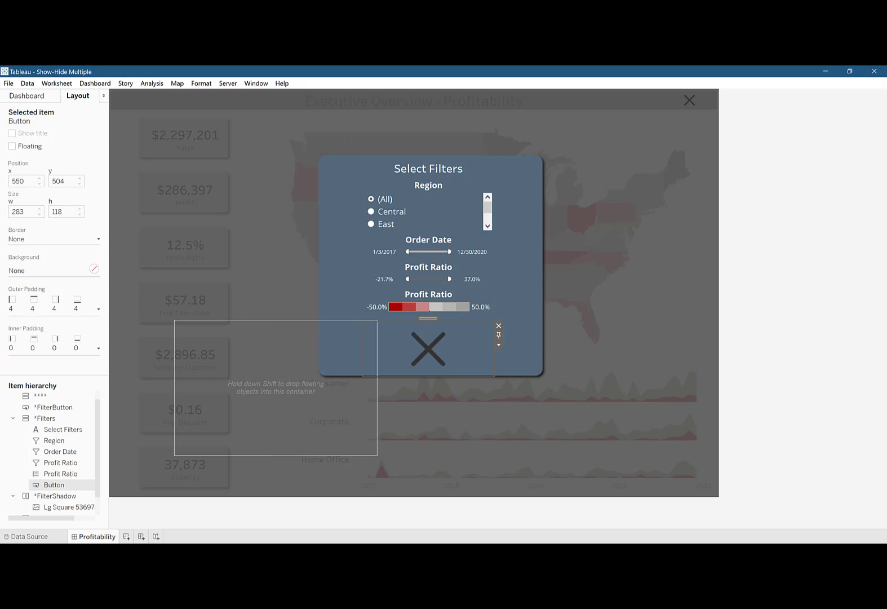
Give the new button in *Filters the Item Shown image Apply_1.png and the tooltip "Apply filters".
{"action": "left_click", "coordinate": [498, 346]}
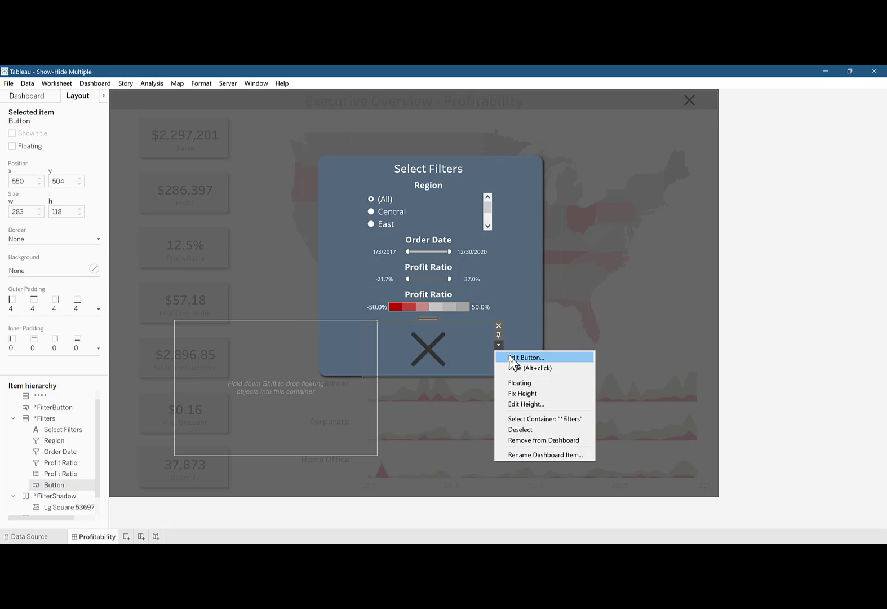
{"action": "left_click", "coordinate": [510, 358]}
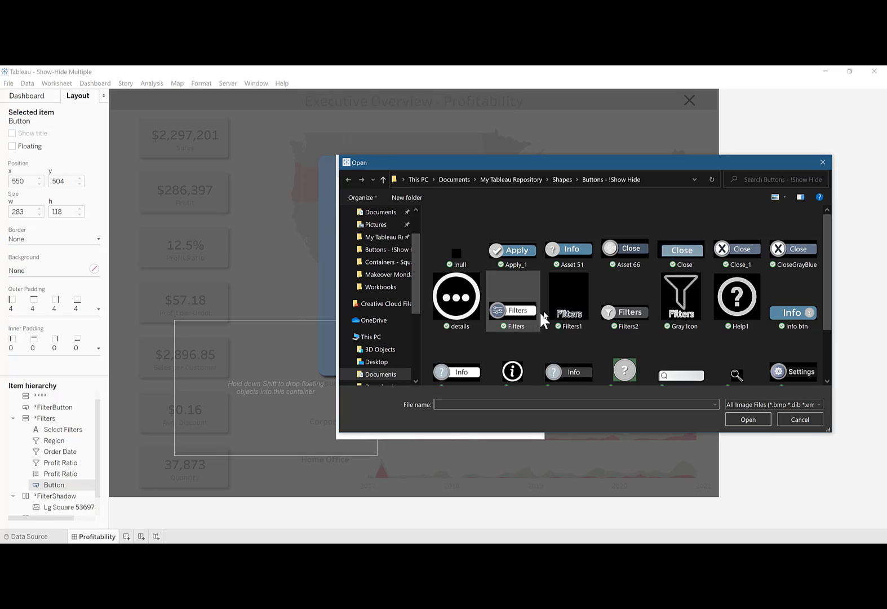
{"action": "double_click", "coordinate": [506, 243]}
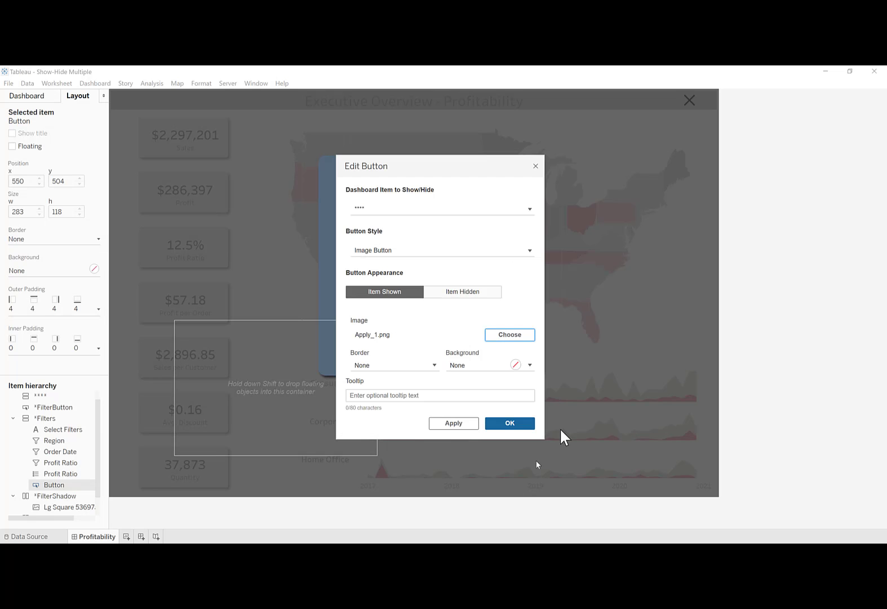
{"action": "left_click", "coordinate": [430, 395]}
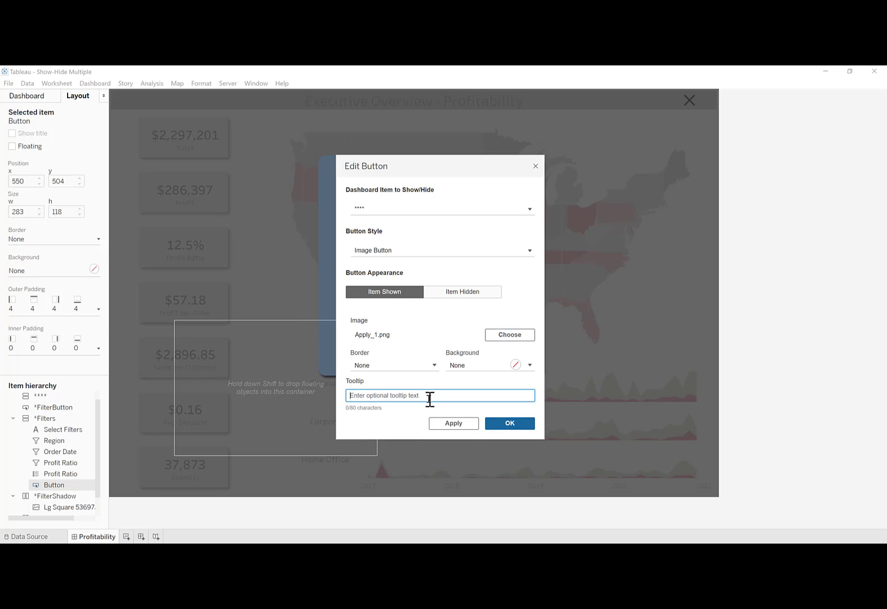
{"action": "type", "text": "Apply filters"}
{"action": "left_click", "coordinate": [512, 424]}
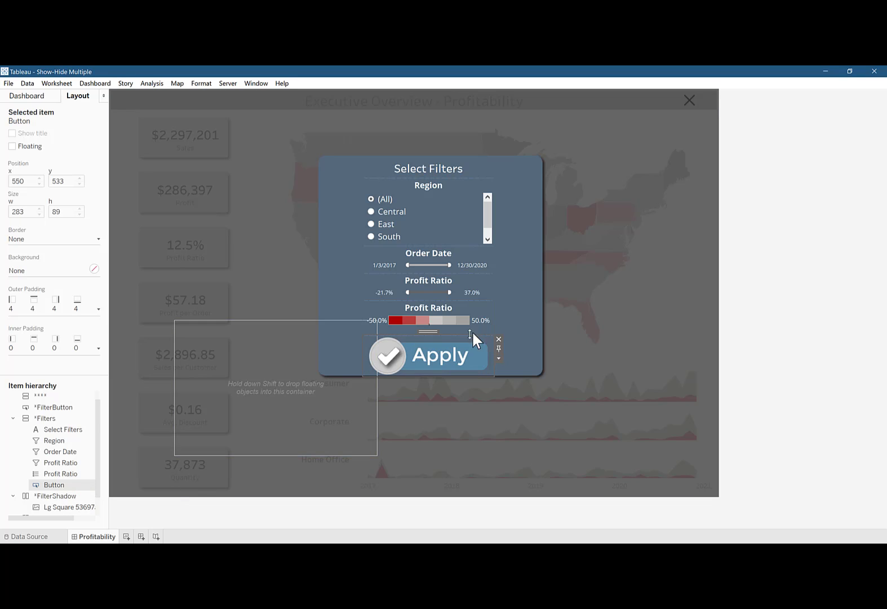
Adjust the spacing above the Apply button and set the button's height to 50 pixels.
{"action": "mouse_move", "coordinate": [470, 331]}
{"action": "left_mouse_down"}
{"action": "mouse_move", "coordinate": [470, 350]}
{"action": "mouse_move", "coordinate": [471, 339]}
{"action": "left_mouse_up"}
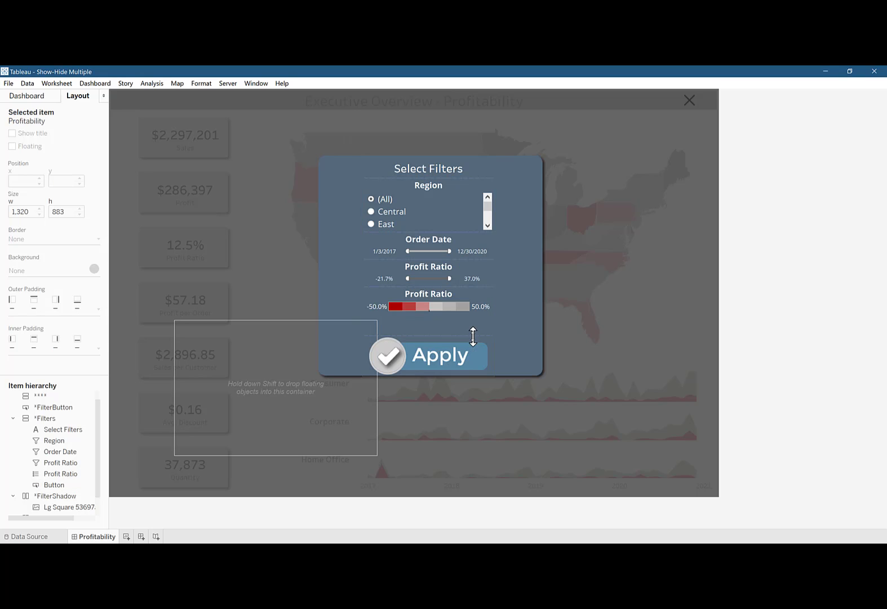
{"action": "left_click", "coordinate": [487, 352]}
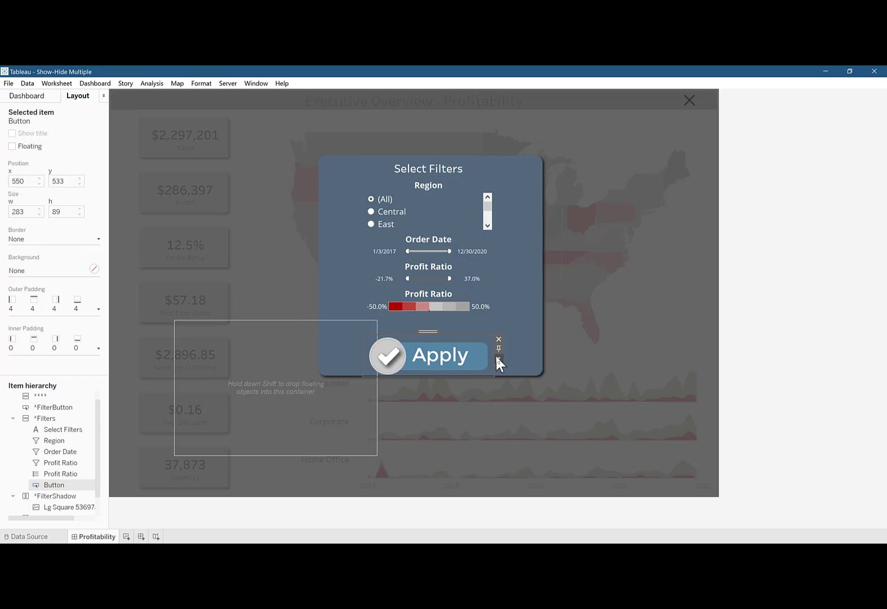
{"action": "left_click", "coordinate": [499, 359]}
{"action": "left_click", "coordinate": [525, 417]}
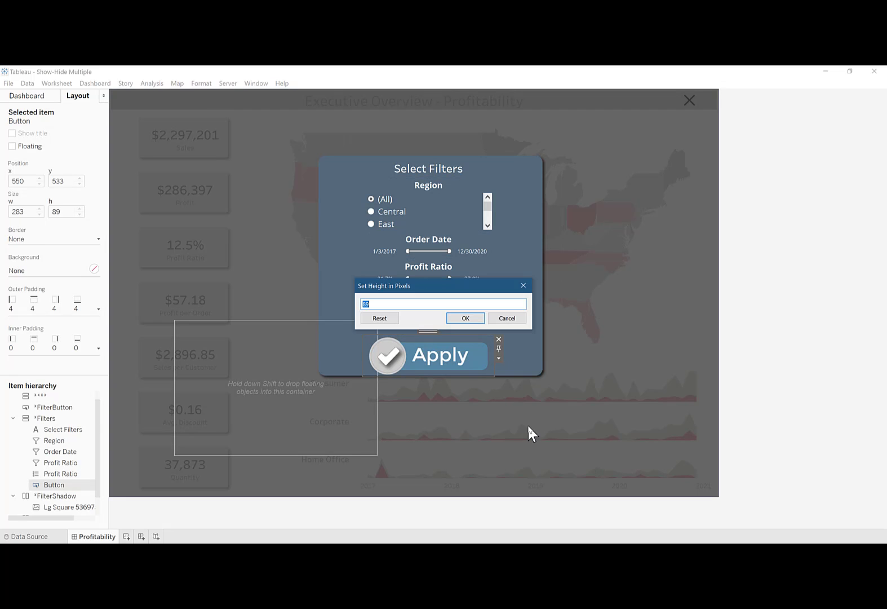
{"action": "type", "text": "50"}
{"action": "key", "text": "Return"}
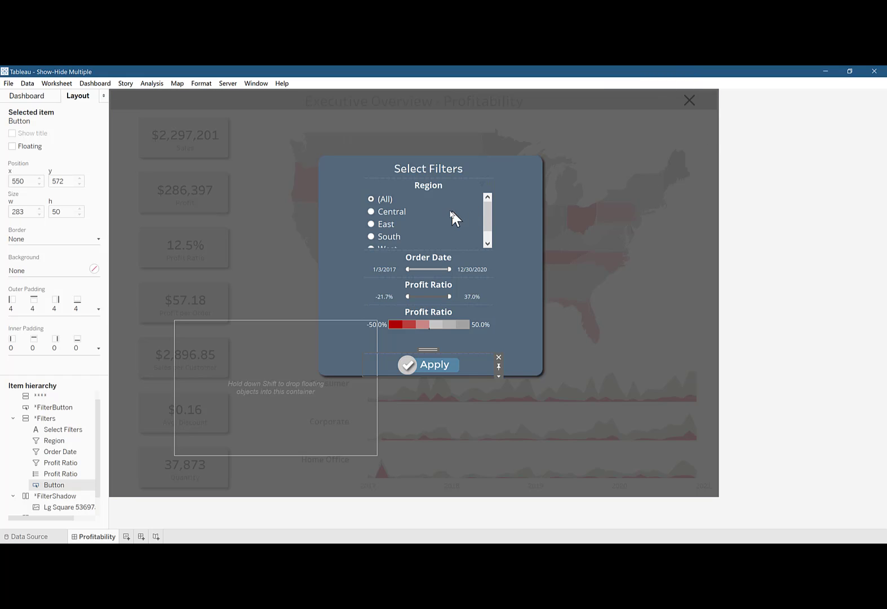
Release the fixed height of the Profit Ratio color legend inside the *Filters container.
{"action": "left_click", "coordinate": [435, 186]}
{"action": "double_click", "coordinate": [428, 172]}
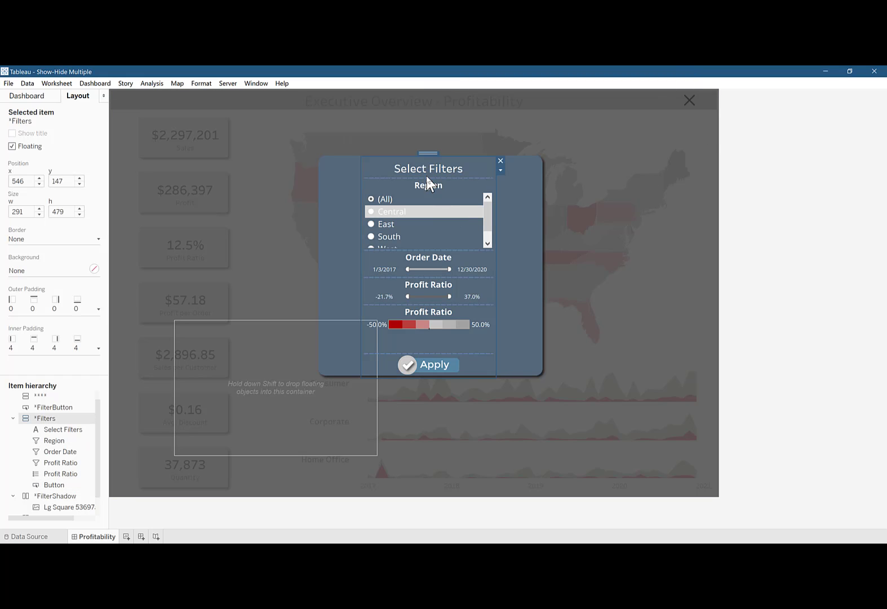
{"action": "left_click", "coordinate": [462, 339]}
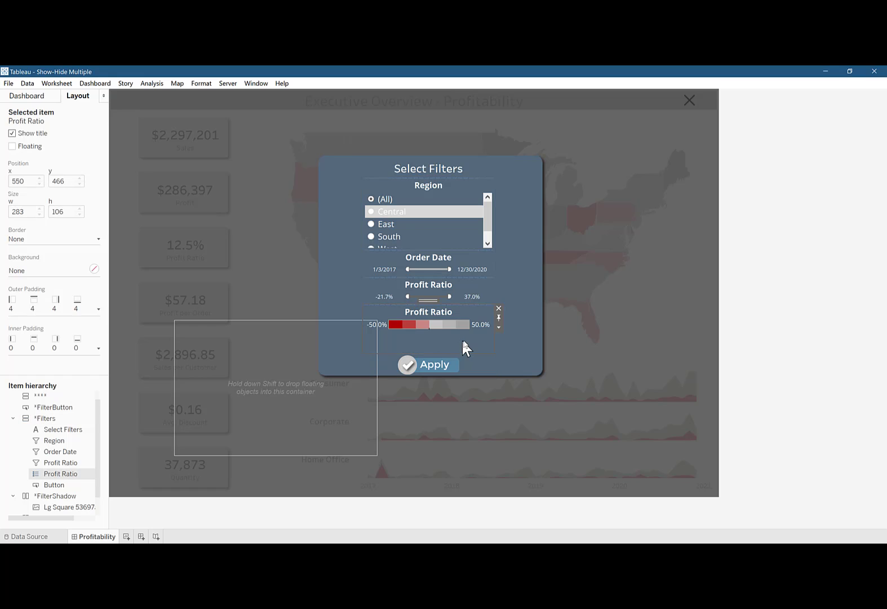
{"action": "left_click", "coordinate": [499, 318]}
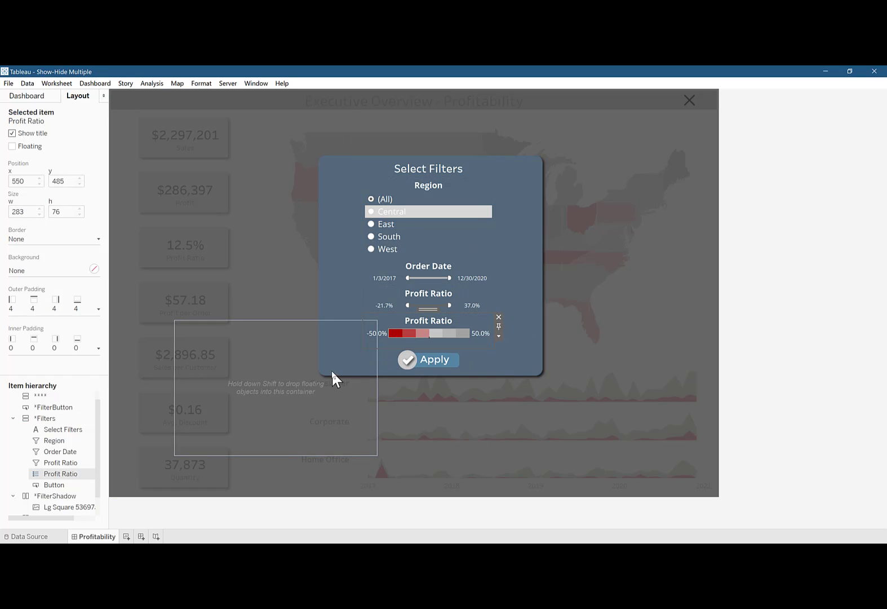
Rename the new button in the *Filters container as *Apply.
{"action": "left_click", "coordinate": [56, 485]}
{"action": "right_click", "coordinate": [65, 486]}
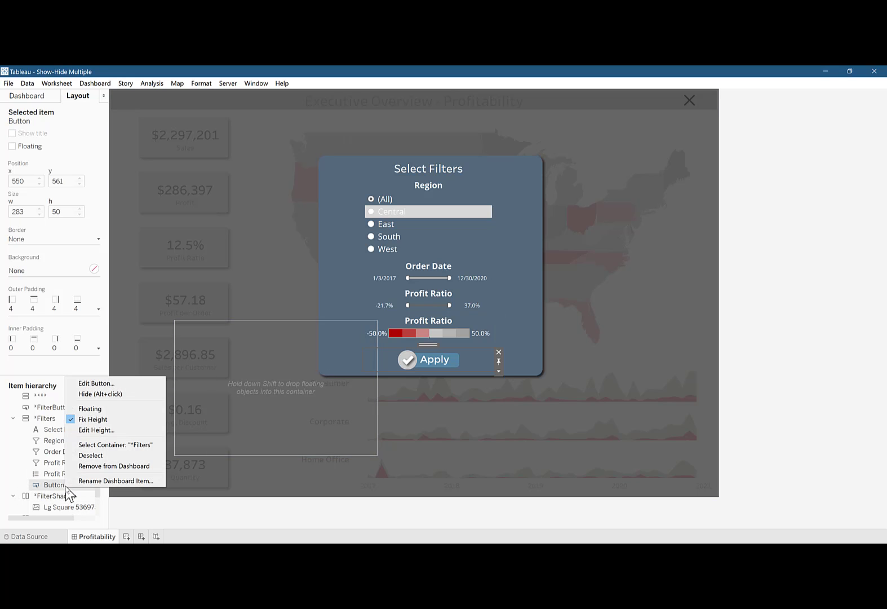
{"action": "left_click", "coordinate": [101, 480]}
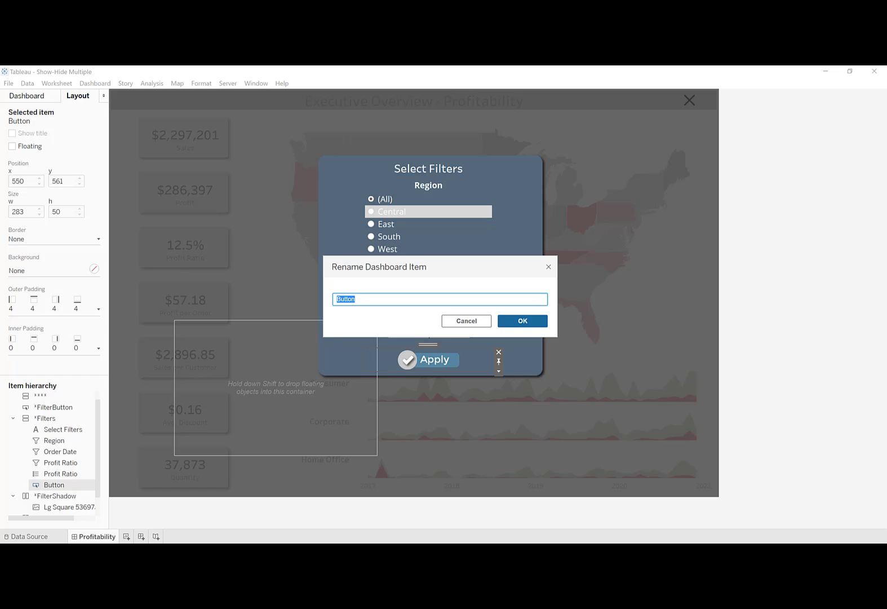
{"action": "type", "text": "*Apply"}
{"action": "left_click", "coordinate": [521, 322]}
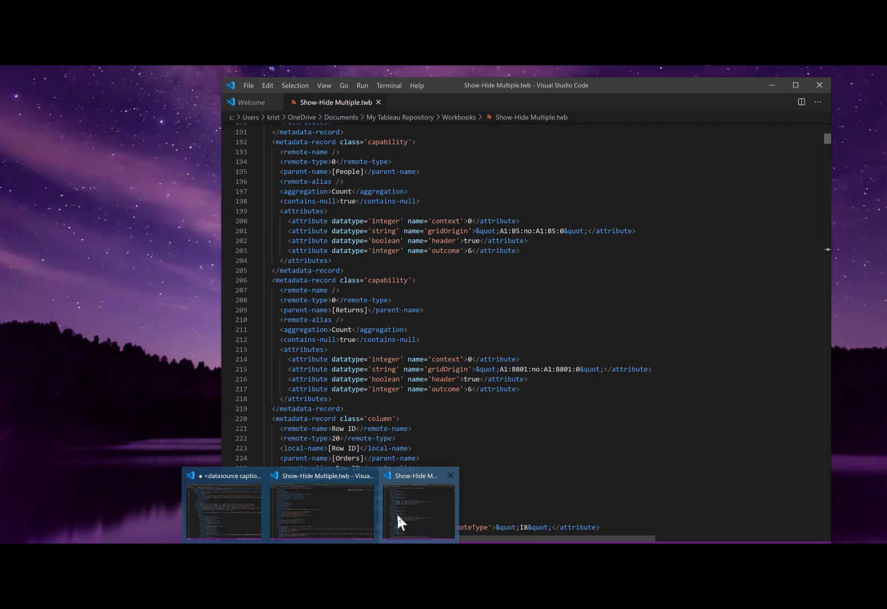
Switch to Show-Hide Multiple.twb in Visual Studio Code, maximize the window and find "*apply" in the code.
{"action": "left_click", "coordinate": [396, 513]}
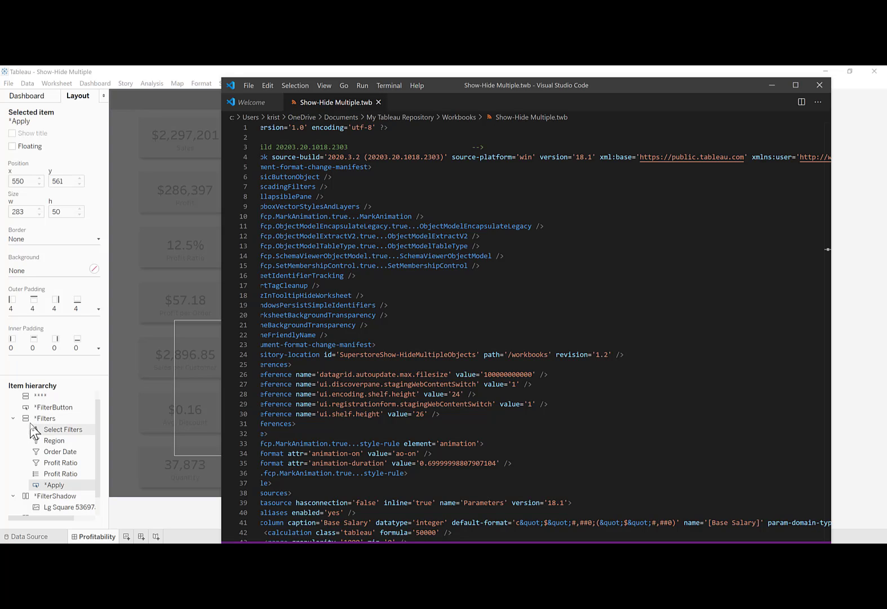
{"action": "double_click", "coordinate": [720, 86]}
{"action": "left_click", "coordinate": [458, 320]}
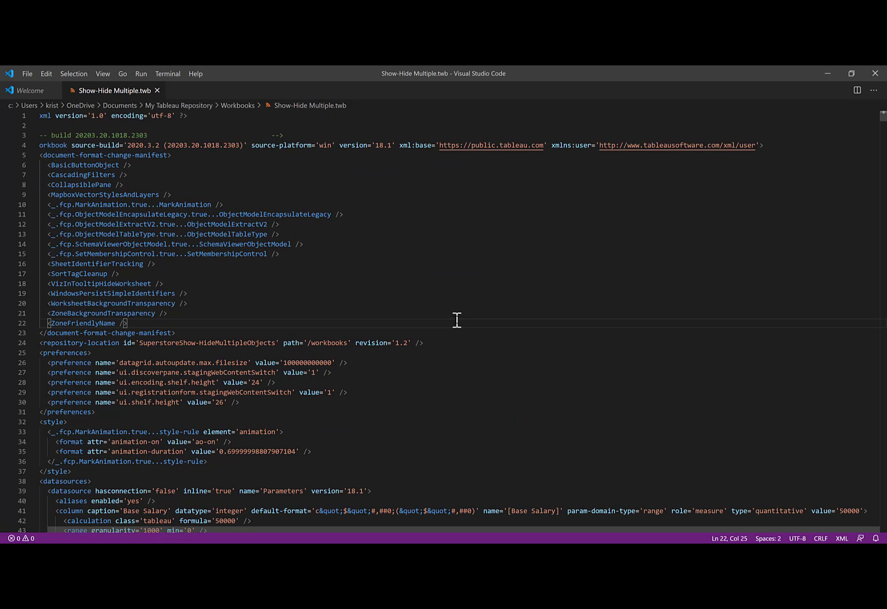
{"action": "key", "text": "ctrl+a"}
{"action": "key", "text": "ctrl+f"}
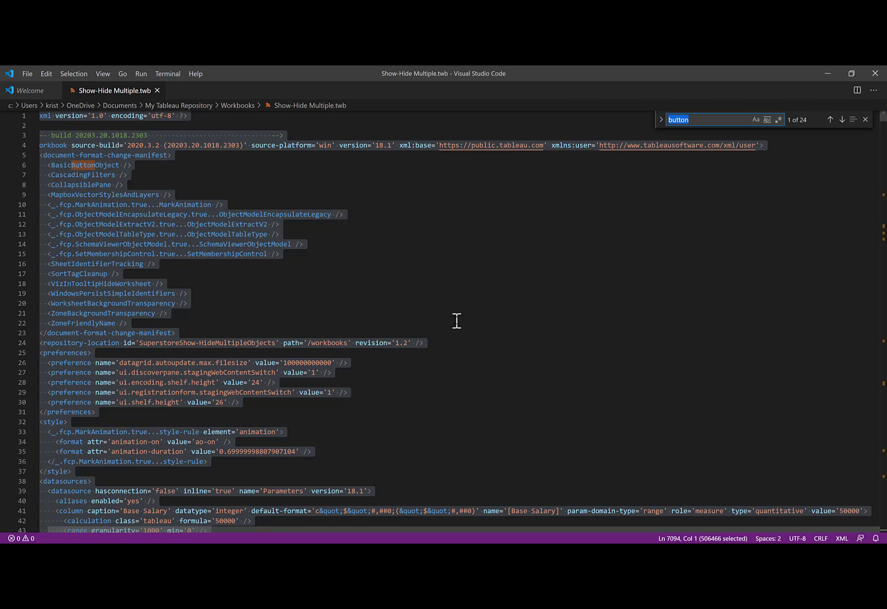
{"action": "type", "text": "*apply"}
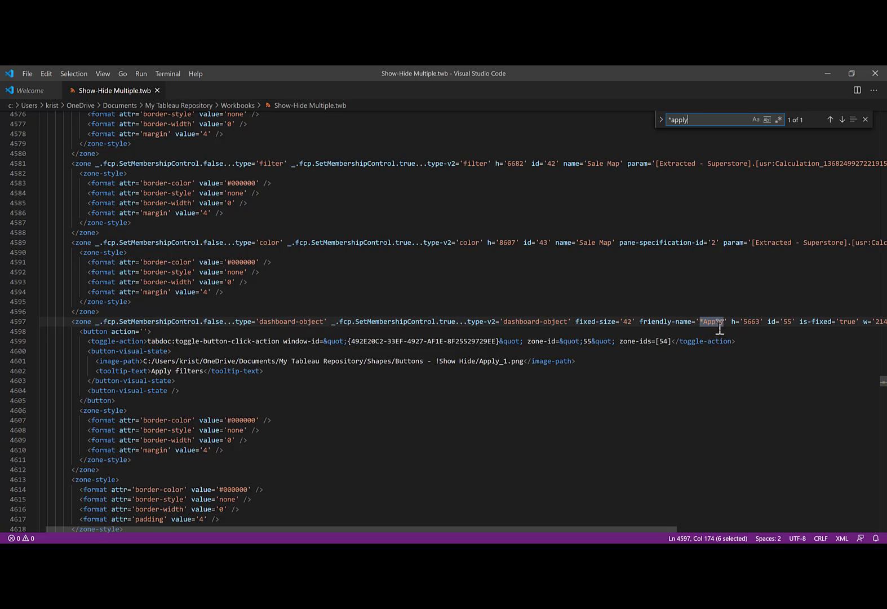
Set the zone-ids in the *Apply button's toggle-action to [37,49,50] and save the file.
{"action": "left_click_drag", "start_coordinate": [780, 321], "coordinate": [793, 322]}
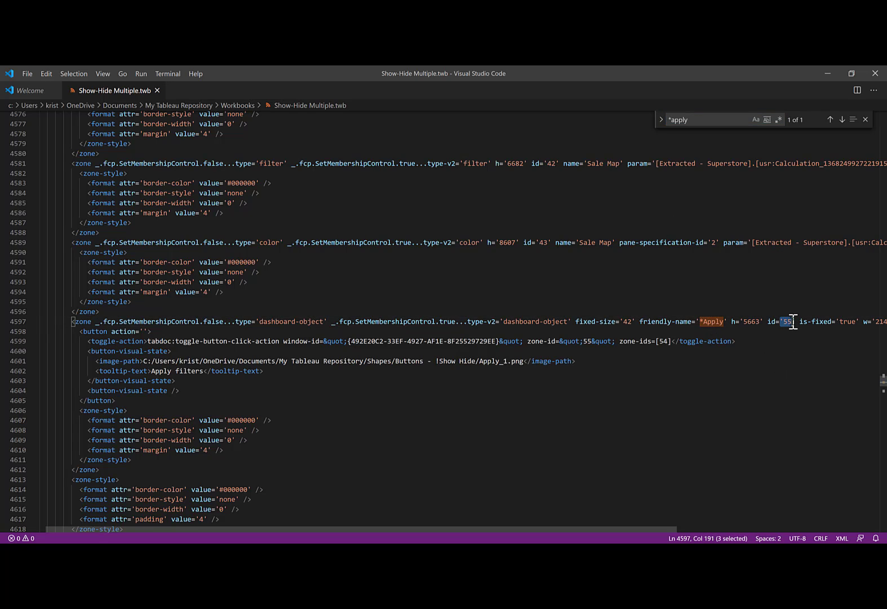
{"action": "left_click_drag", "start_coordinate": [657, 340], "coordinate": [670, 341]}
{"action": "left_click", "coordinate": [669, 341]}
{"action": "key", "text": "BackSpace"}
{"action": "key", "text": "BackSpace"}
{"action": "type", "text": "37"}
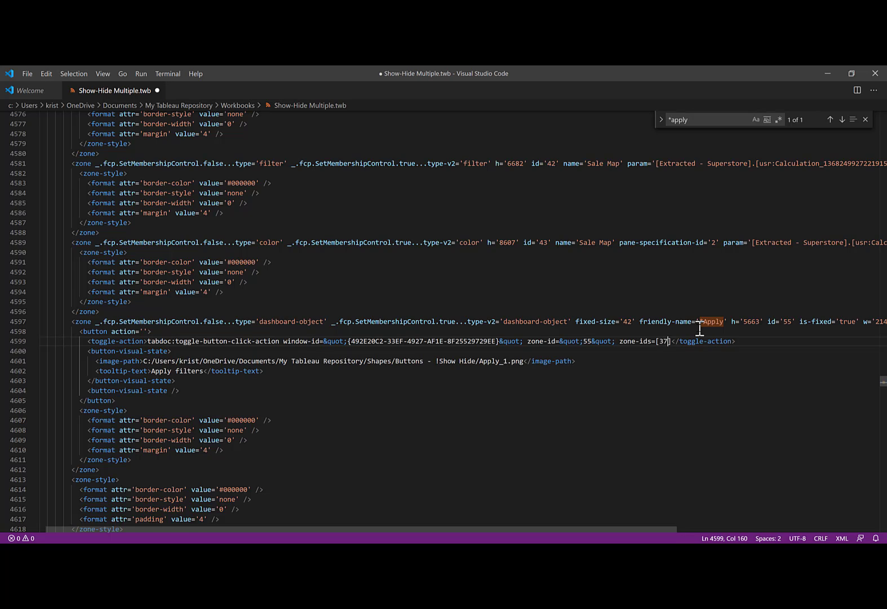
{"action": "type", "text": ",49,50"}
{"action": "key", "text": "ctrl+s"}
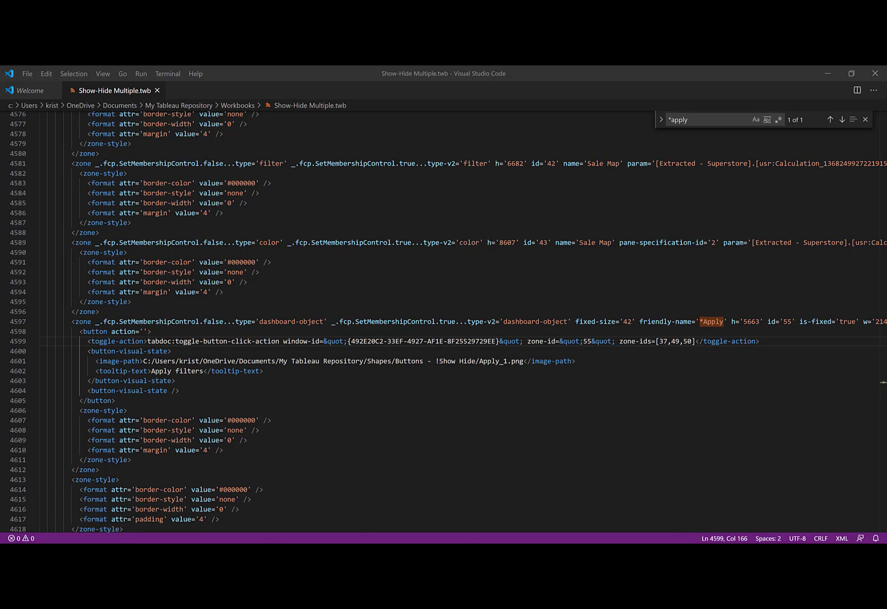
Switch back to Tableau and reopen Show-Hide Multiple.twb from the recent workbooks.
{"action": "mouse_move", "coordinate": [244, 550]}
{"action": "left_click", "coordinate": [293, 507]}
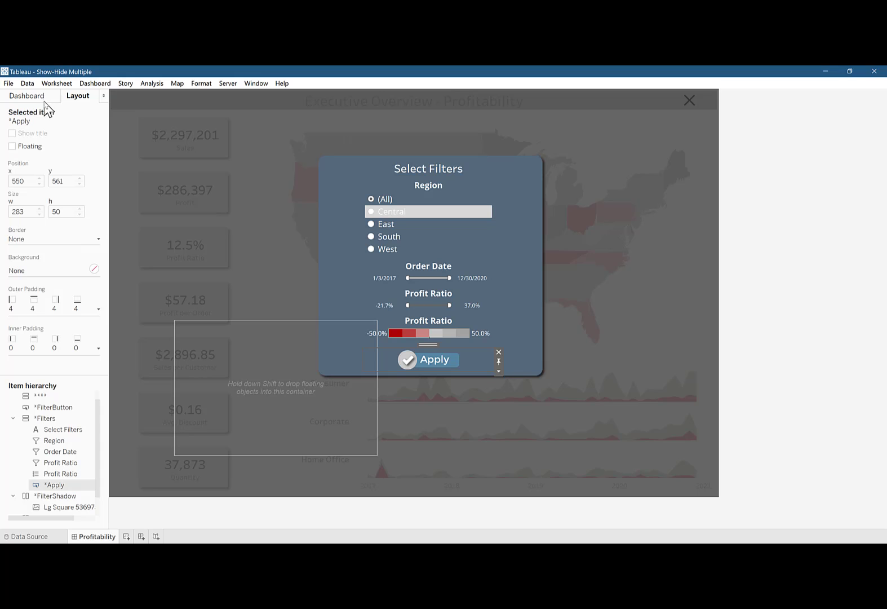
{"action": "left_click", "coordinate": [9, 83]}
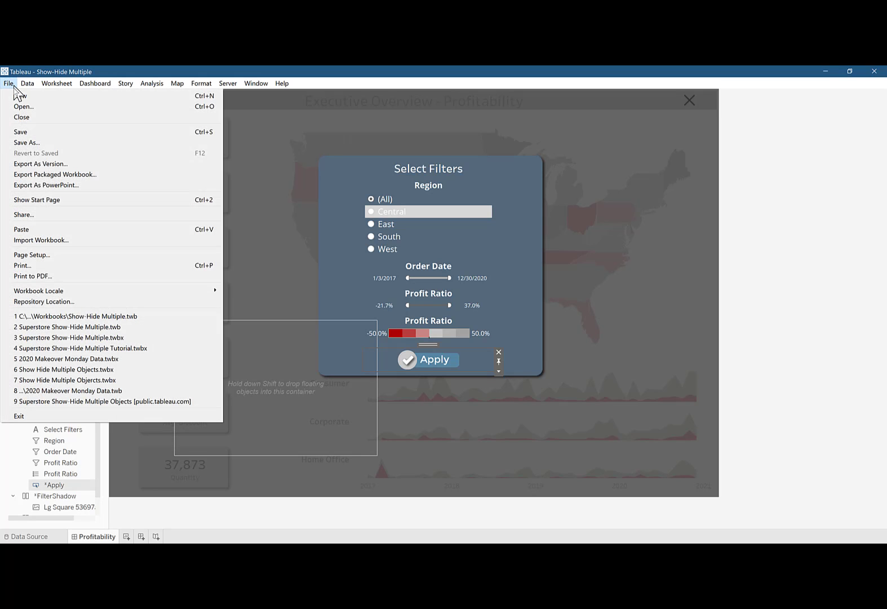
{"action": "left_click", "coordinate": [112, 316]}
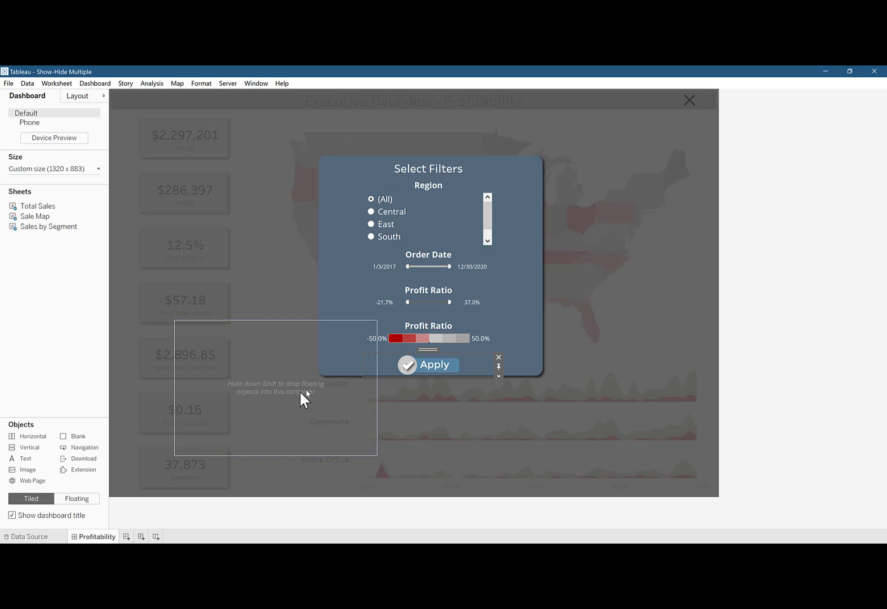
Test the Apply button and the header's Filters button by hiding and showing the filter panel.
{"action": "left_click", "coordinate": [439, 367]}
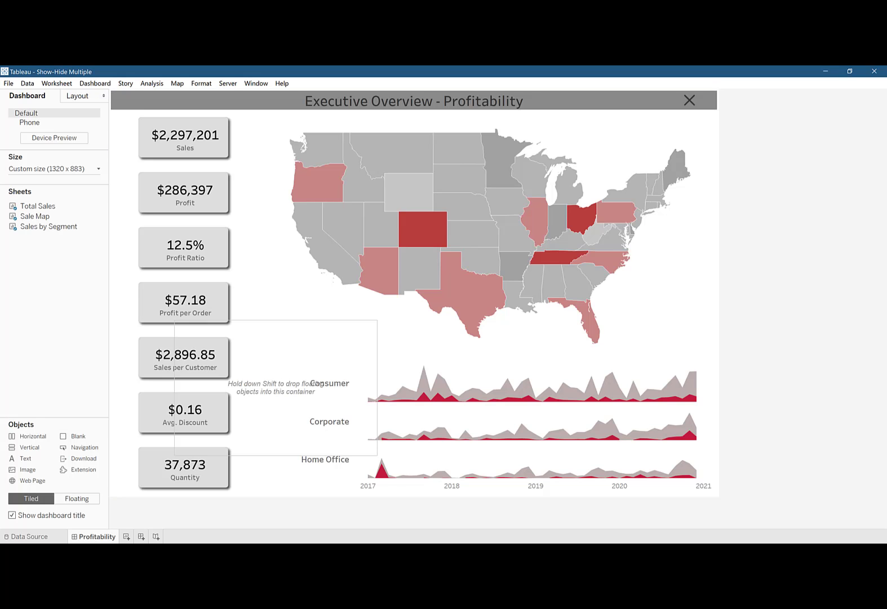
{"action": "left_click", "coordinate": [689, 103]}
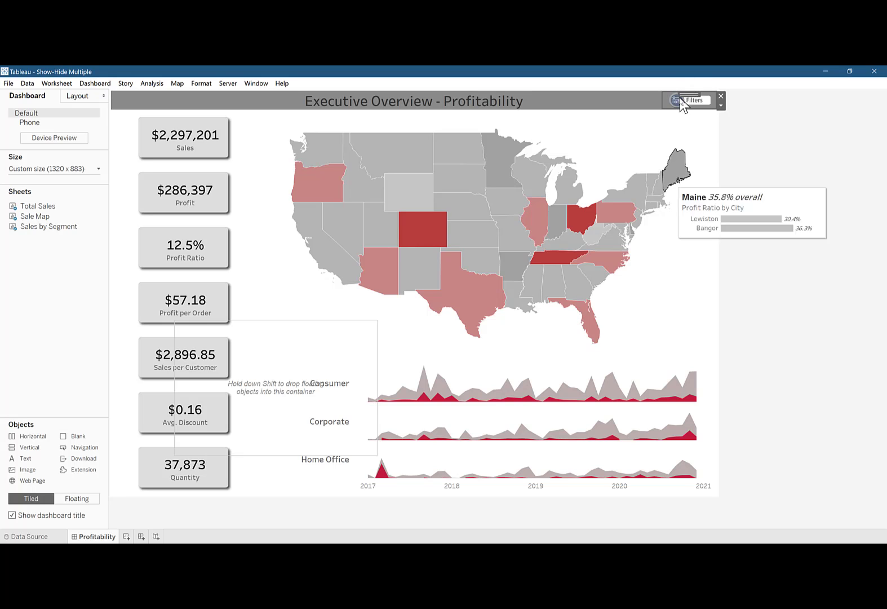
{"action": "left_click", "coordinate": [682, 106], "text": "alt"}
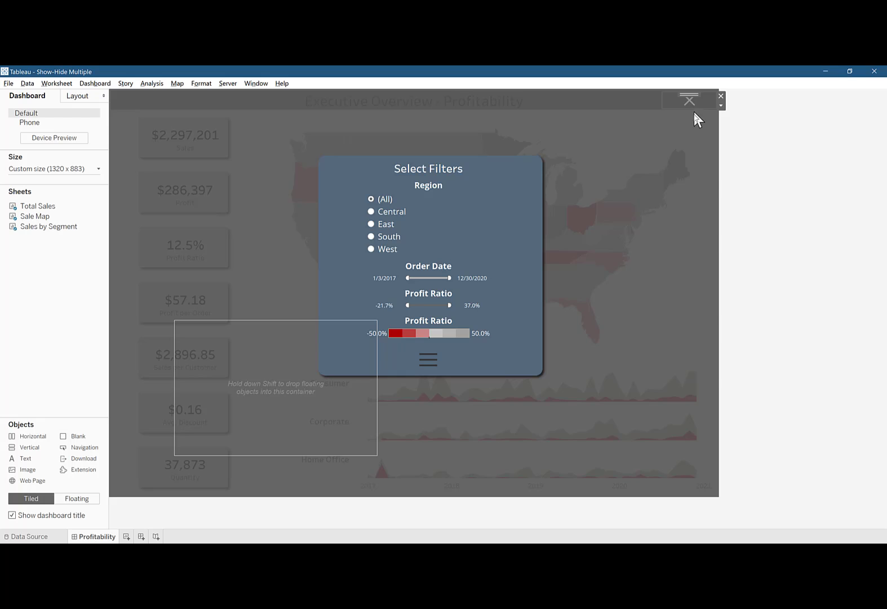
{"action": "left_click", "coordinate": [690, 106], "text": "alt"}
{"action": "left_click", "coordinate": [688, 107], "text": "alt"}
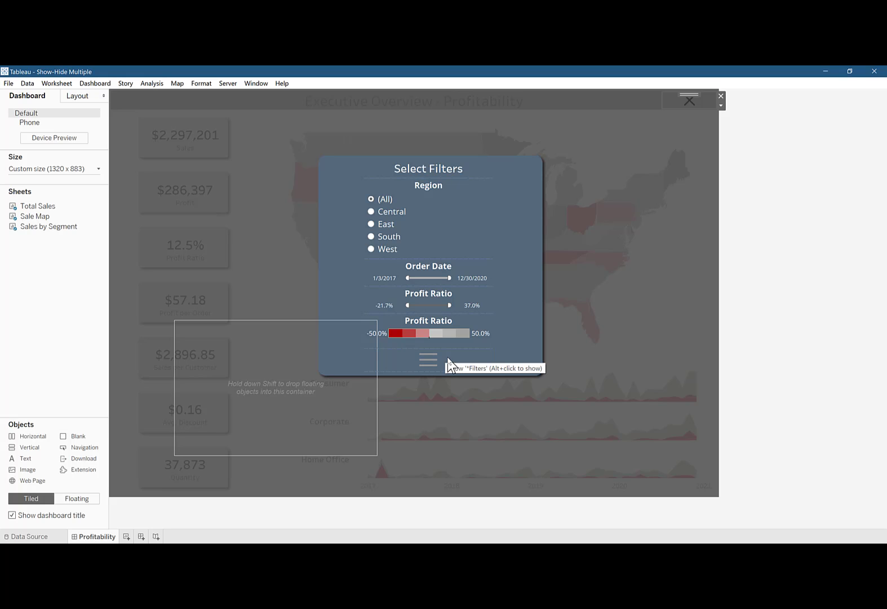
Delete the empty floating **** container from the dashboard.
{"action": "left_click", "coordinate": [429, 360]}
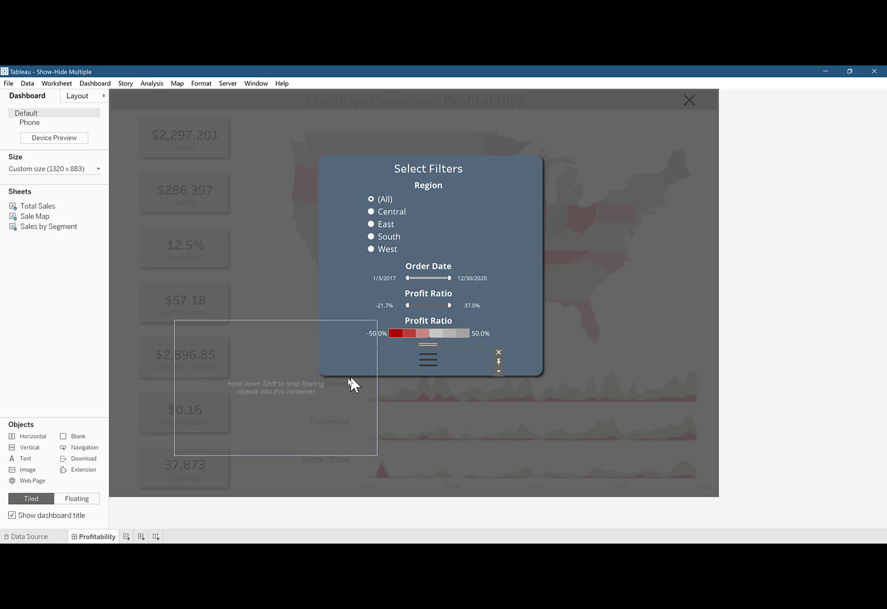
{"action": "left_click", "coordinate": [288, 321]}
{"action": "left_click", "coordinate": [382, 324]}
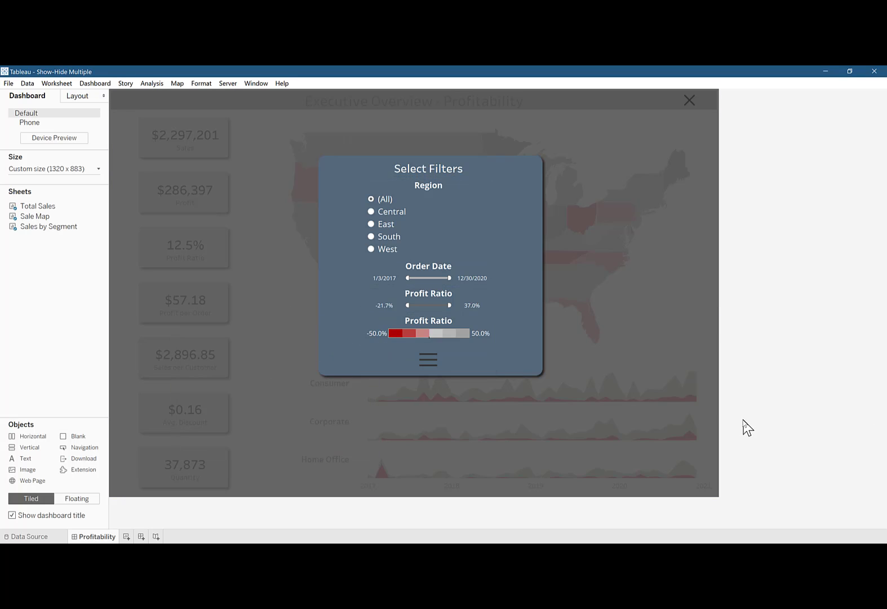
Retest the filter panel's inner button and the header button with the **** container gone.
{"action": "left_click_drag", "start_coordinate": [426, 358], "coordinate": [426, 358]}
{"action": "left_click", "coordinate": [429, 364]}
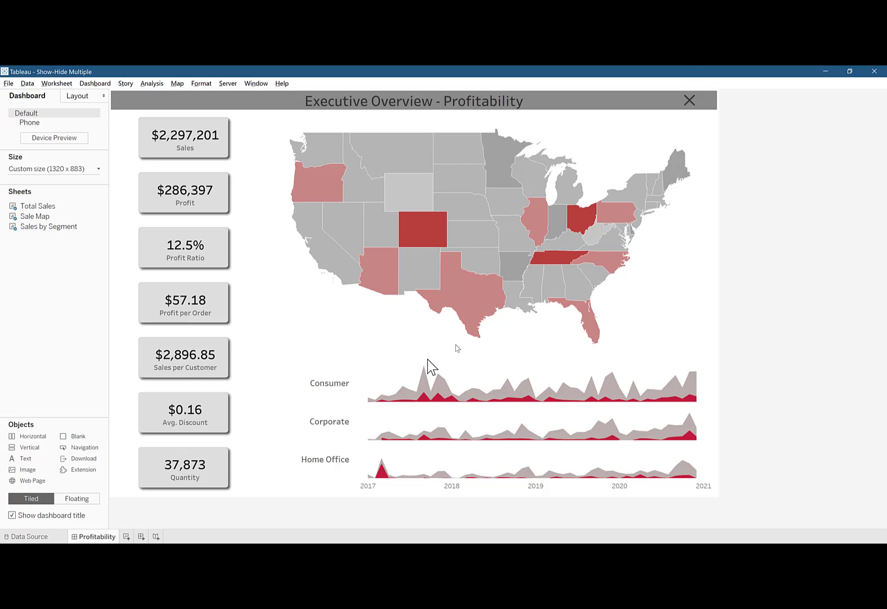
{"action": "left_click", "coordinate": [698, 103]}
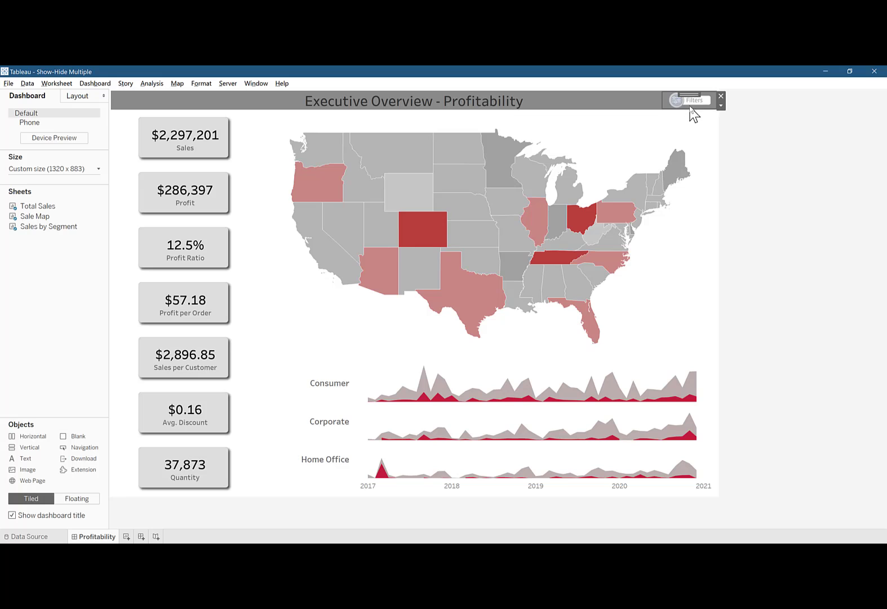
{"action": "left_click", "coordinate": [692, 103]}
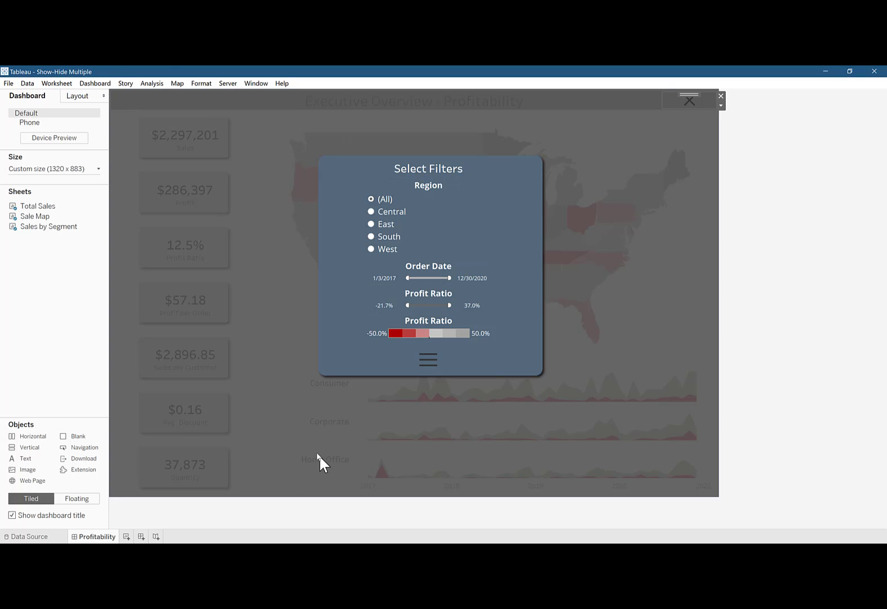
Save the workbook with Save As and find "*apply" in Show-Hide Multiple.twb in Visual Studio Code.
{"action": "left_click", "coordinate": [9, 83]}
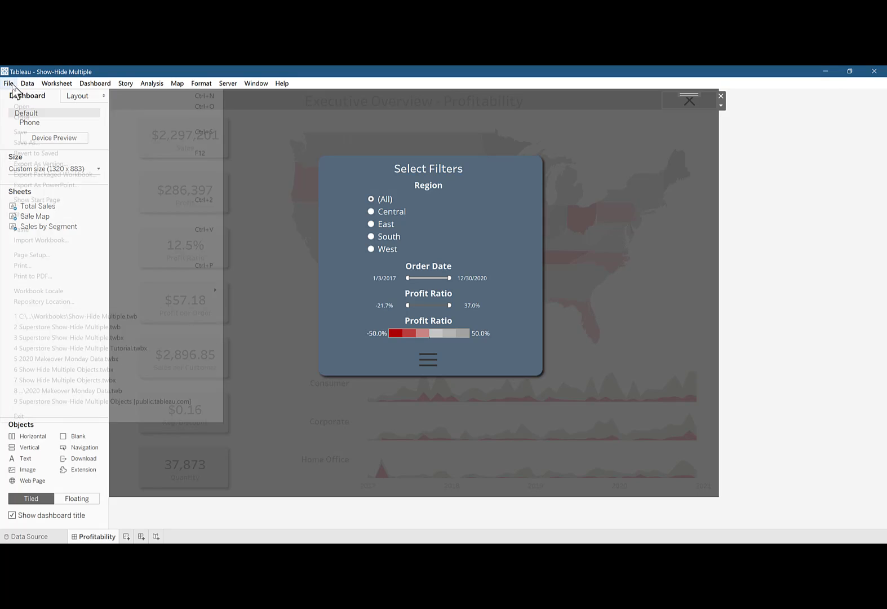
{"action": "left_click", "coordinate": [36, 142]}
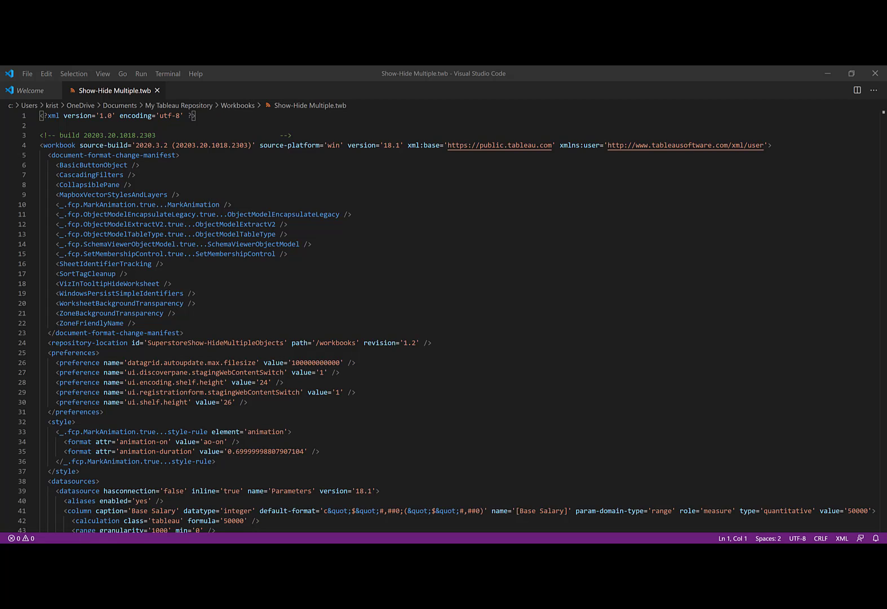
{"action": "left_click", "coordinate": [799, 345]}
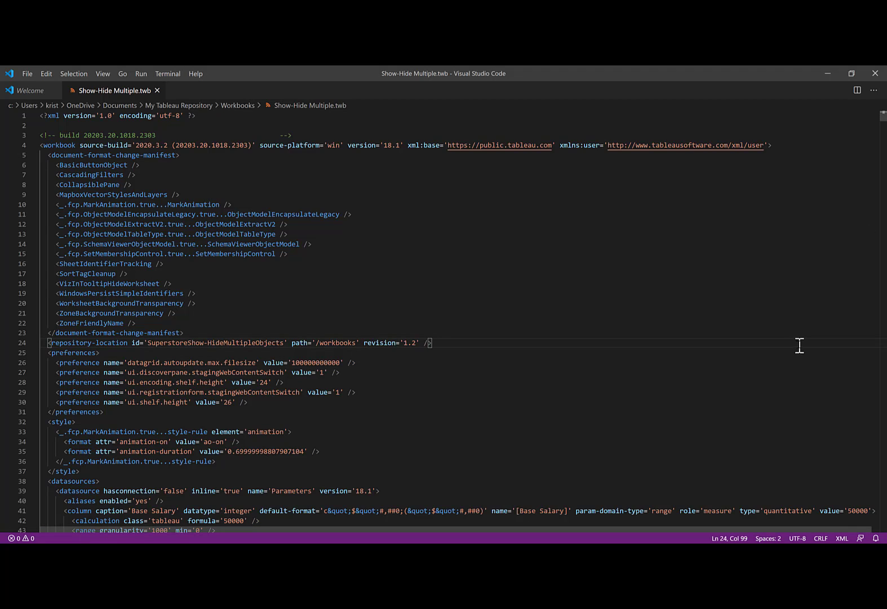
{"action": "key", "text": "ctrl+a"}
{"action": "key", "text": "ctrl+f"}
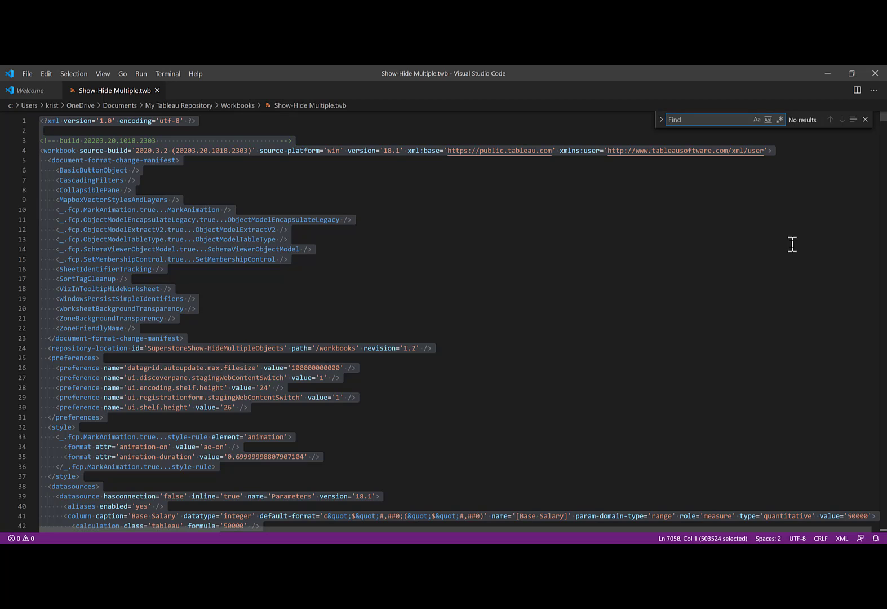
{"action": "type", "text": "*"}
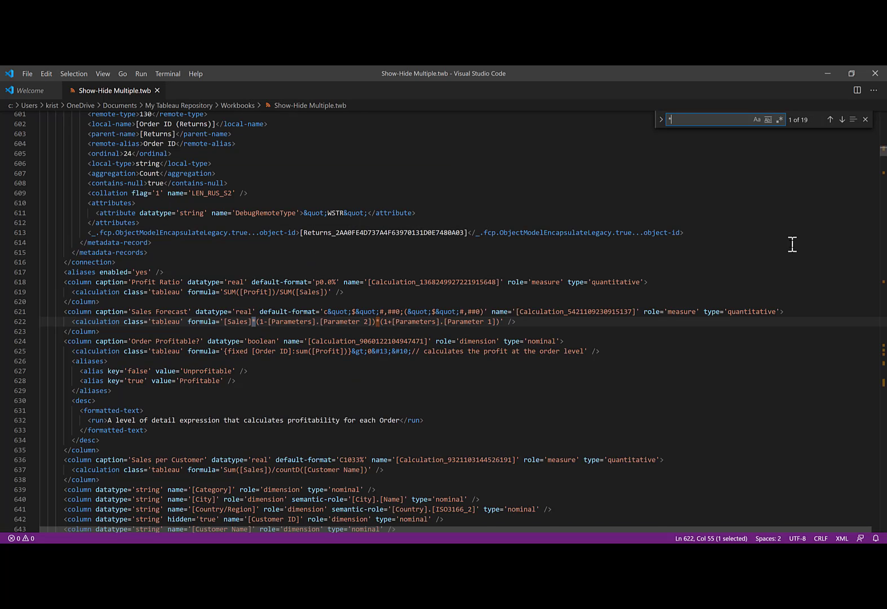
{"action": "type", "text": "apply"}
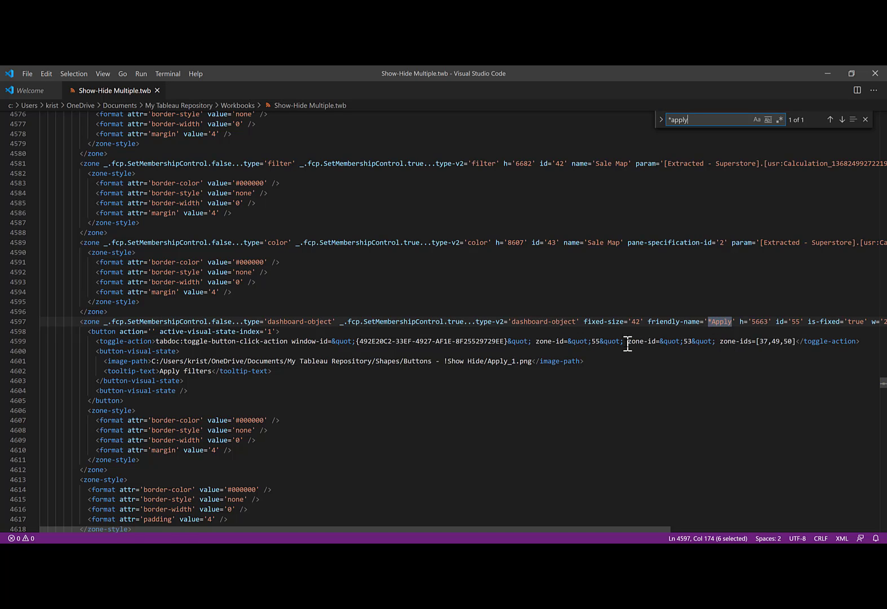
Delete the extra zone-id 53 from the *Apply button's toggle-action and check the remaining zone-id and zone-ids against the button's id.
{"action": "left_click_drag", "start_coordinate": [625, 342], "coordinate": [717, 341]}
{"action": "key", "text": "Delete"}
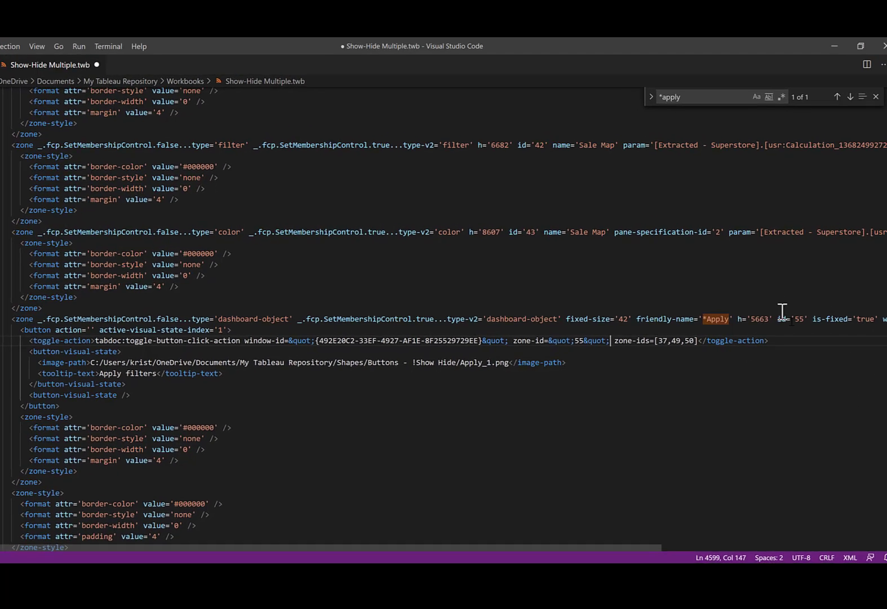
{"action": "double_click", "coordinate": [844, 286]}
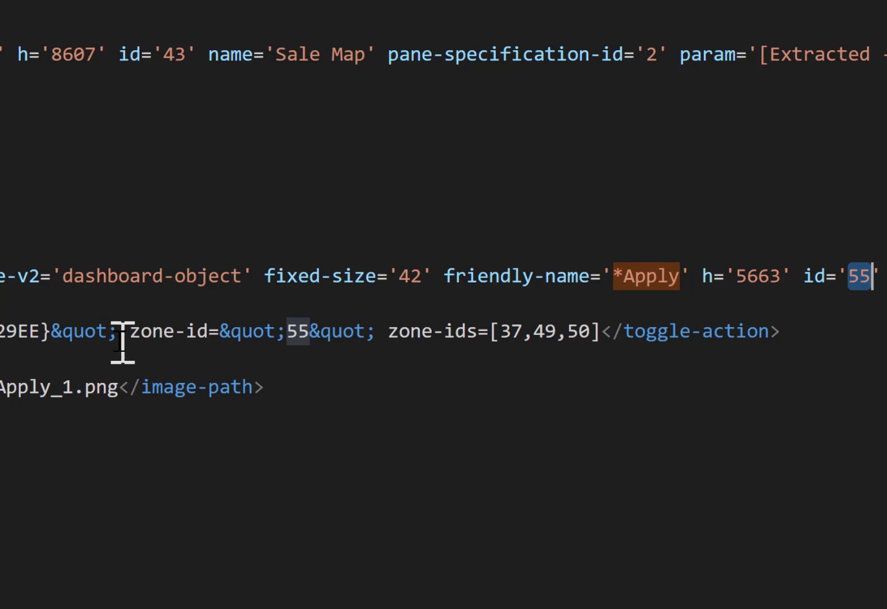
{"action": "left_click_drag", "start_coordinate": [120, 331], "coordinate": [317, 331]}
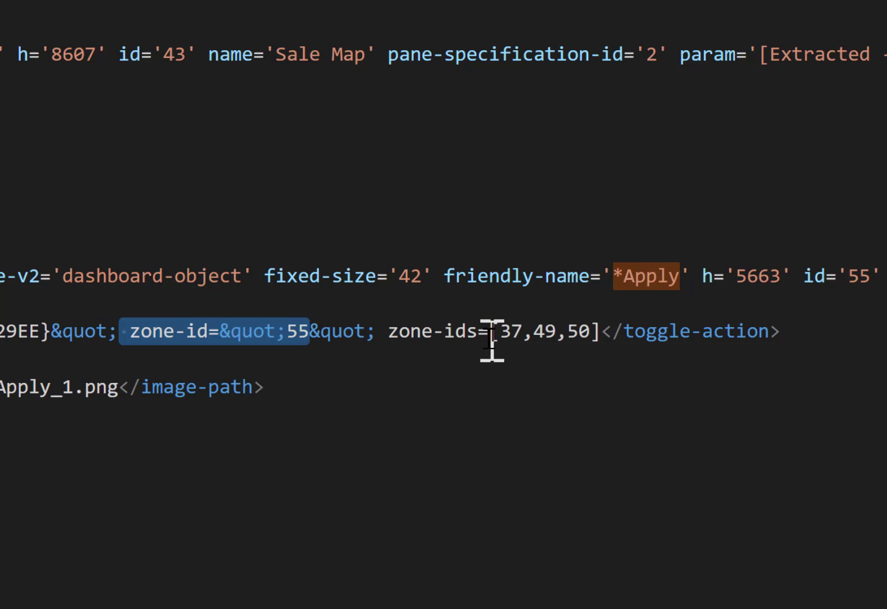
{"action": "left_click_drag", "start_coordinate": [490, 333], "coordinate": [611, 341]}
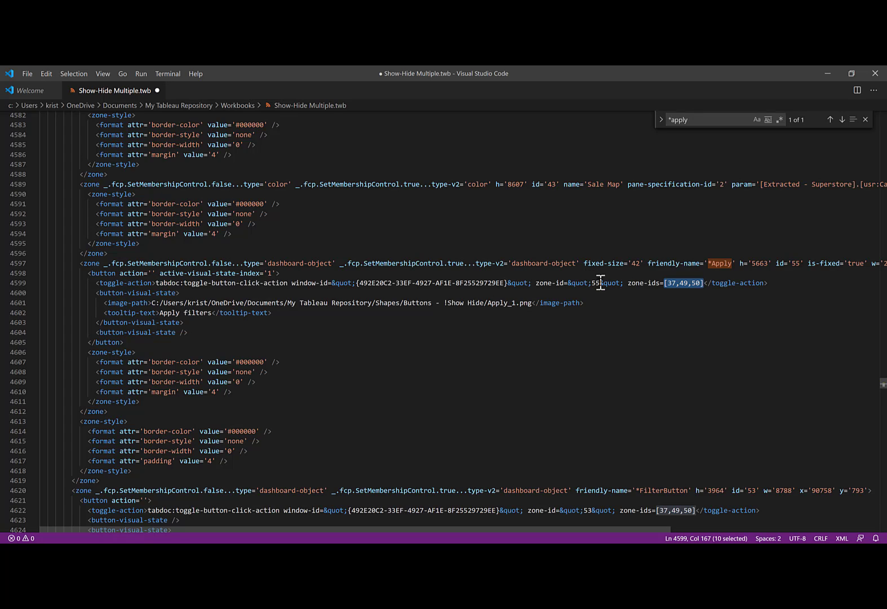
Duplicate the zone-id parameter in the *Apply button's toggle-action, set the copy to 53, and save the workbook file.
{"action": "left_click_drag", "start_coordinate": [623, 283], "coordinate": [536, 282]}
{"action": "key", "text": "ctrl+c"}
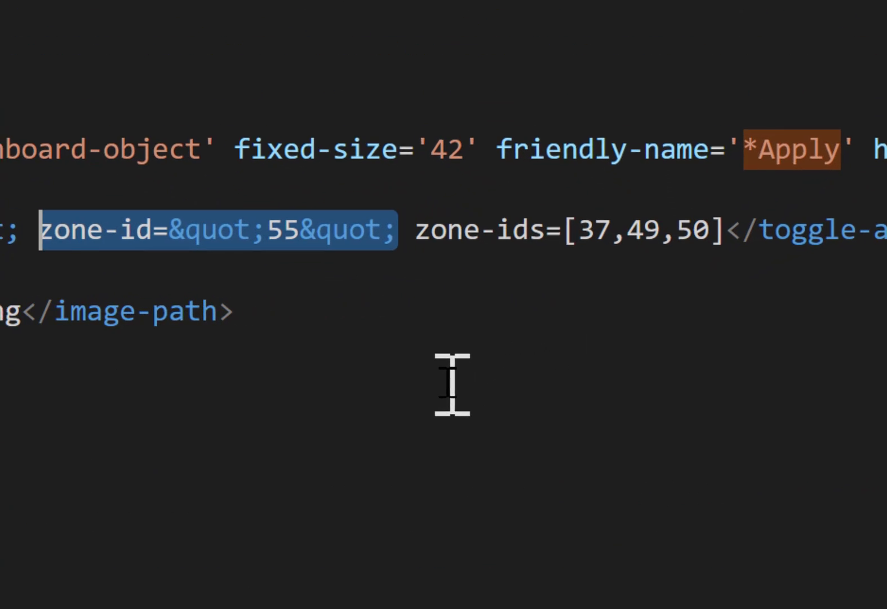
{"action": "left_click", "coordinate": [415, 243]}
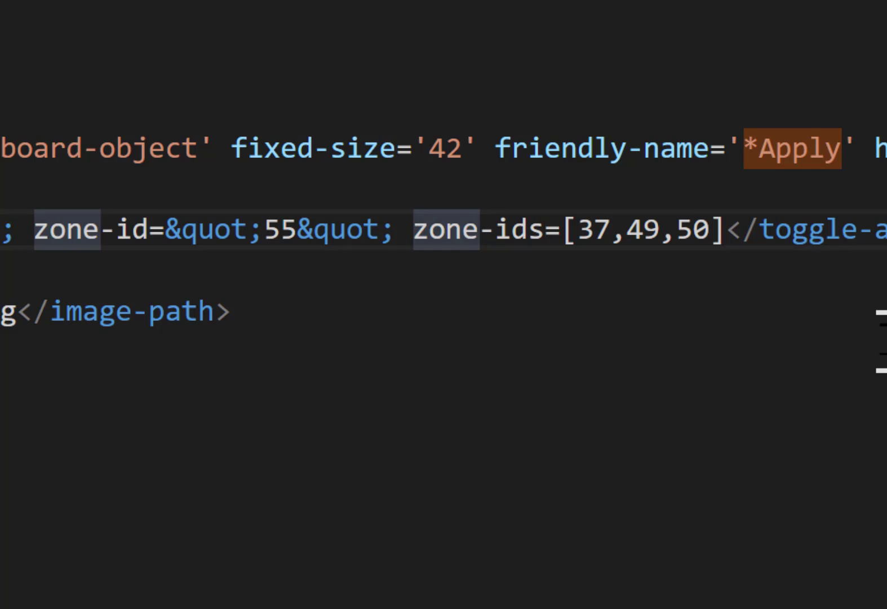
{"action": "key", "text": "ctrl+v"}
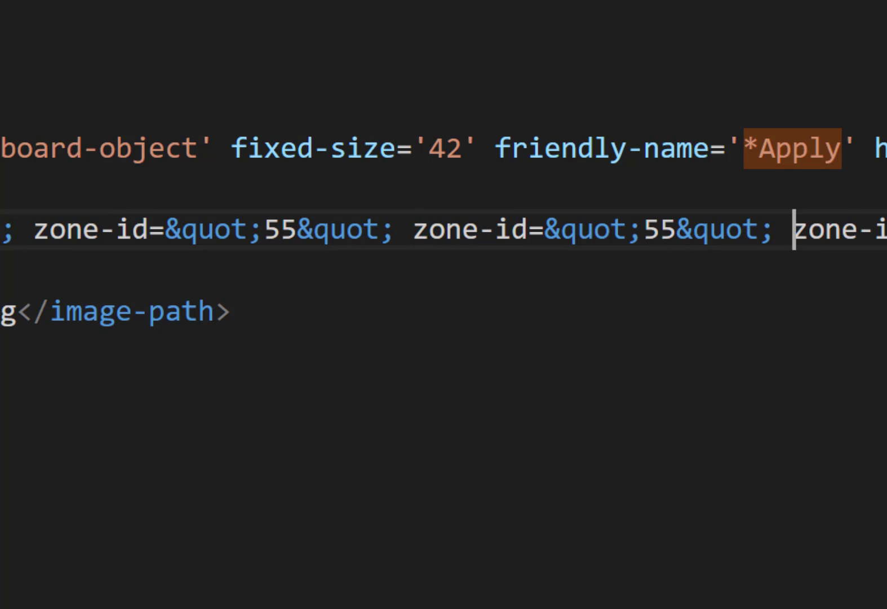
{"action": "double_click", "coordinate": [657, 229]}
{"action": "type", "text": "53"}
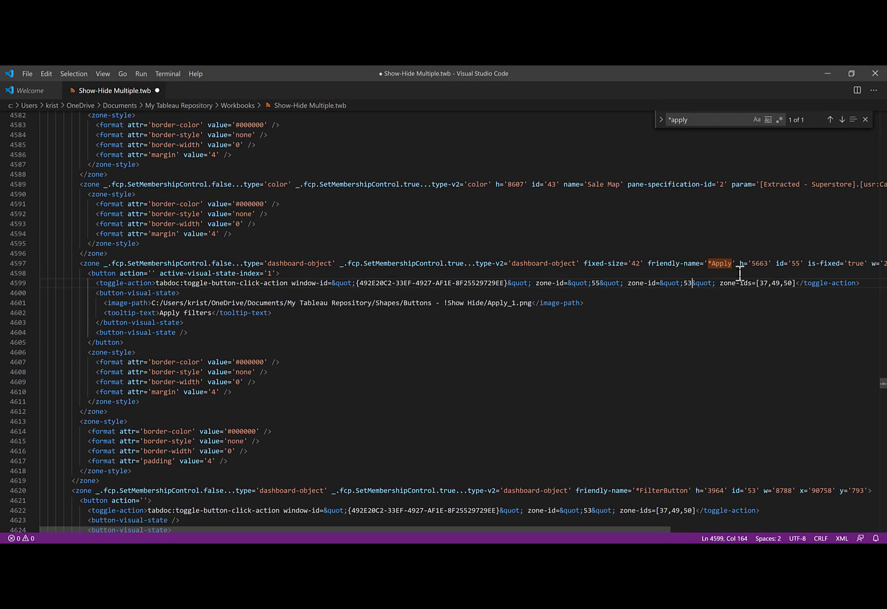
{"action": "key", "text": "ctrl+s"}
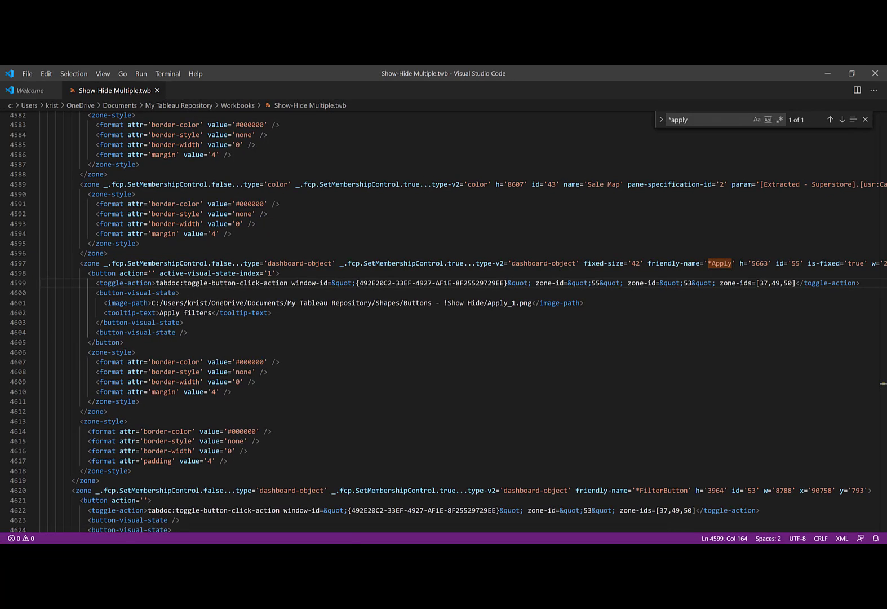
Switch to Tableau and test toggling the filter panel with both the in-panel button and the header Filters button.
{"action": "left_click", "coordinate": [371, 496]}
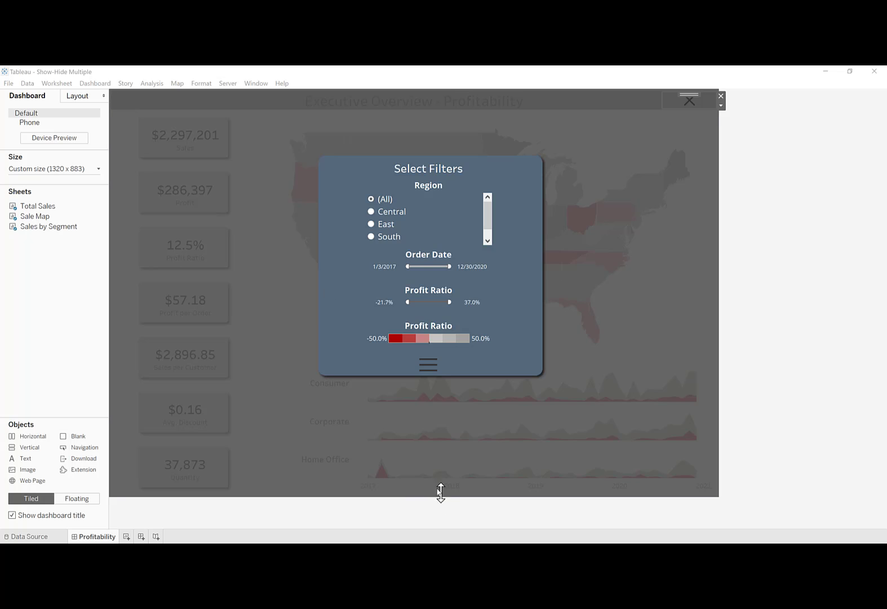
{"action": "left_click", "coordinate": [429, 364]}
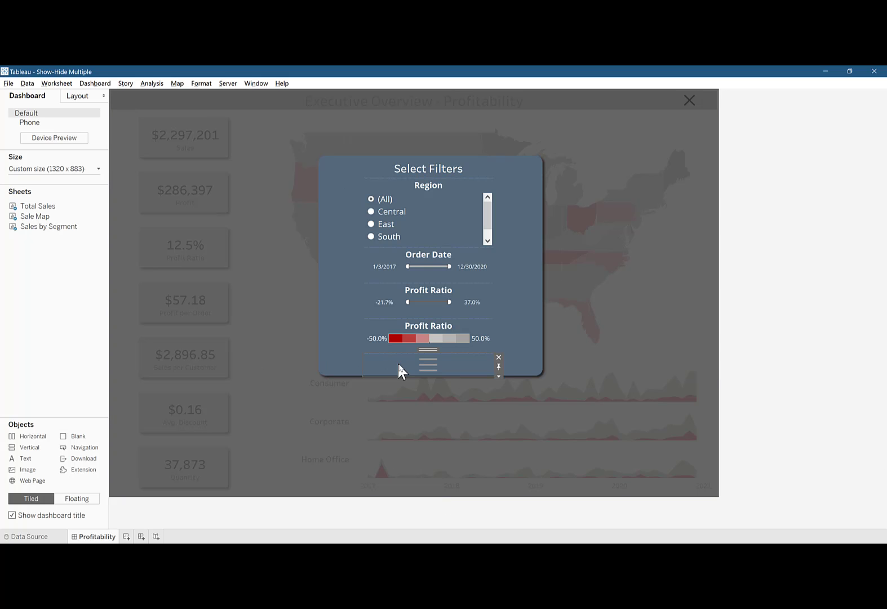
{"action": "left_click", "coordinate": [420, 364], "text": "alt"}
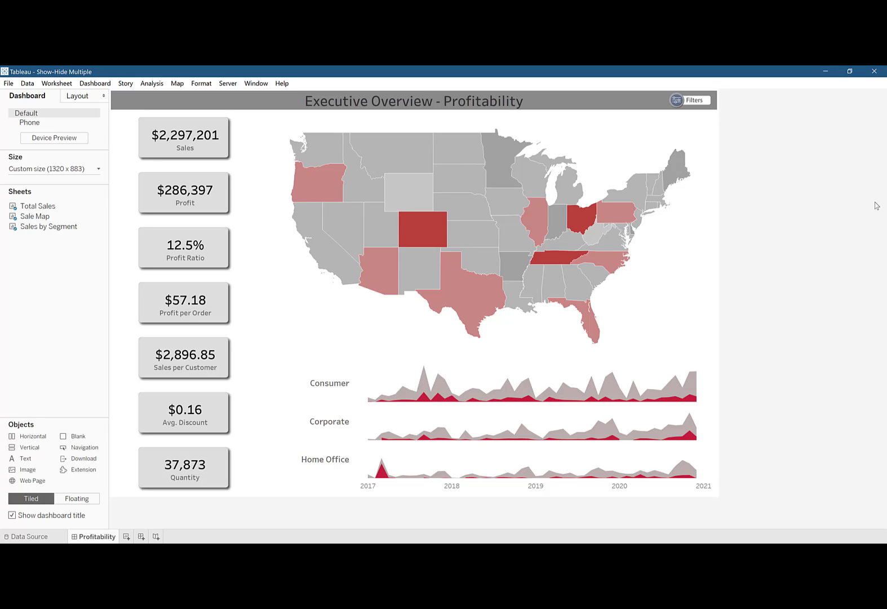
{"action": "left_click", "coordinate": [678, 99], "text": "alt"}
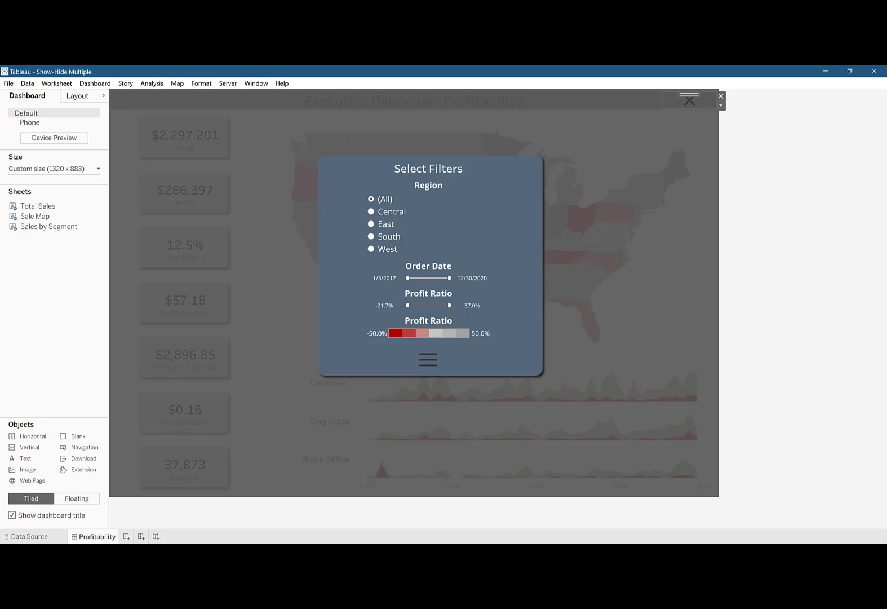
{"action": "left_click", "coordinate": [428, 363], "text": "alt"}
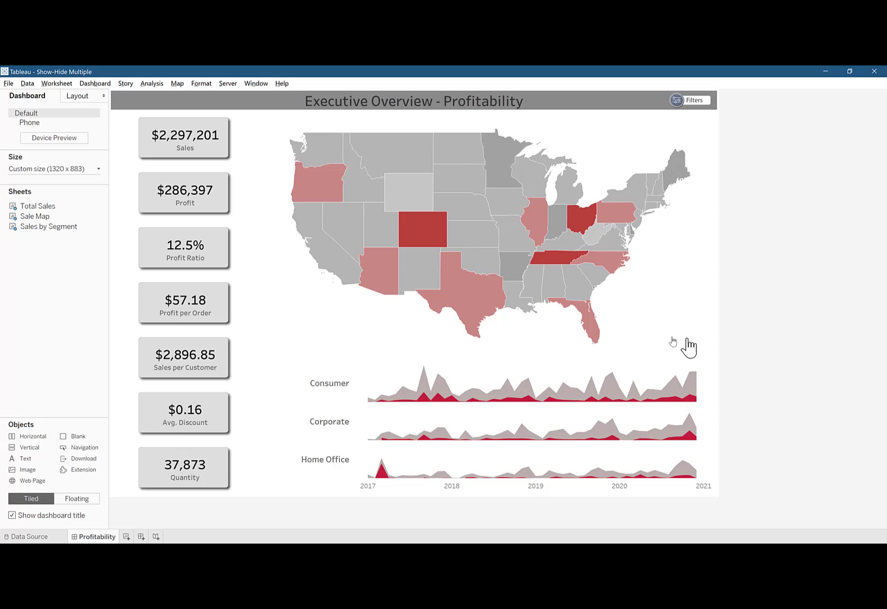
{"action": "left_click", "coordinate": [678, 96], "text": "alt"}
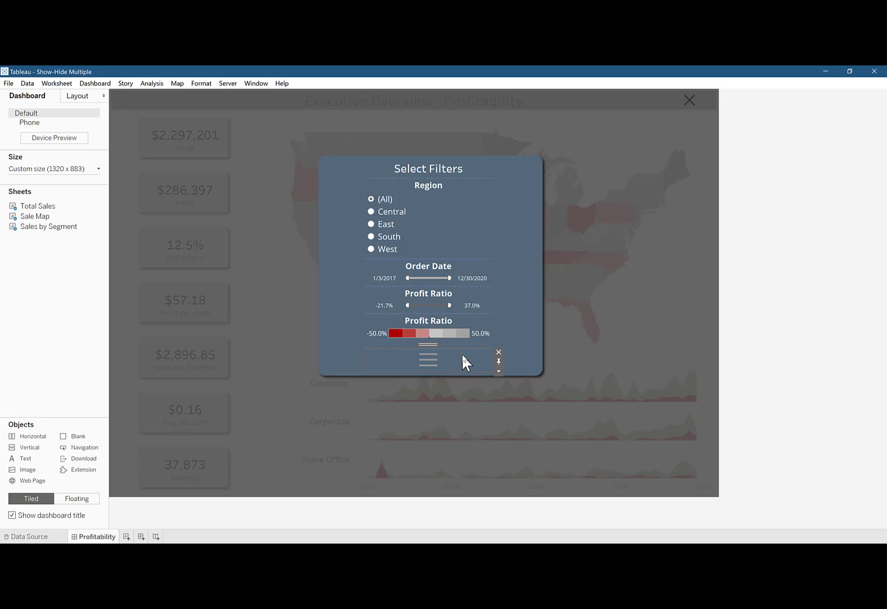
Set the in-panel button's Item Hidden image to Apply_1.png and test closing the filter panel with it.
{"action": "left_click", "coordinate": [499, 371]}
{"action": "left_click", "coordinate": [517, 383]}
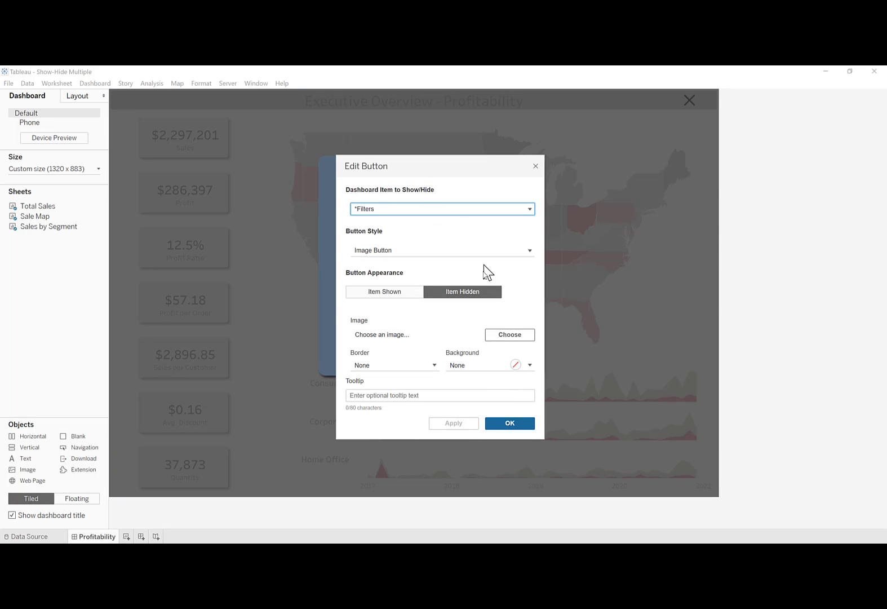
{"action": "left_click", "coordinate": [396, 294]}
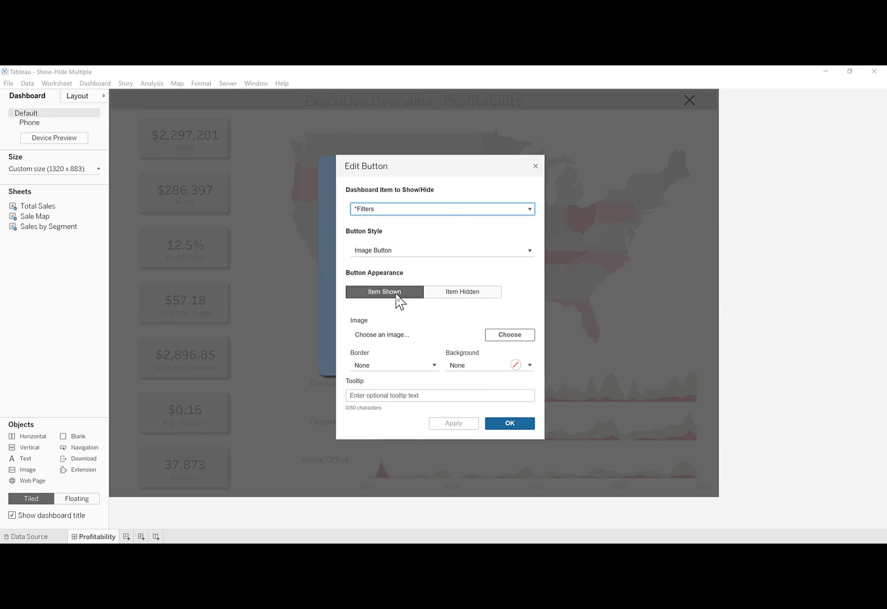
{"action": "left_click", "coordinate": [458, 294]}
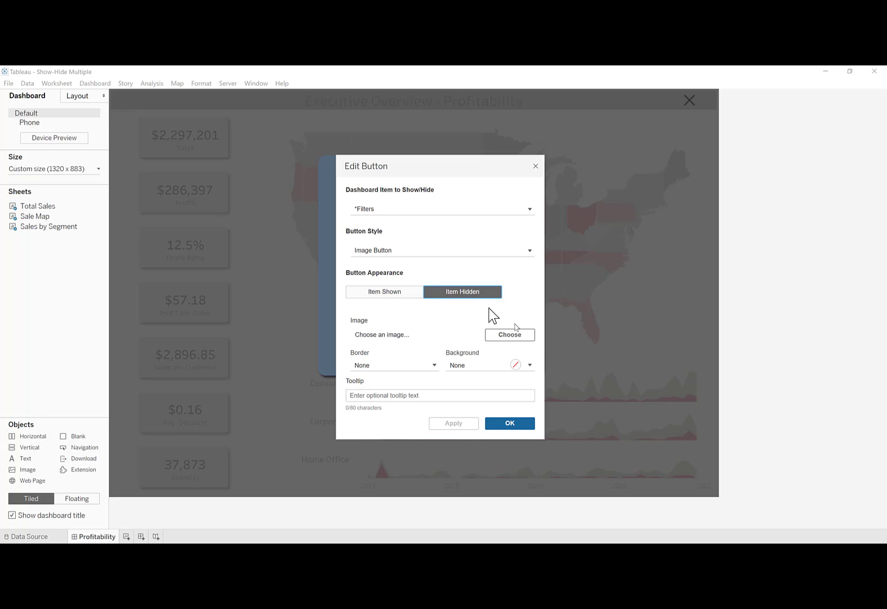
{"action": "left_click", "coordinate": [521, 338]}
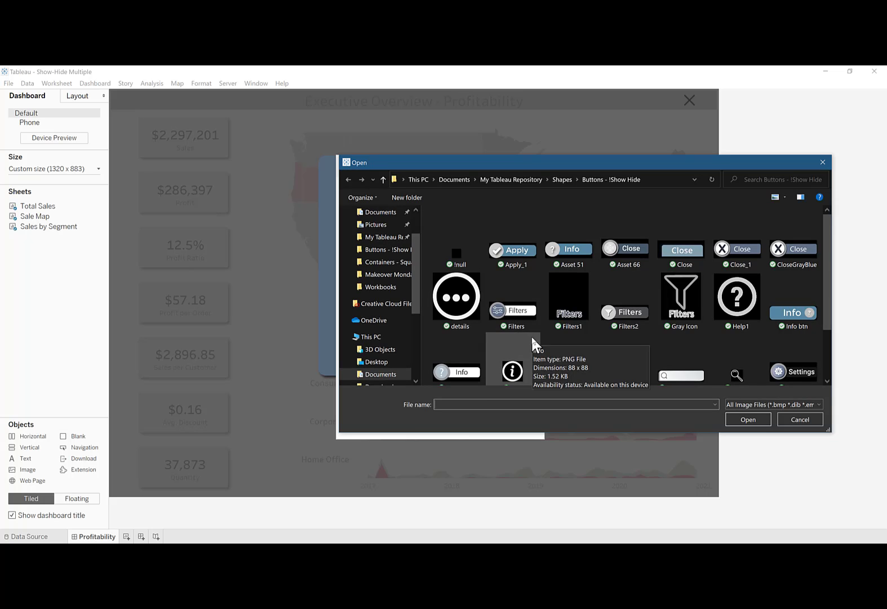
{"action": "double_click", "coordinate": [513, 255]}
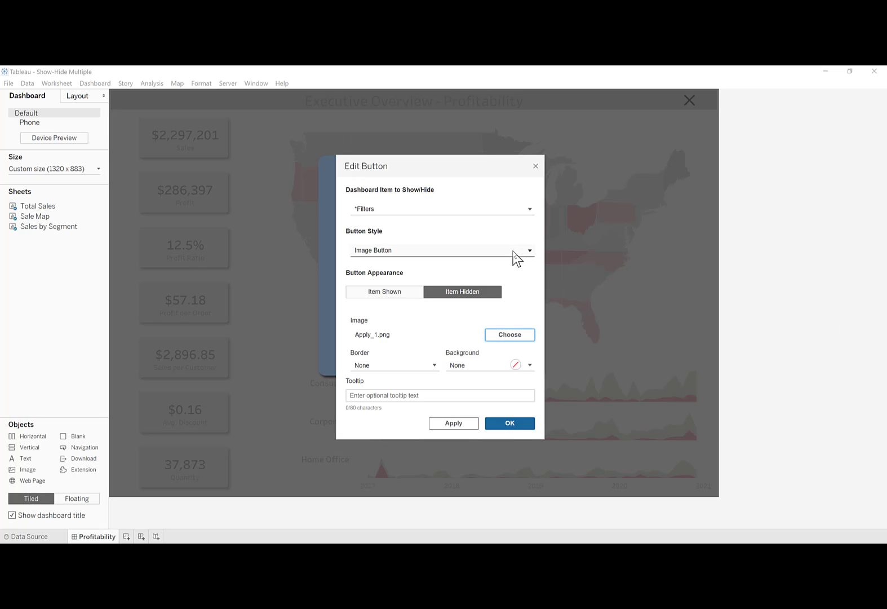
{"action": "left_click", "coordinate": [470, 427]}
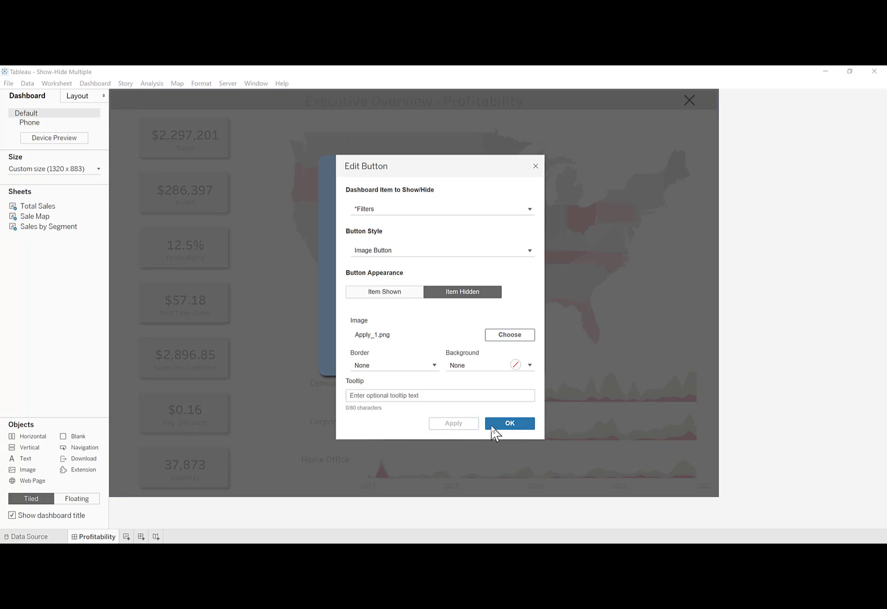
{"action": "left_click", "coordinate": [511, 424]}
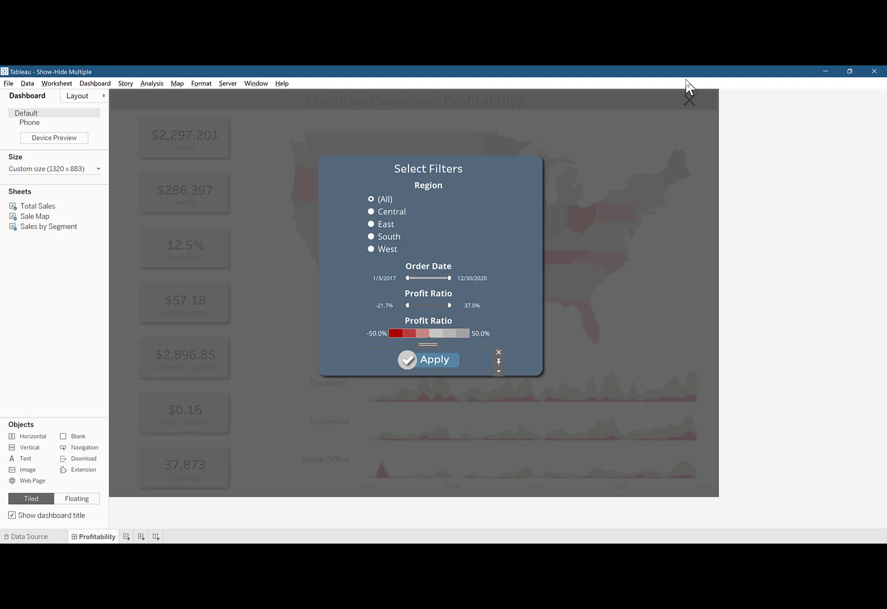
{"action": "left_click", "coordinate": [426, 359]}
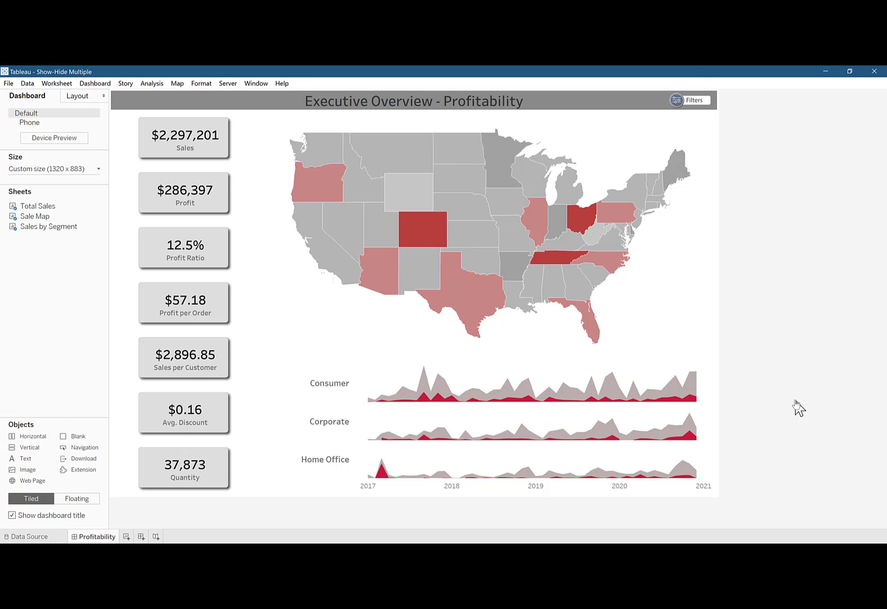
Set the header Filters button's Item Shown image to !null.png.
{"action": "left_click", "coordinate": [698, 102]}
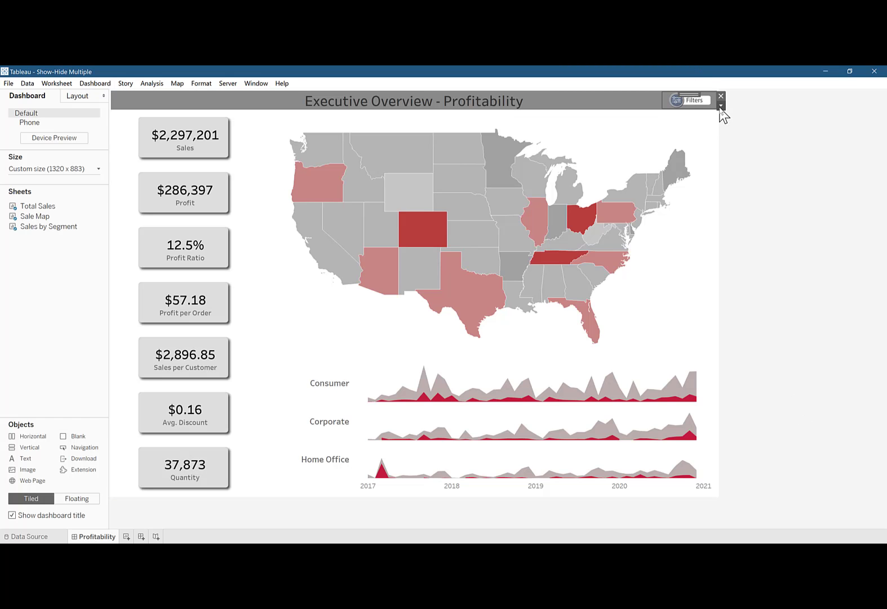
{"action": "left_click", "coordinate": [722, 107]}
{"action": "left_click", "coordinate": [736, 118]}
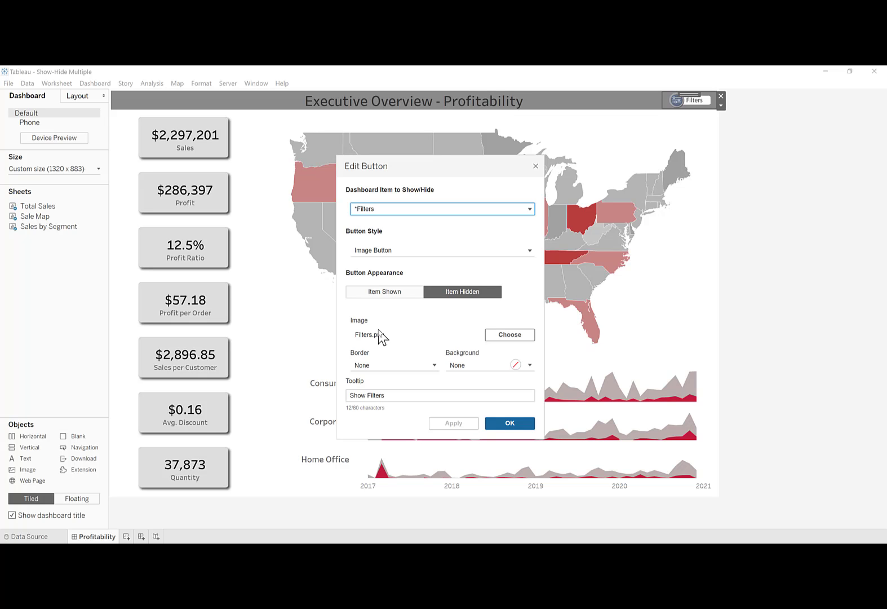
{"action": "left_click", "coordinate": [384, 293]}
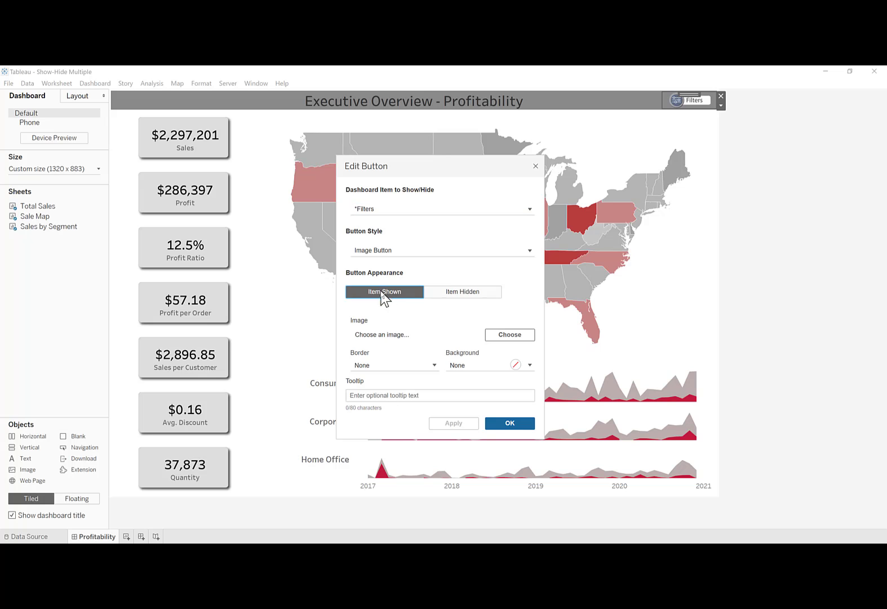
{"action": "left_click", "coordinate": [523, 336]}
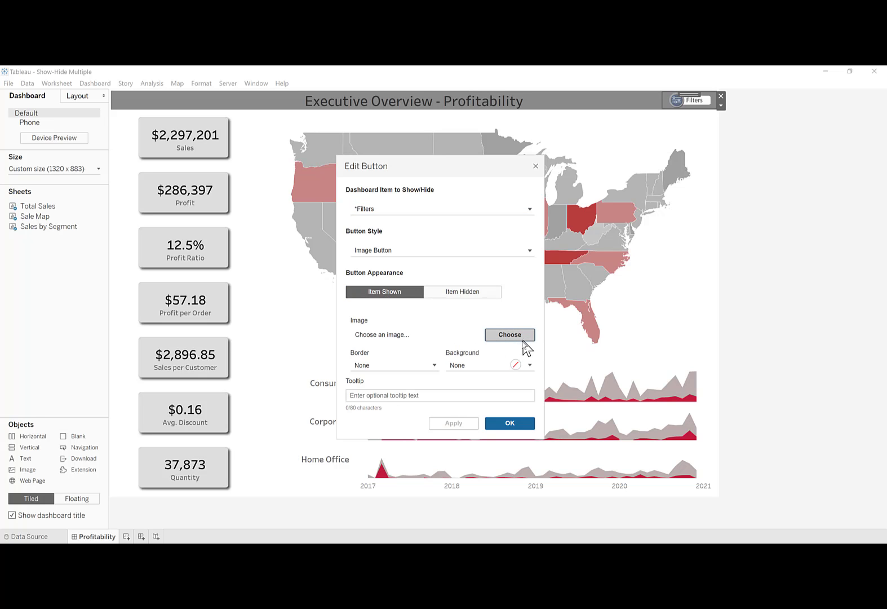
{"action": "left_click", "coordinate": [459, 241]}
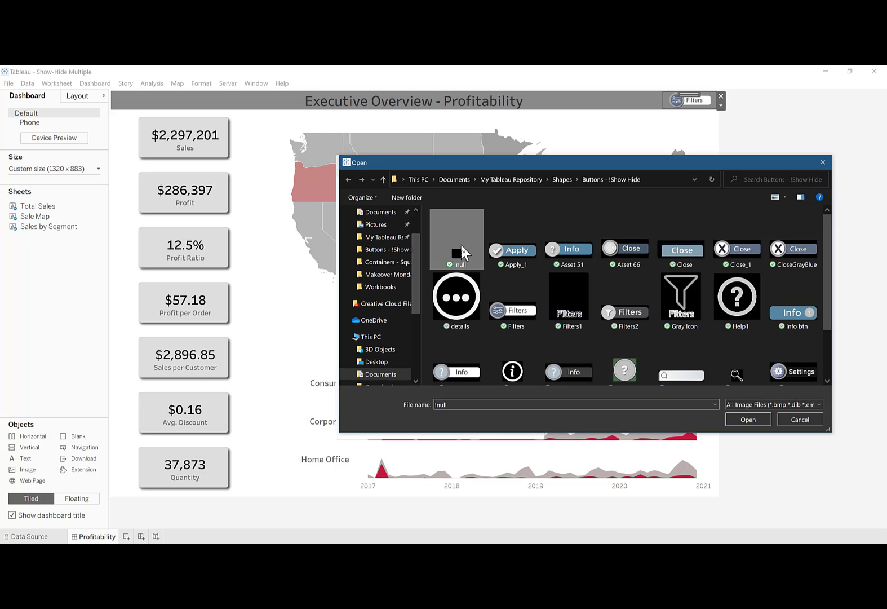
{"action": "left_click", "coordinate": [755, 421]}
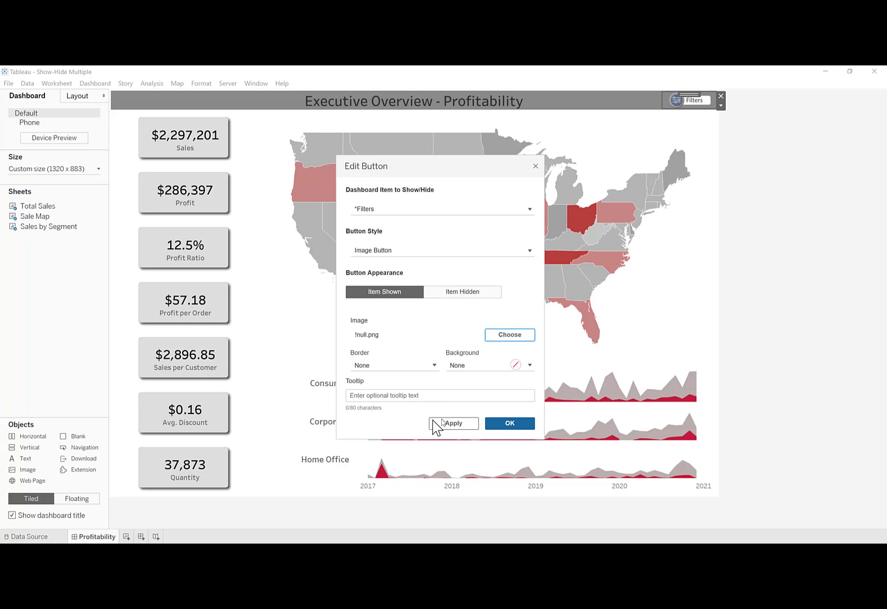
{"action": "left_click", "coordinate": [510, 422]}
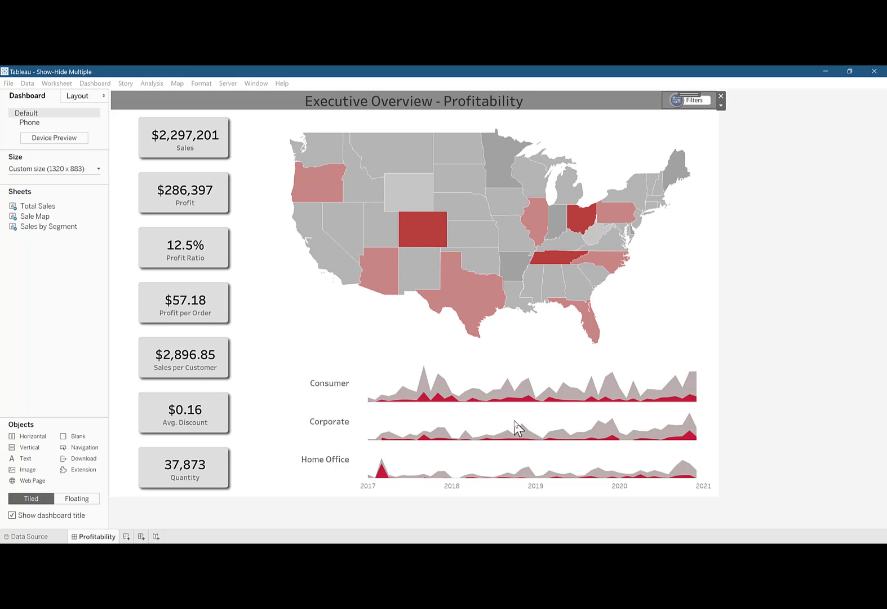
Test the header Filters button in presentation mode, then return to the editing view.
{"action": "left_click", "coordinate": [257, 84]}
{"action": "left_click", "coordinate": [275, 96]}
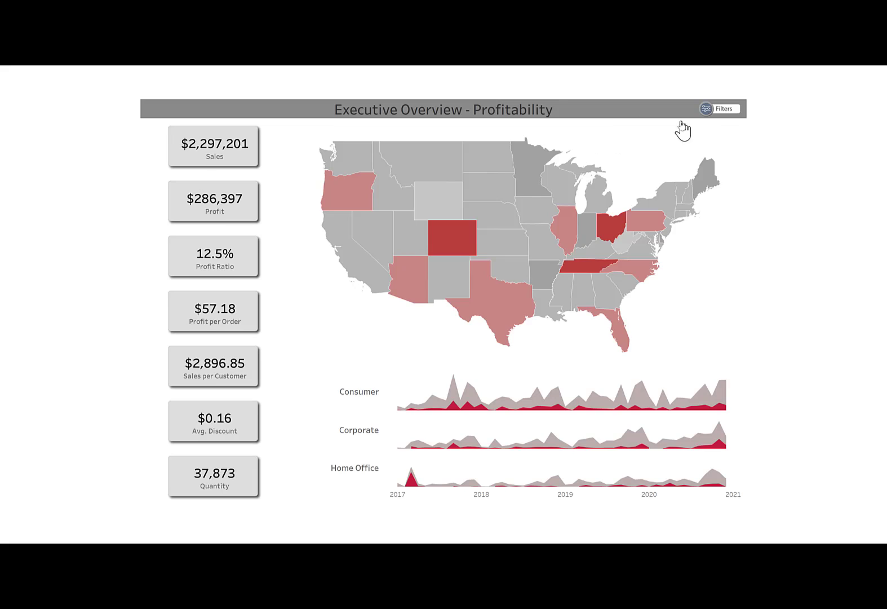
{"action": "left_click", "coordinate": [722, 109]}
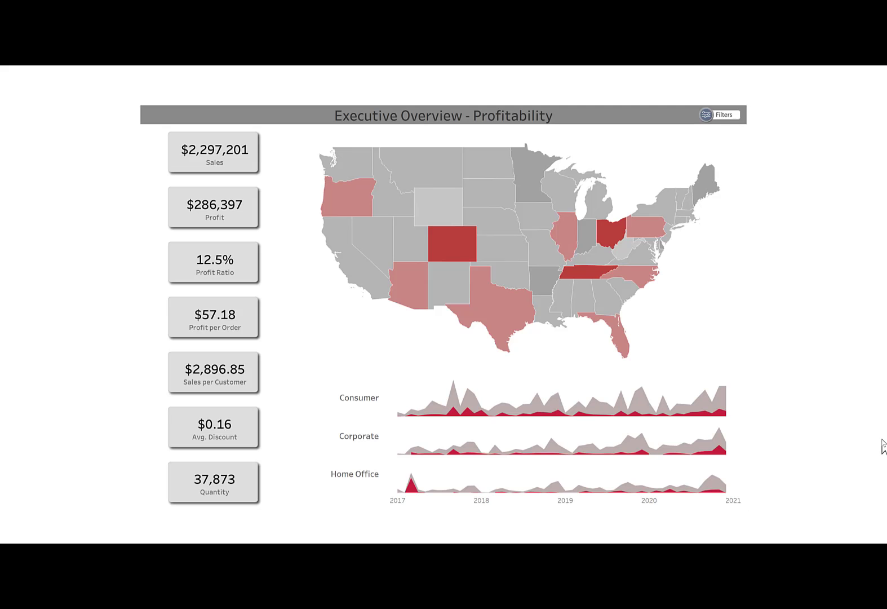
{"action": "key", "text": "Escape"}
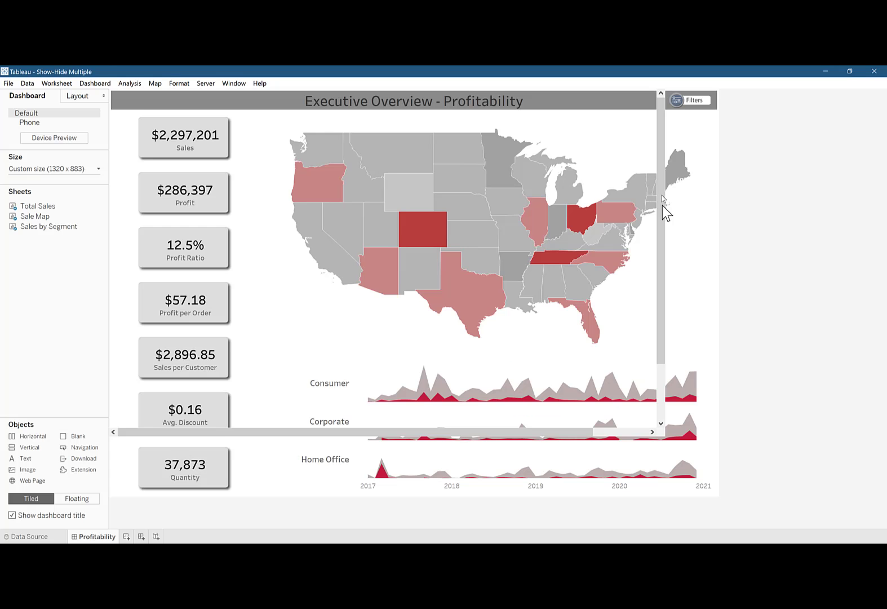
Set the header Filters button's Item Shown image to Filters.png.
{"action": "left_click", "coordinate": [695, 104]}
{"action": "right_click", "coordinate": [695, 103]}
{"action": "left_click", "coordinate": [703, 111]}
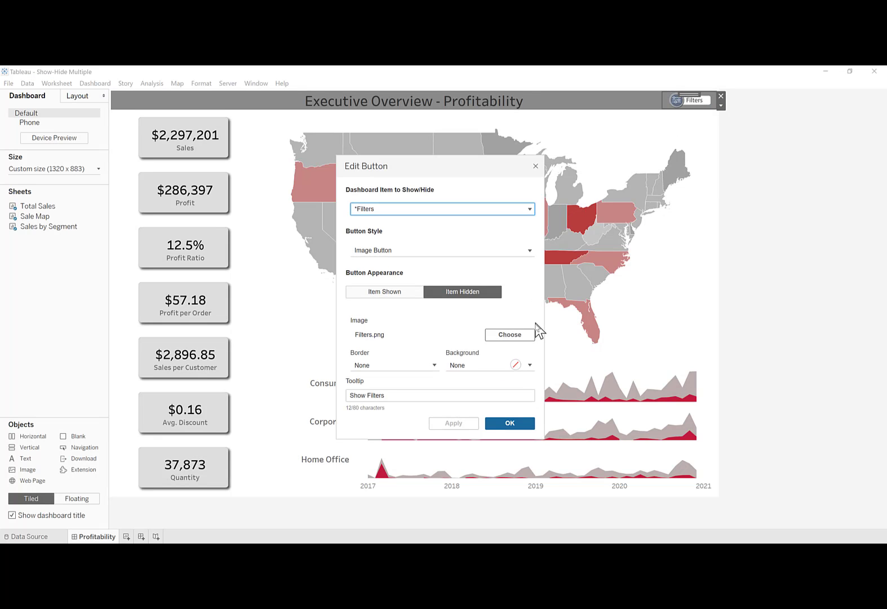
{"action": "left_click", "coordinate": [405, 296]}
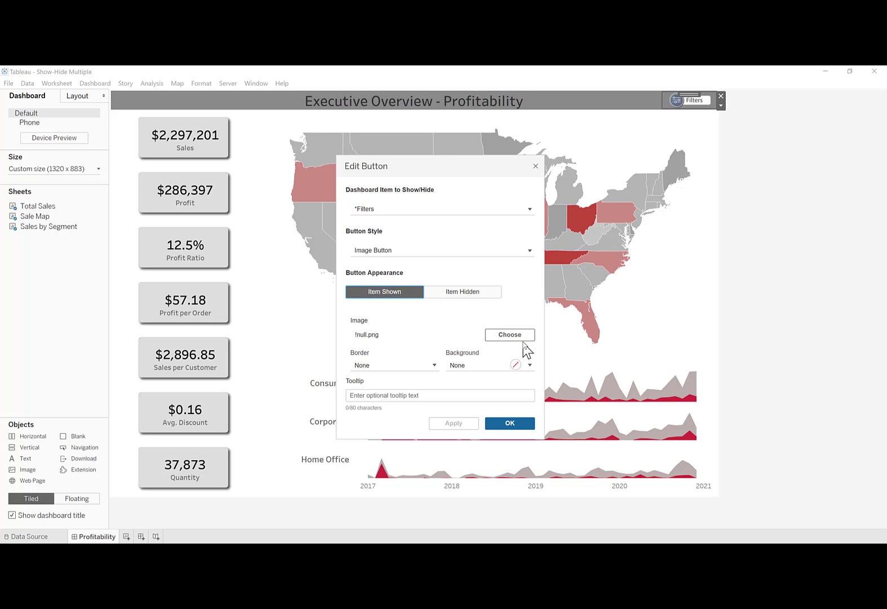
{"action": "left_click", "coordinate": [511, 335]}
{"action": "double_click", "coordinate": [487, 305]}
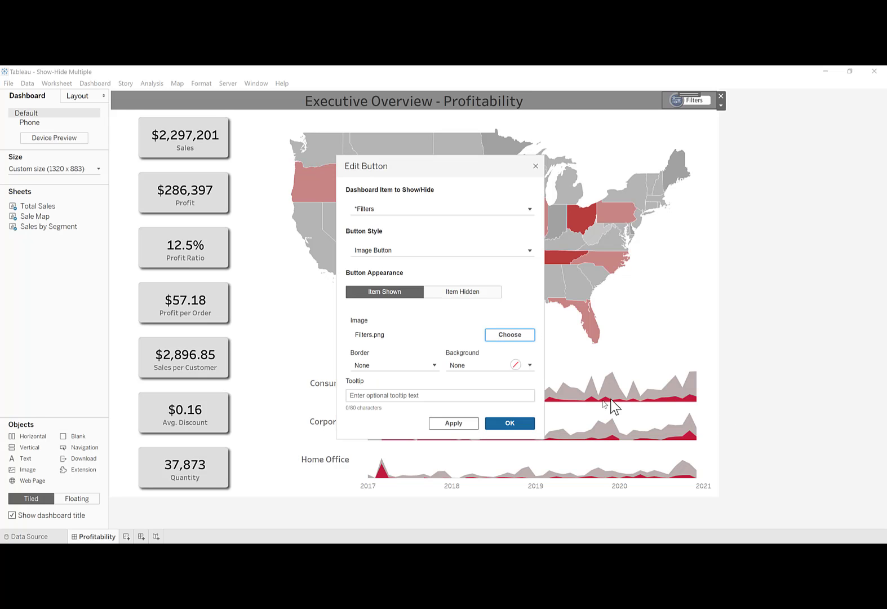
{"action": "left_click", "coordinate": [512, 424]}
Move *FilterButton below *FilterBackground in the dashboard's item hierarchy.
{"action": "left_click", "coordinate": [72, 97]}
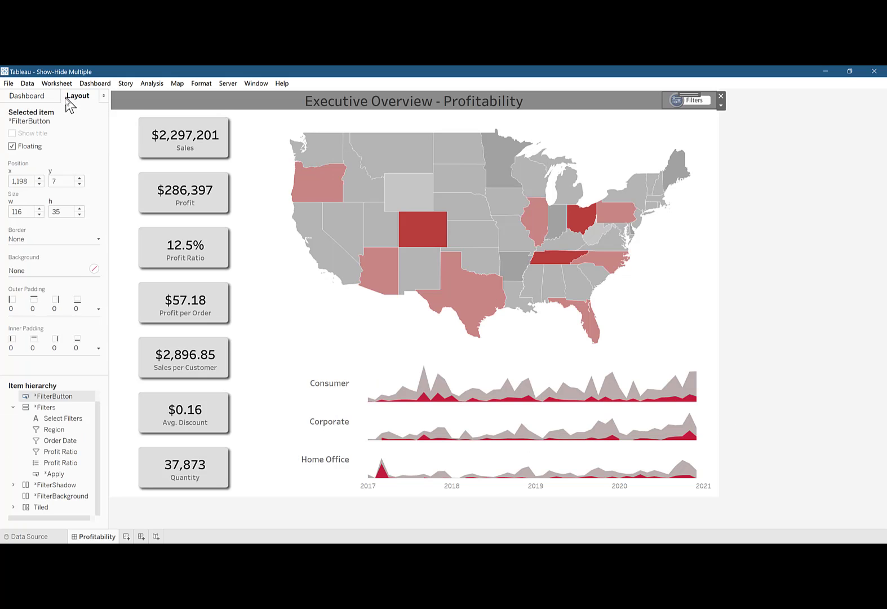
{"action": "left_click", "coordinate": [13, 406]}
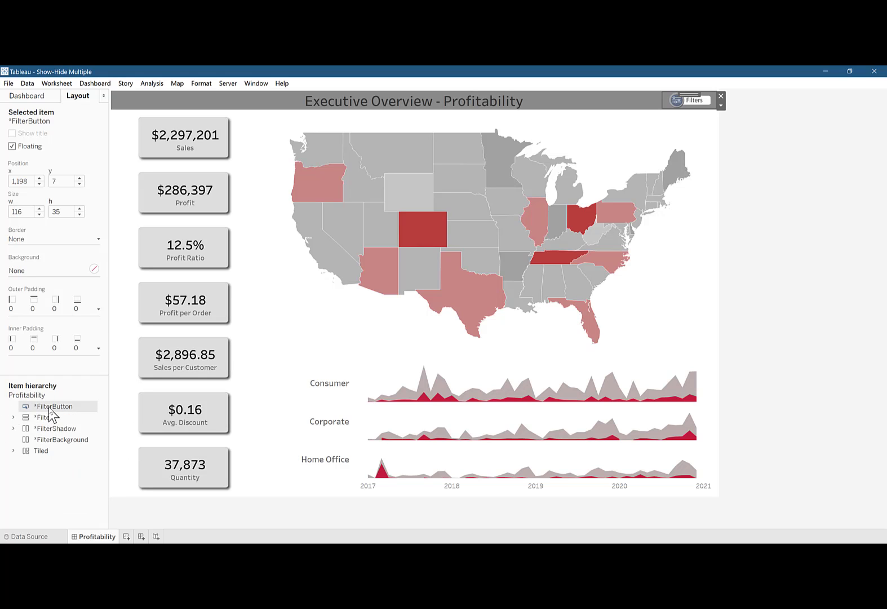
{"action": "left_click_drag", "start_coordinate": [52, 413], "coordinate": [58, 449]}
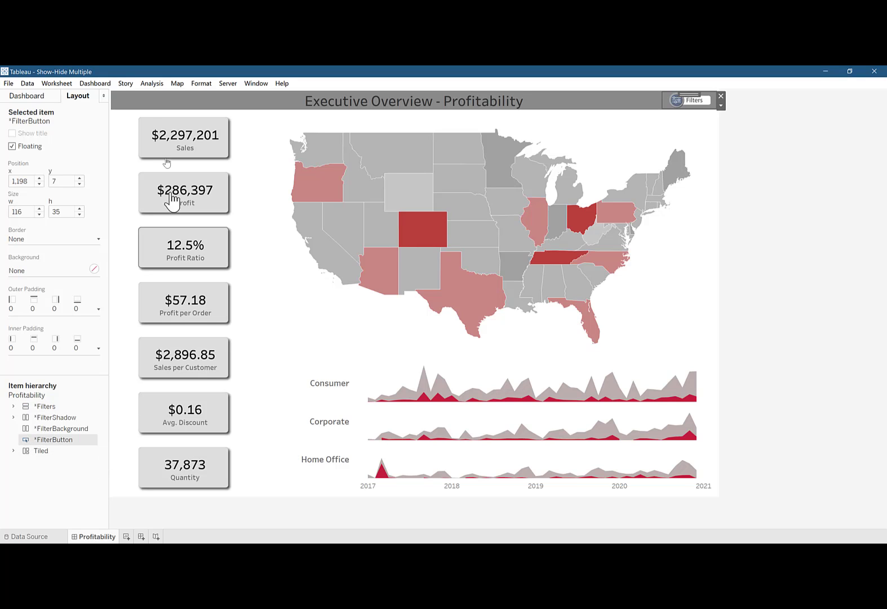
Test opening the filter panel with Filters and closing it with Apply in presentation mode.
{"action": "left_click", "coordinate": [265, 84]}
{"action": "left_click", "coordinate": [273, 97]}
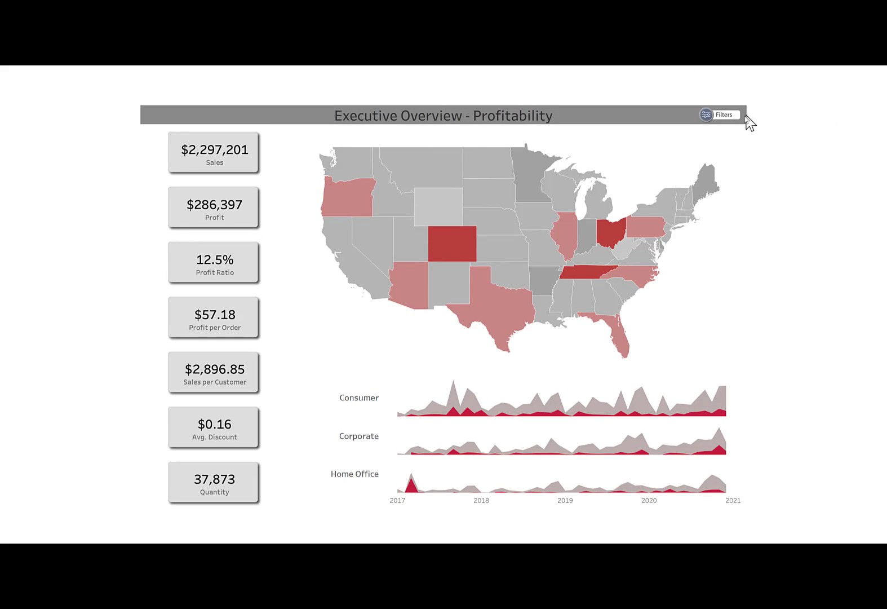
{"action": "left_click", "coordinate": [719, 117]}
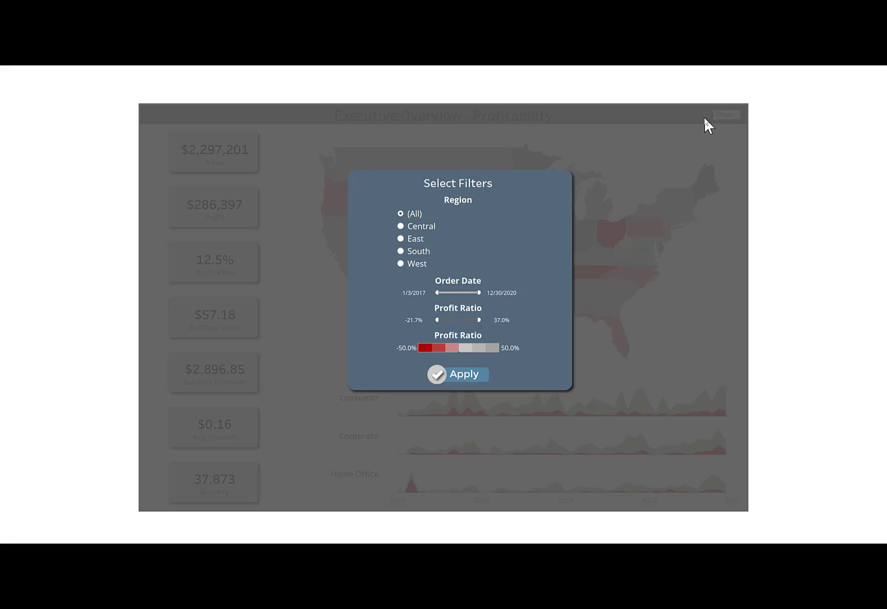
{"action": "left_click", "coordinate": [438, 373]}
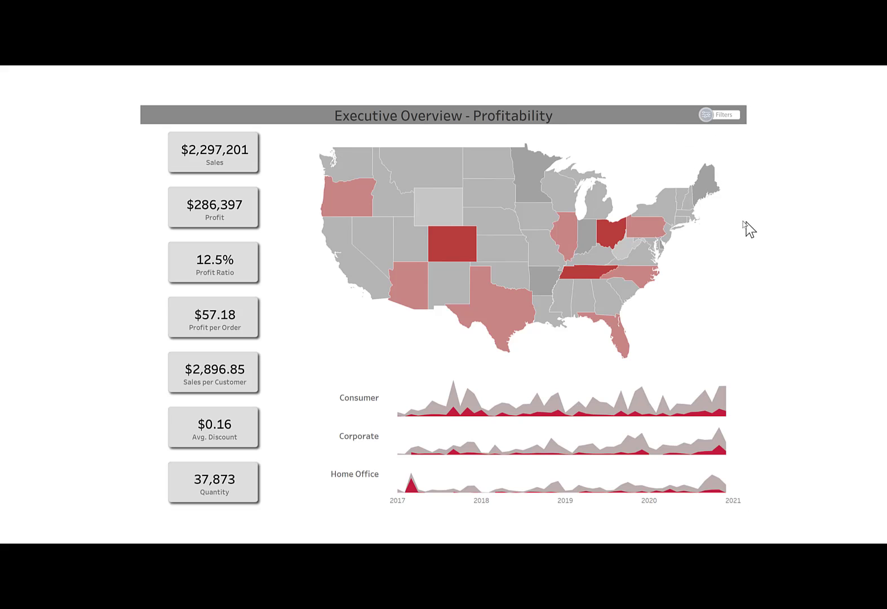